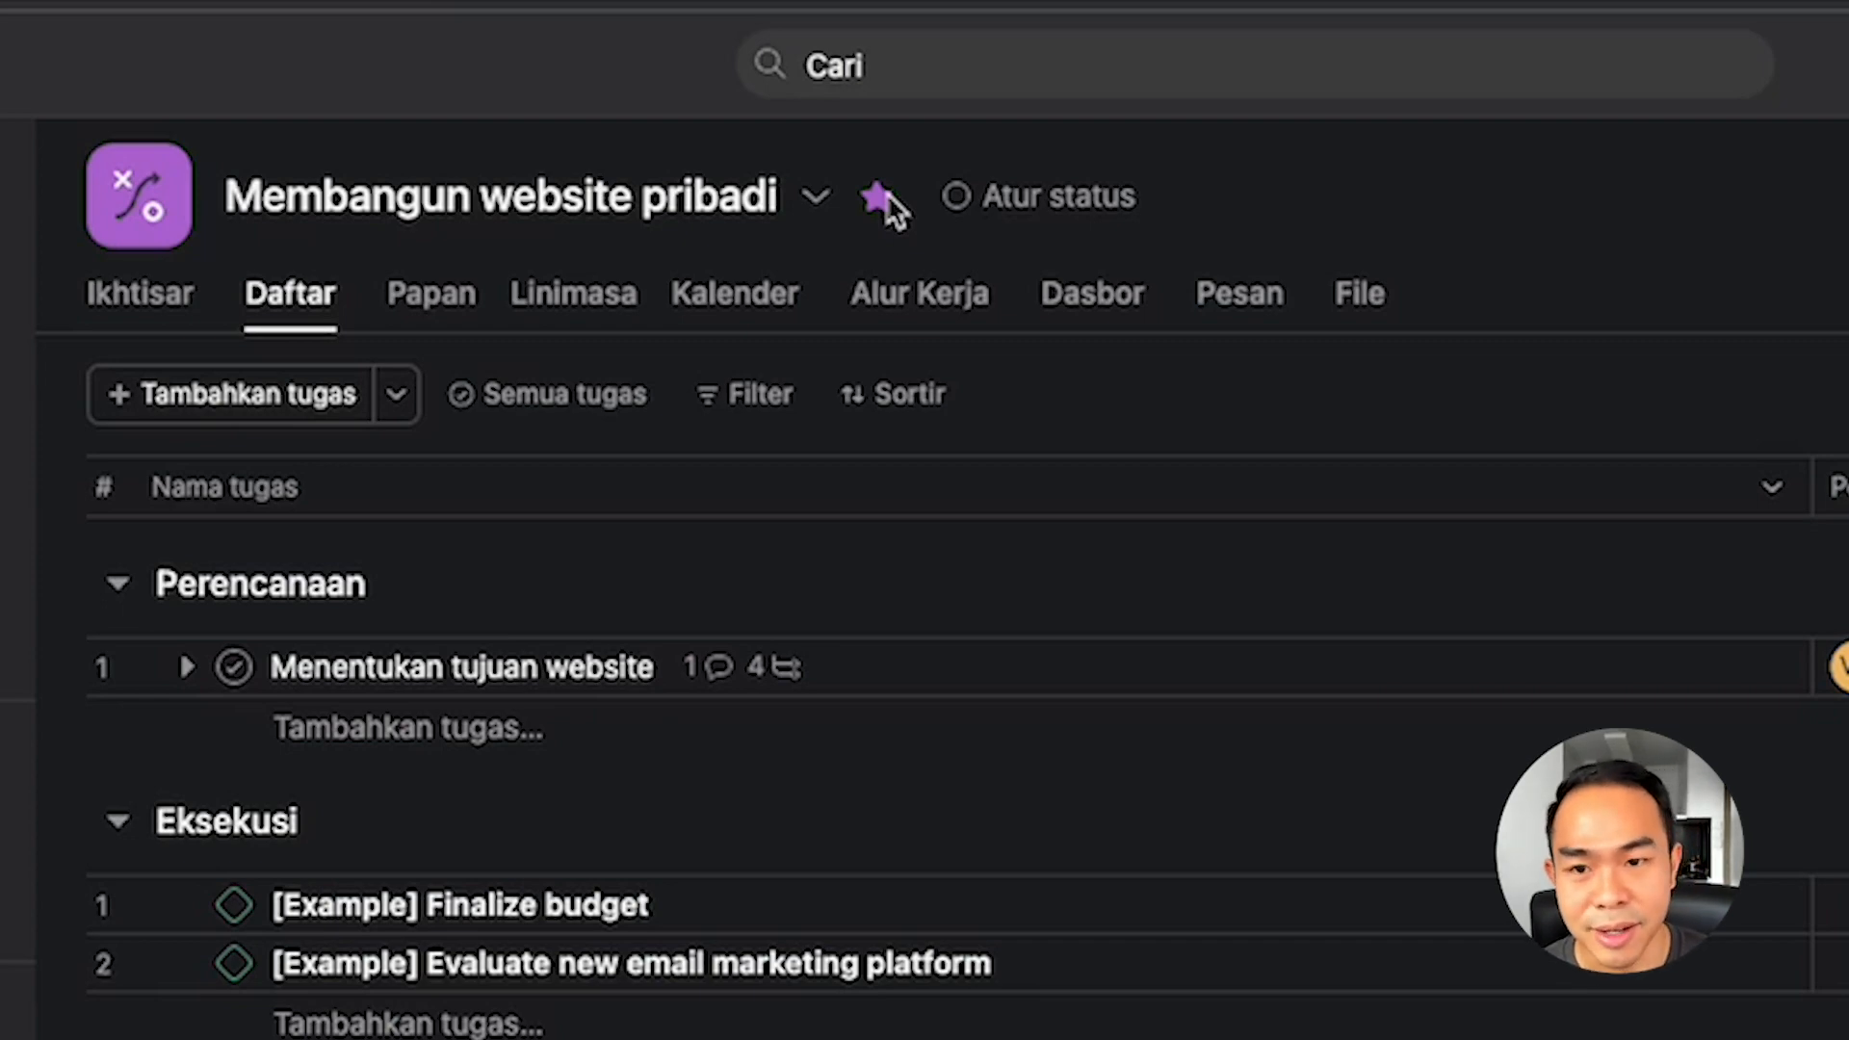
Open the project's overview and create a project brief (Buat brief proyek) under Sumber daya utama.
left_click(161, 301)
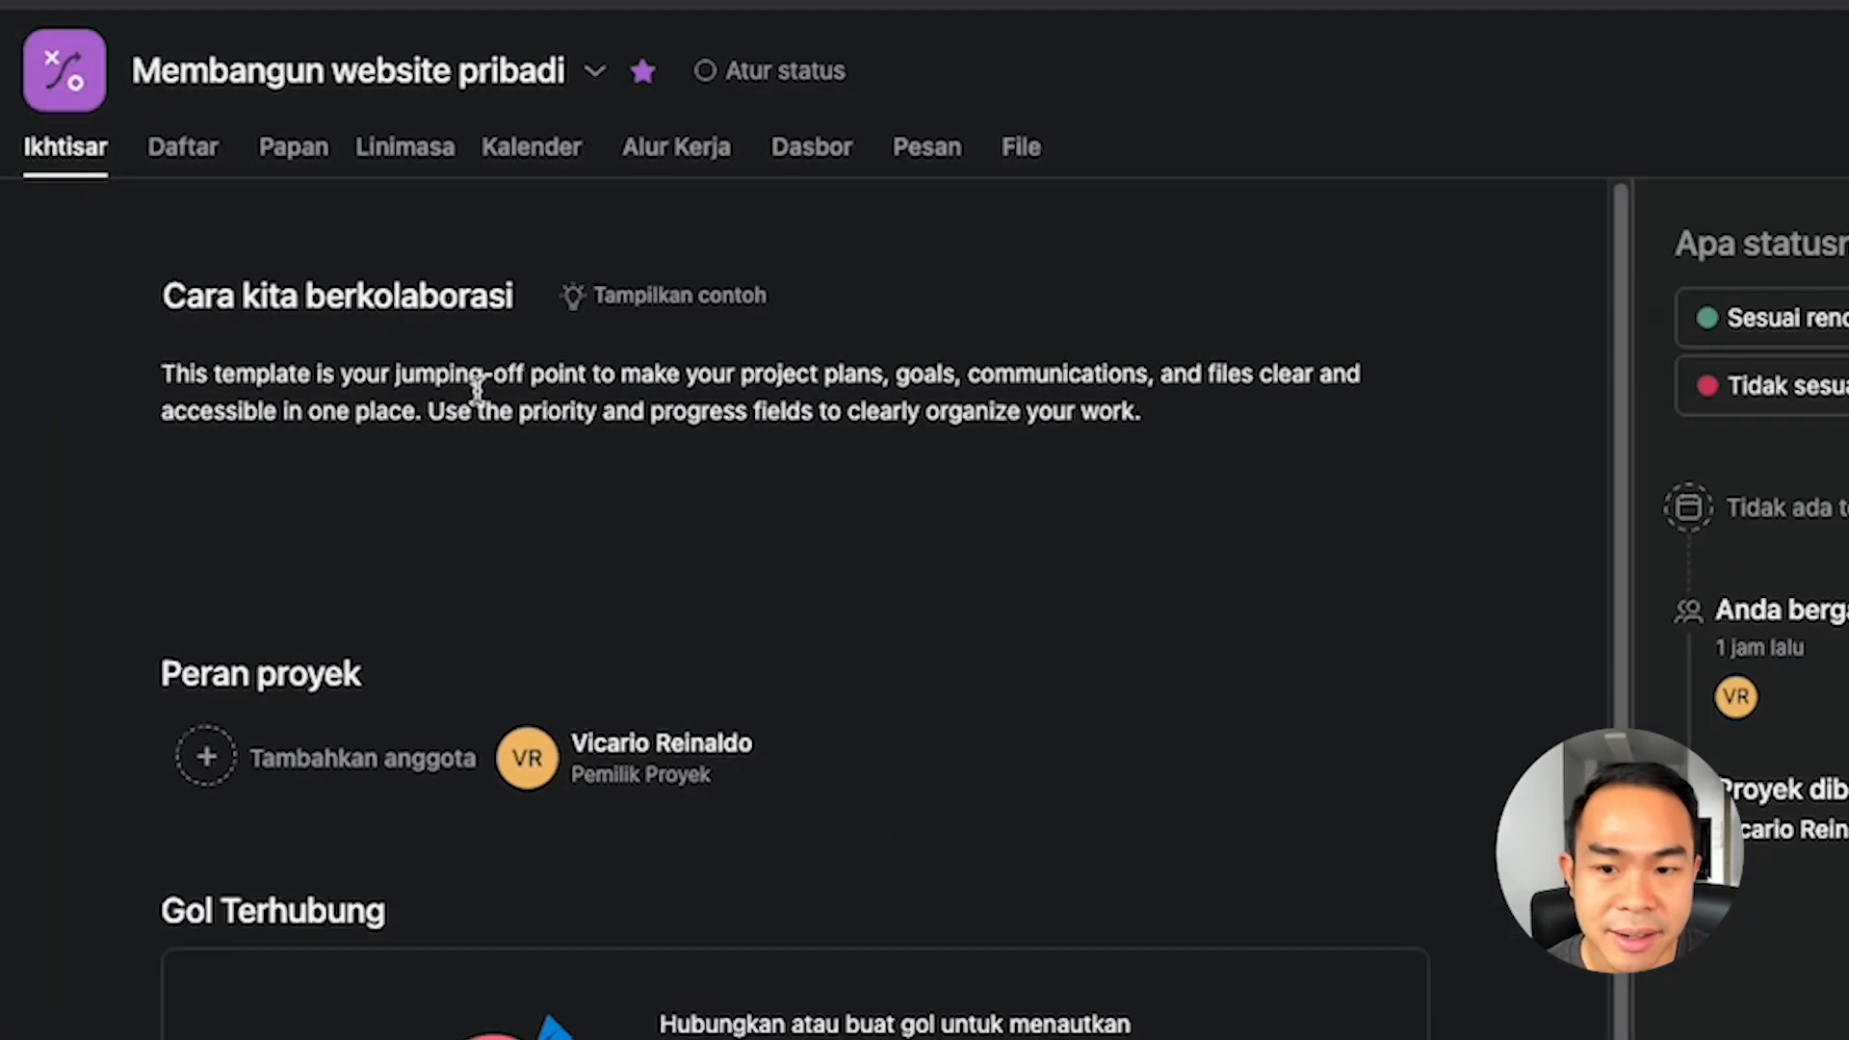
left_click(827, 579)
left_click(646, 486)
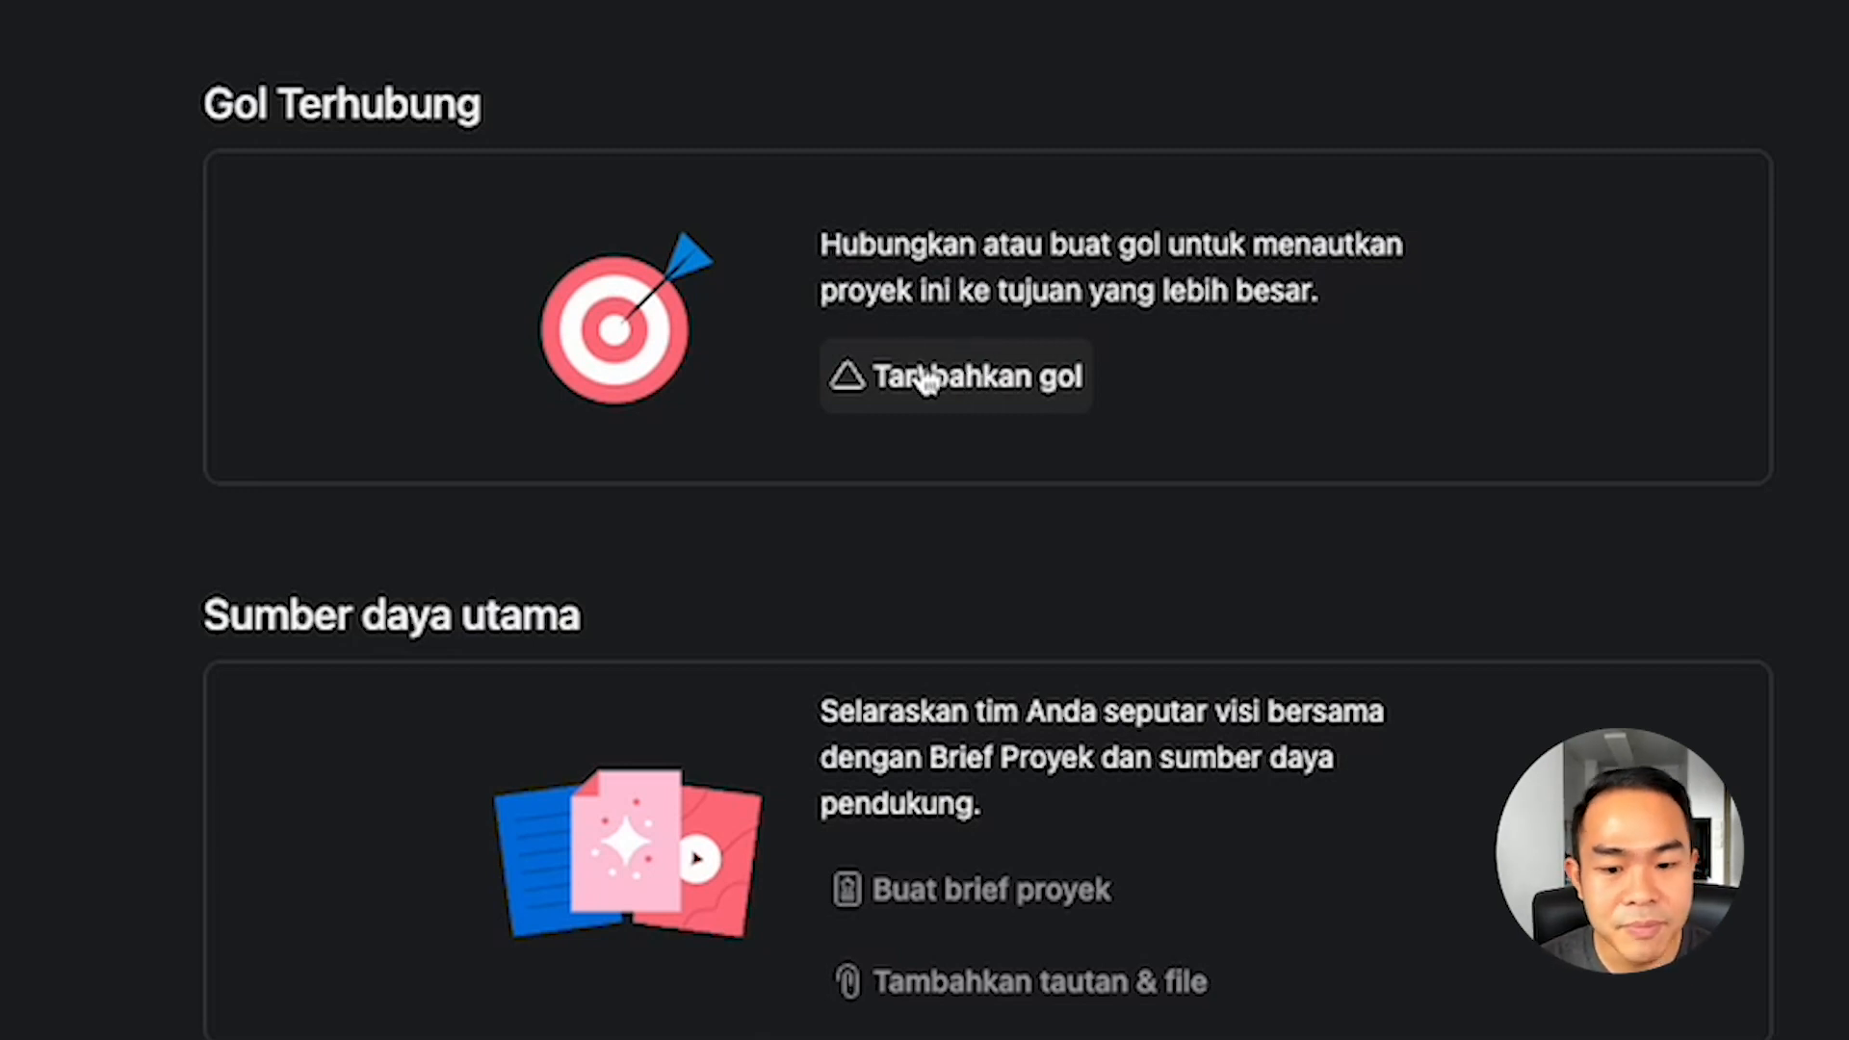
scroll(472, 256, "down", 4)
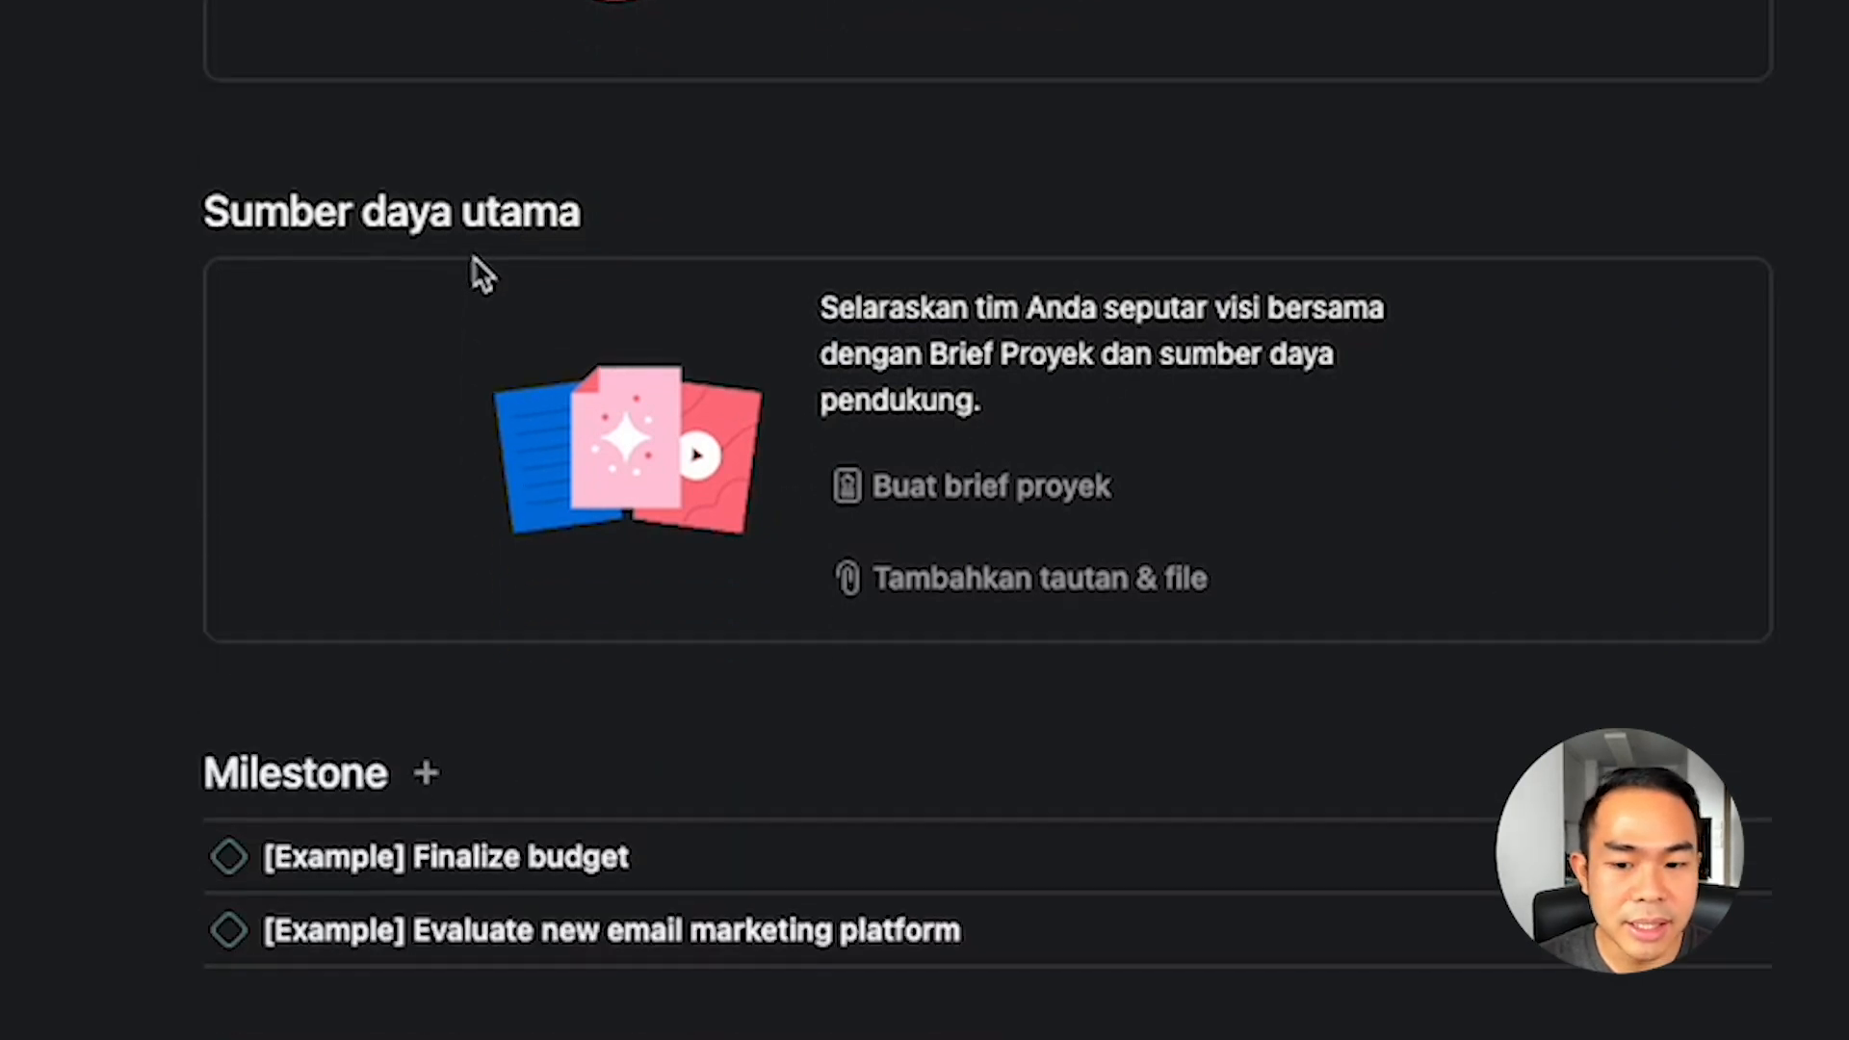
left_click(1038, 503)
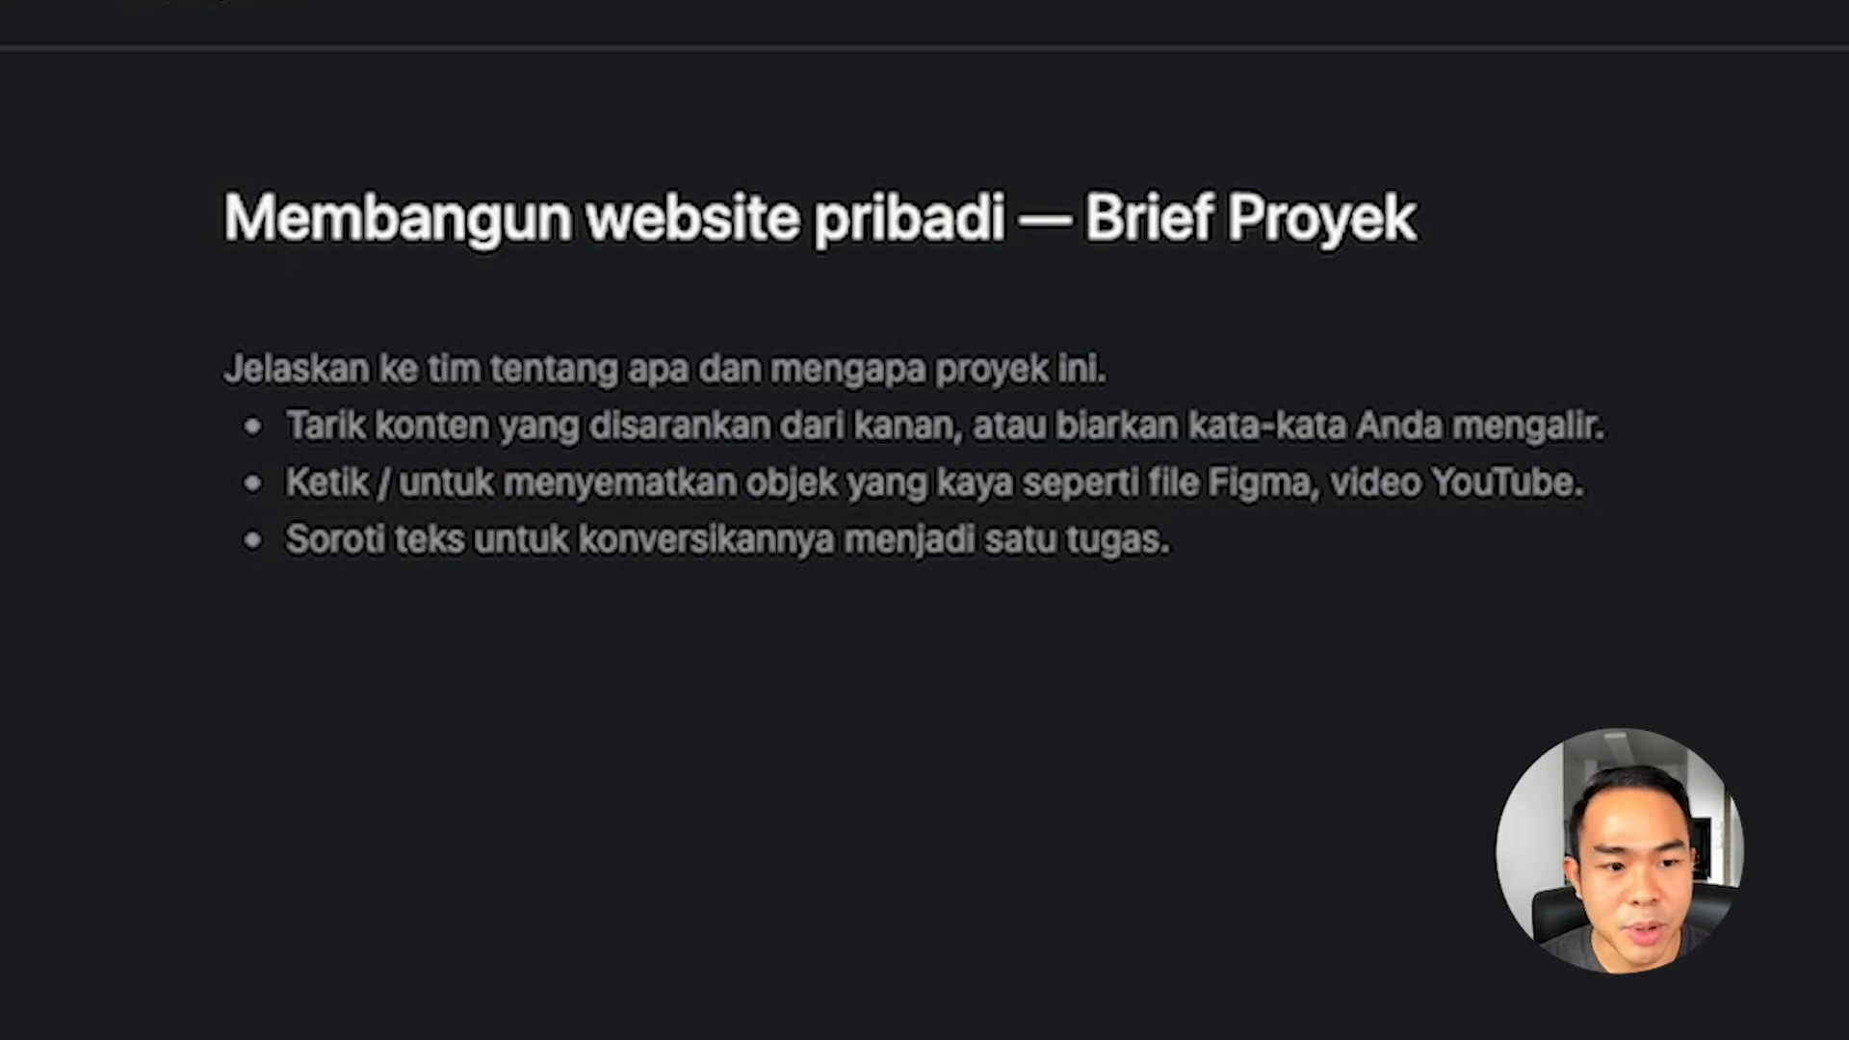
Add the suggested brief sections Ringkasan eksekutif, Latar belakang, Perumusan masalah, Solusi yang diajukan, Pertanyaan terbuka and Risiko in that order.
left_click_drag(1615, 515, 712, 408)
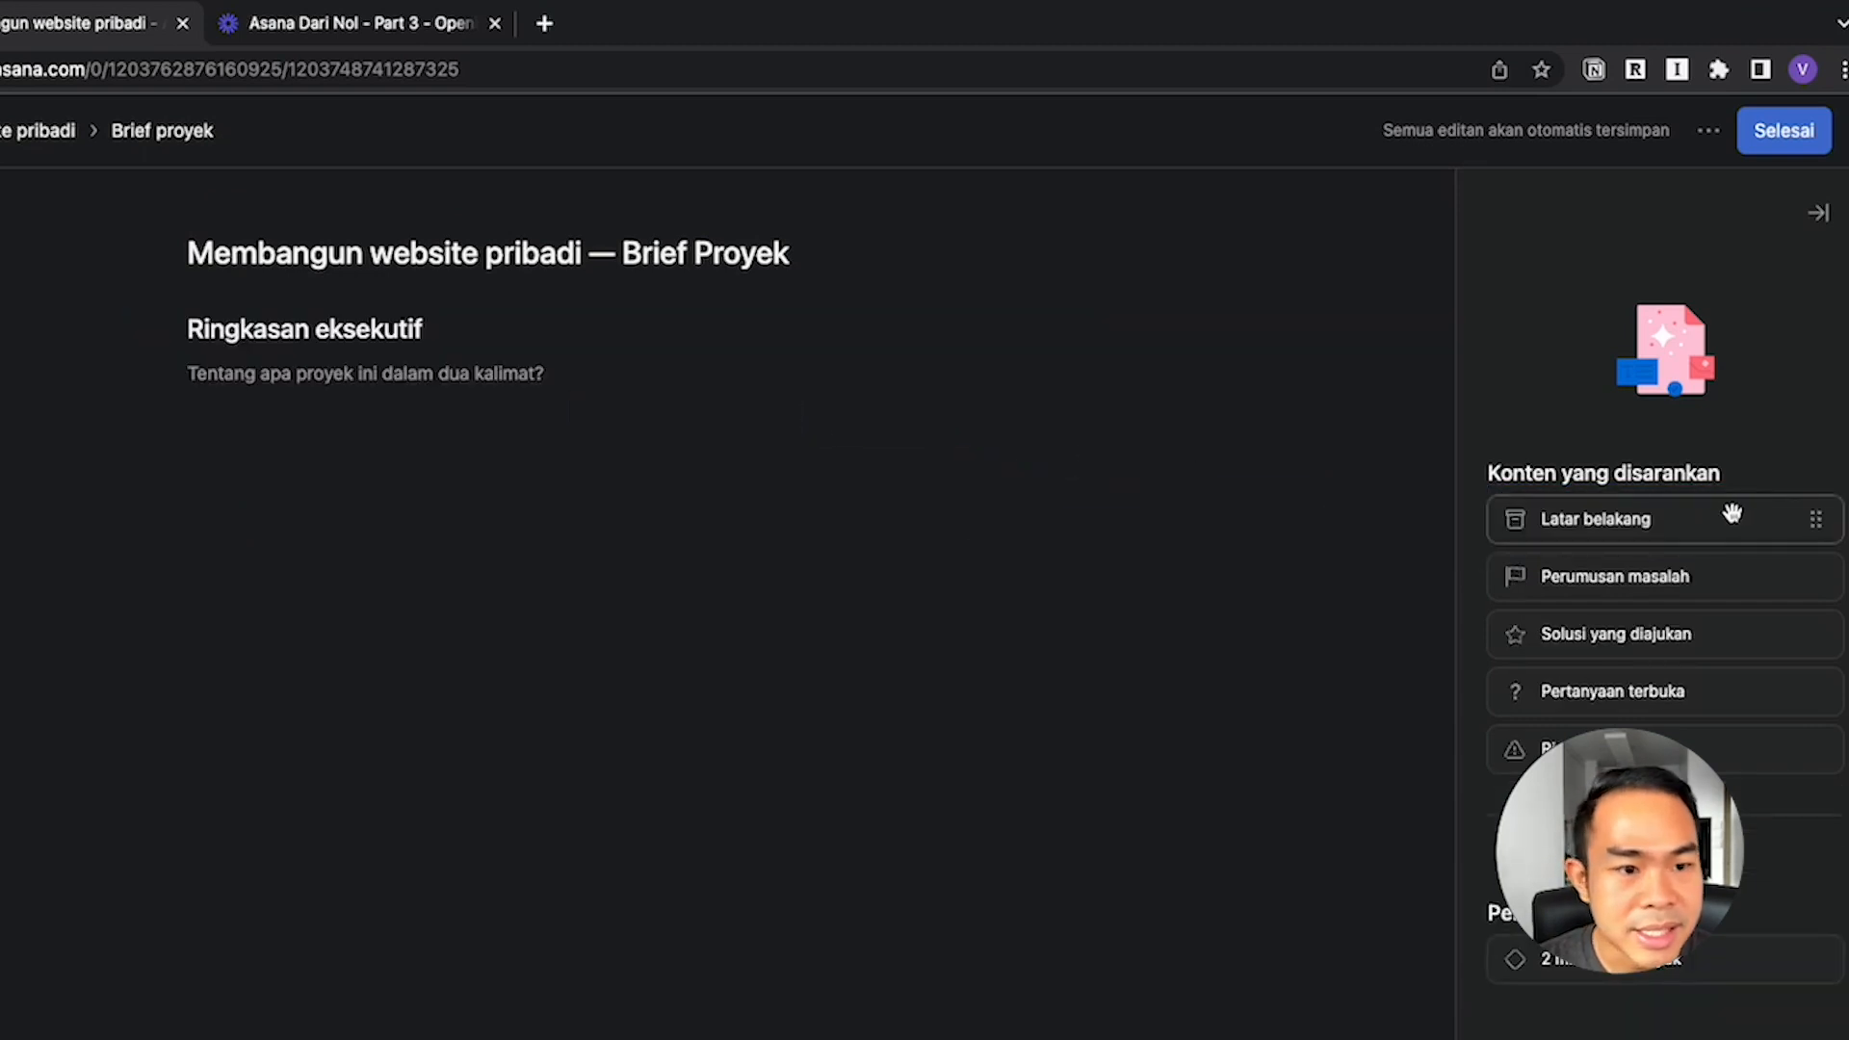
left_click_drag(1732, 512, 892, 511)
left_click_drag(1691, 524, 792, 614)
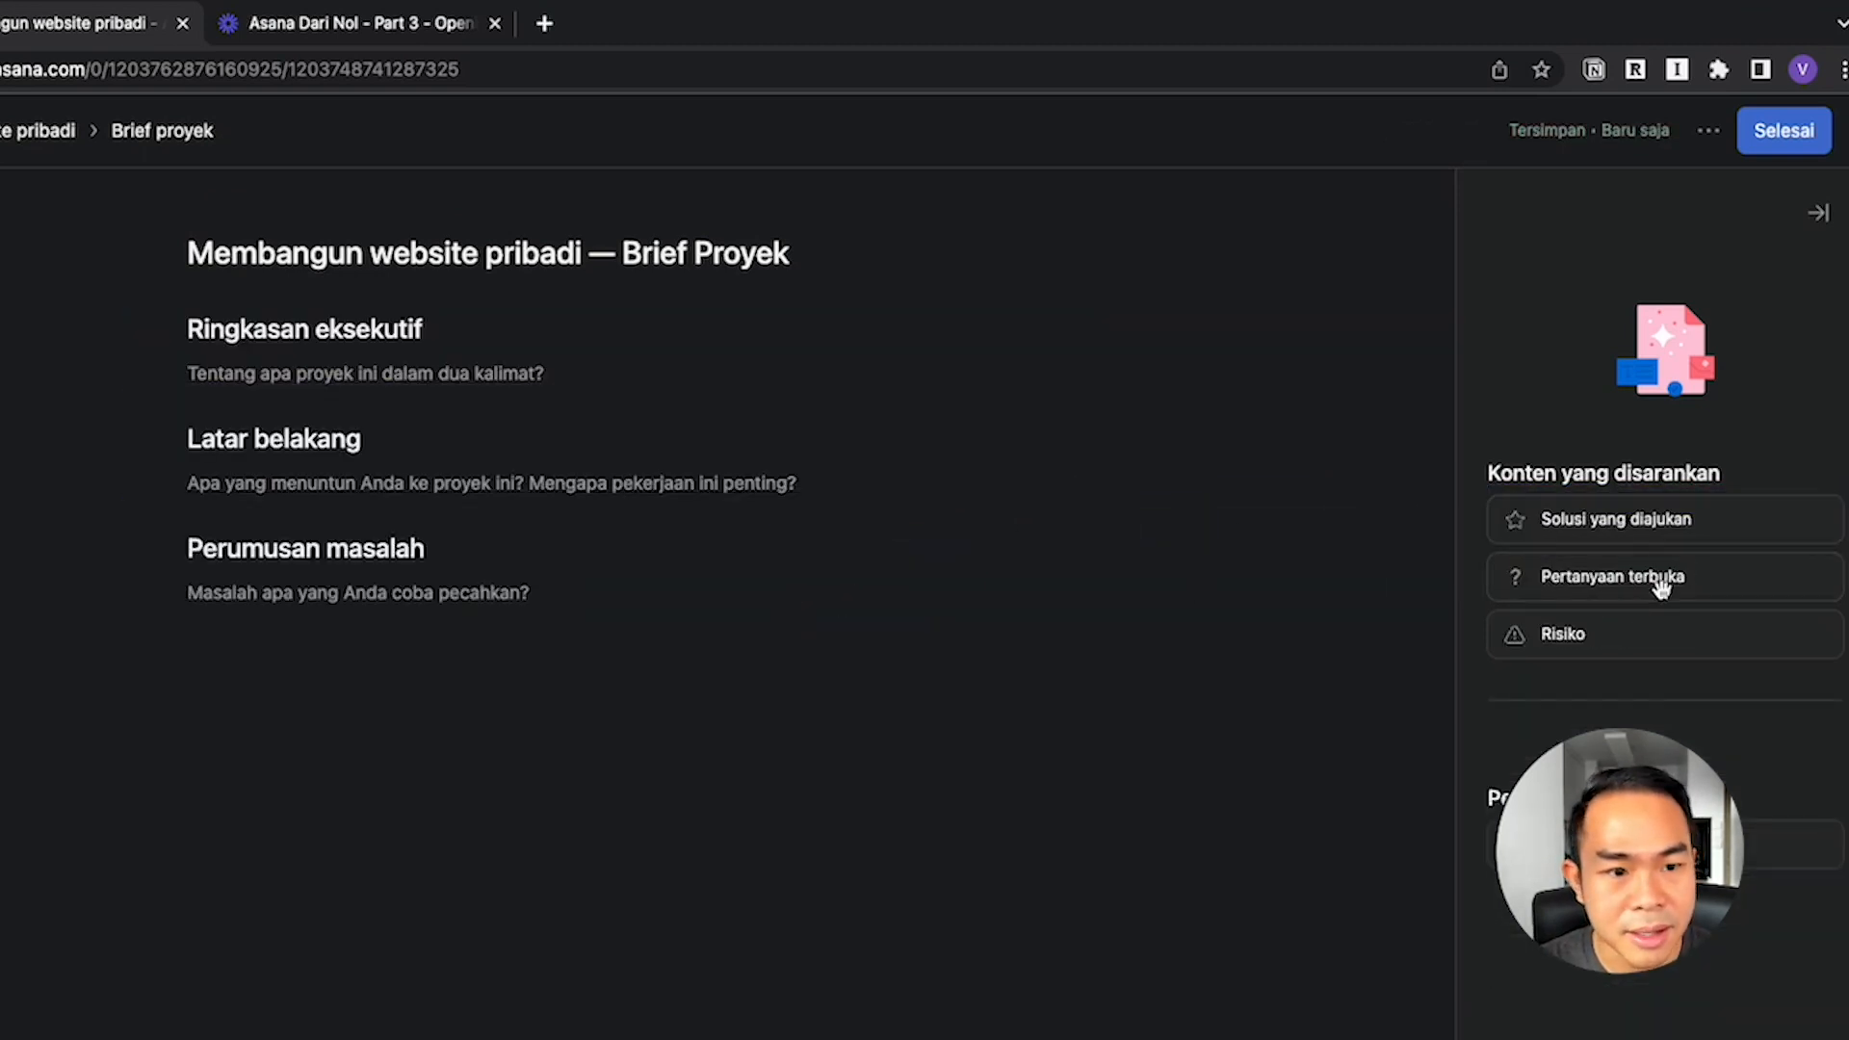
left_click_drag(1651, 540, 649, 702)
left_click_drag(1592, 539, 616, 770)
left_click_drag(1599, 520, 582, 982)
Try entering placeholder text under the Ringkasan eksekutif heading and erase it.
left_click(384, 373)
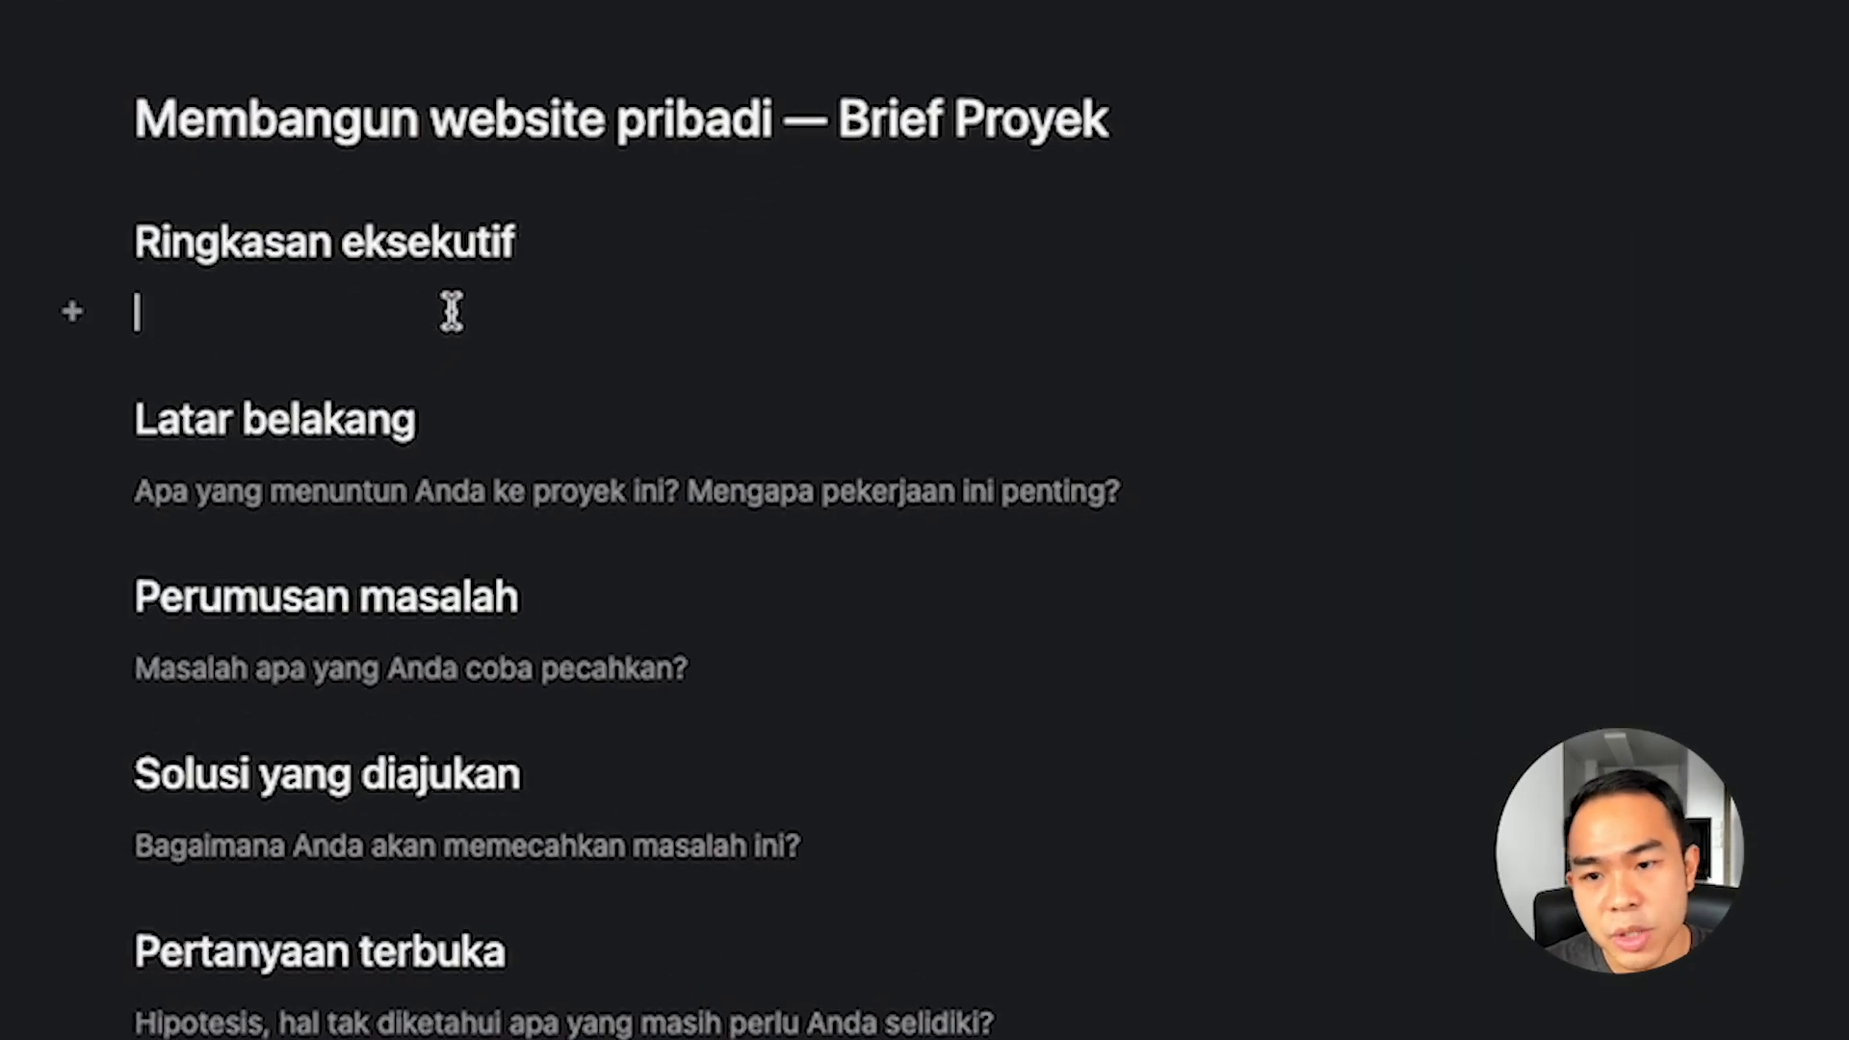
type("sdfsdf")
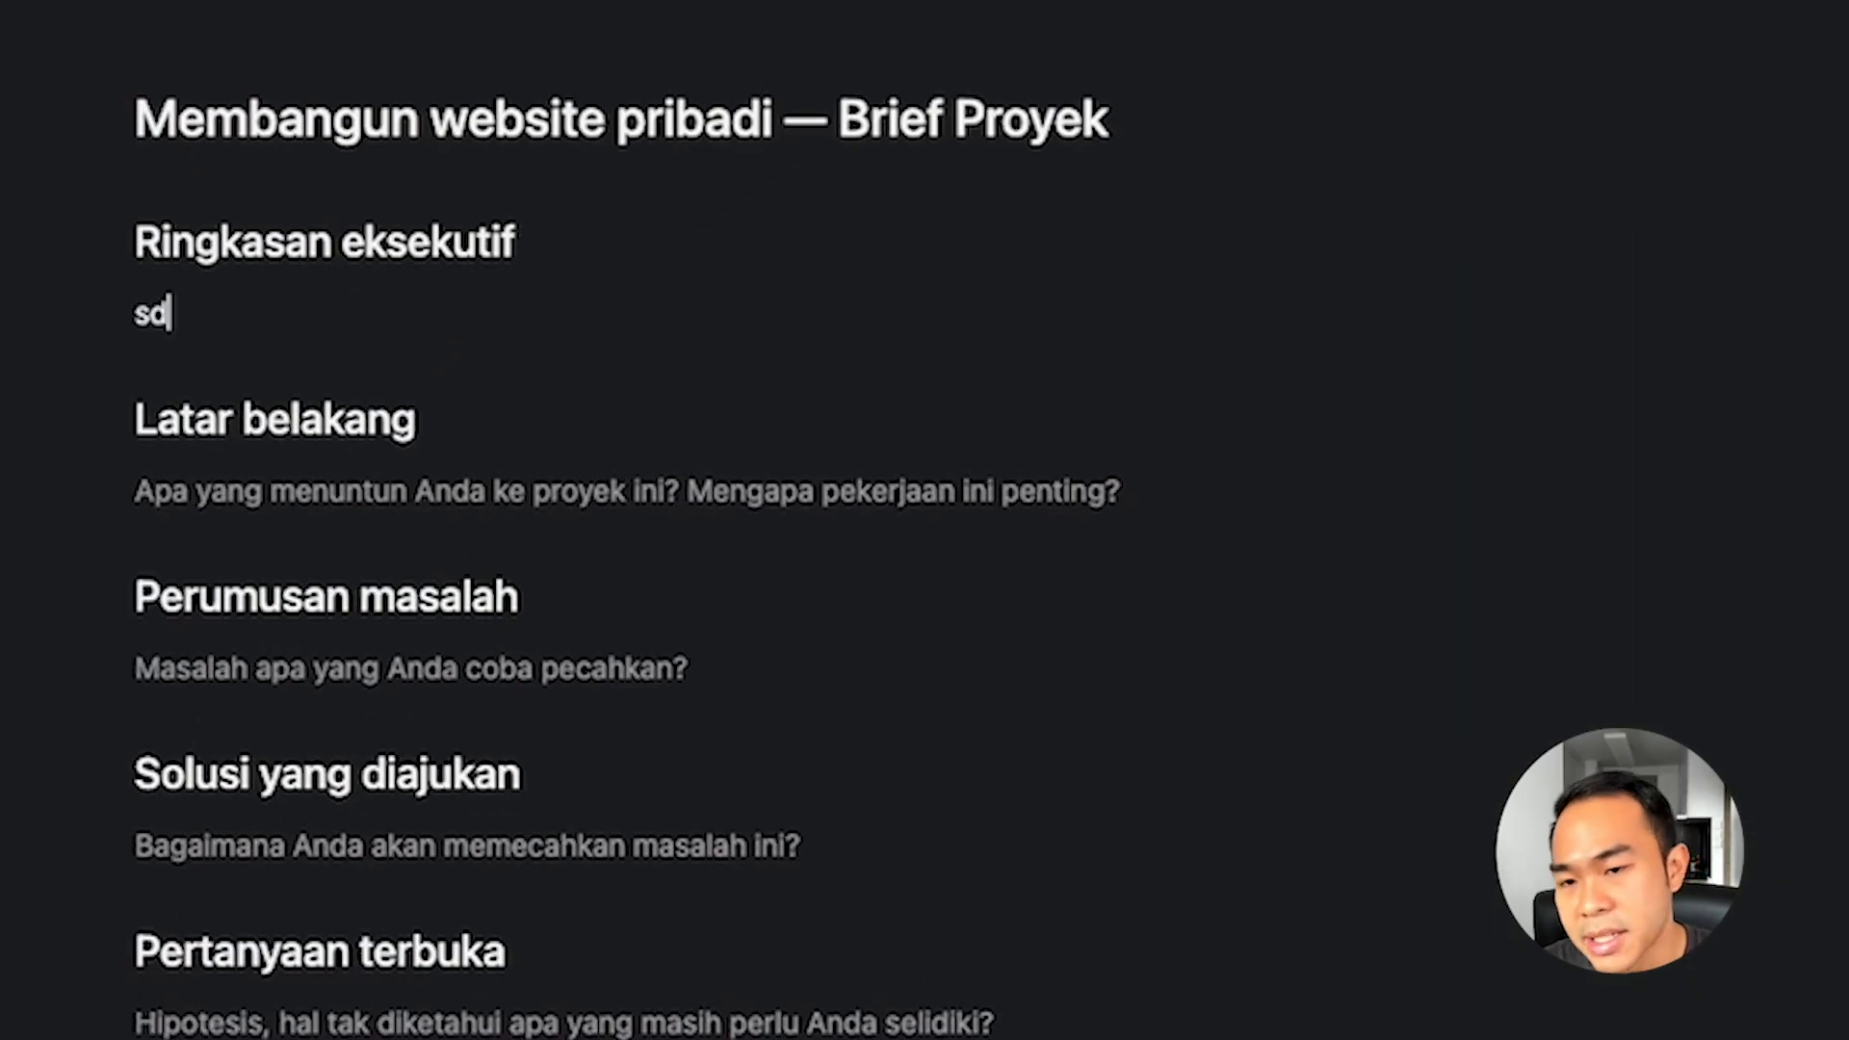
key("BackSpace")
key("BackSpace")
key("BackSpace")
key("BackSpace")
key("BackSpace")
key("BackSpace")
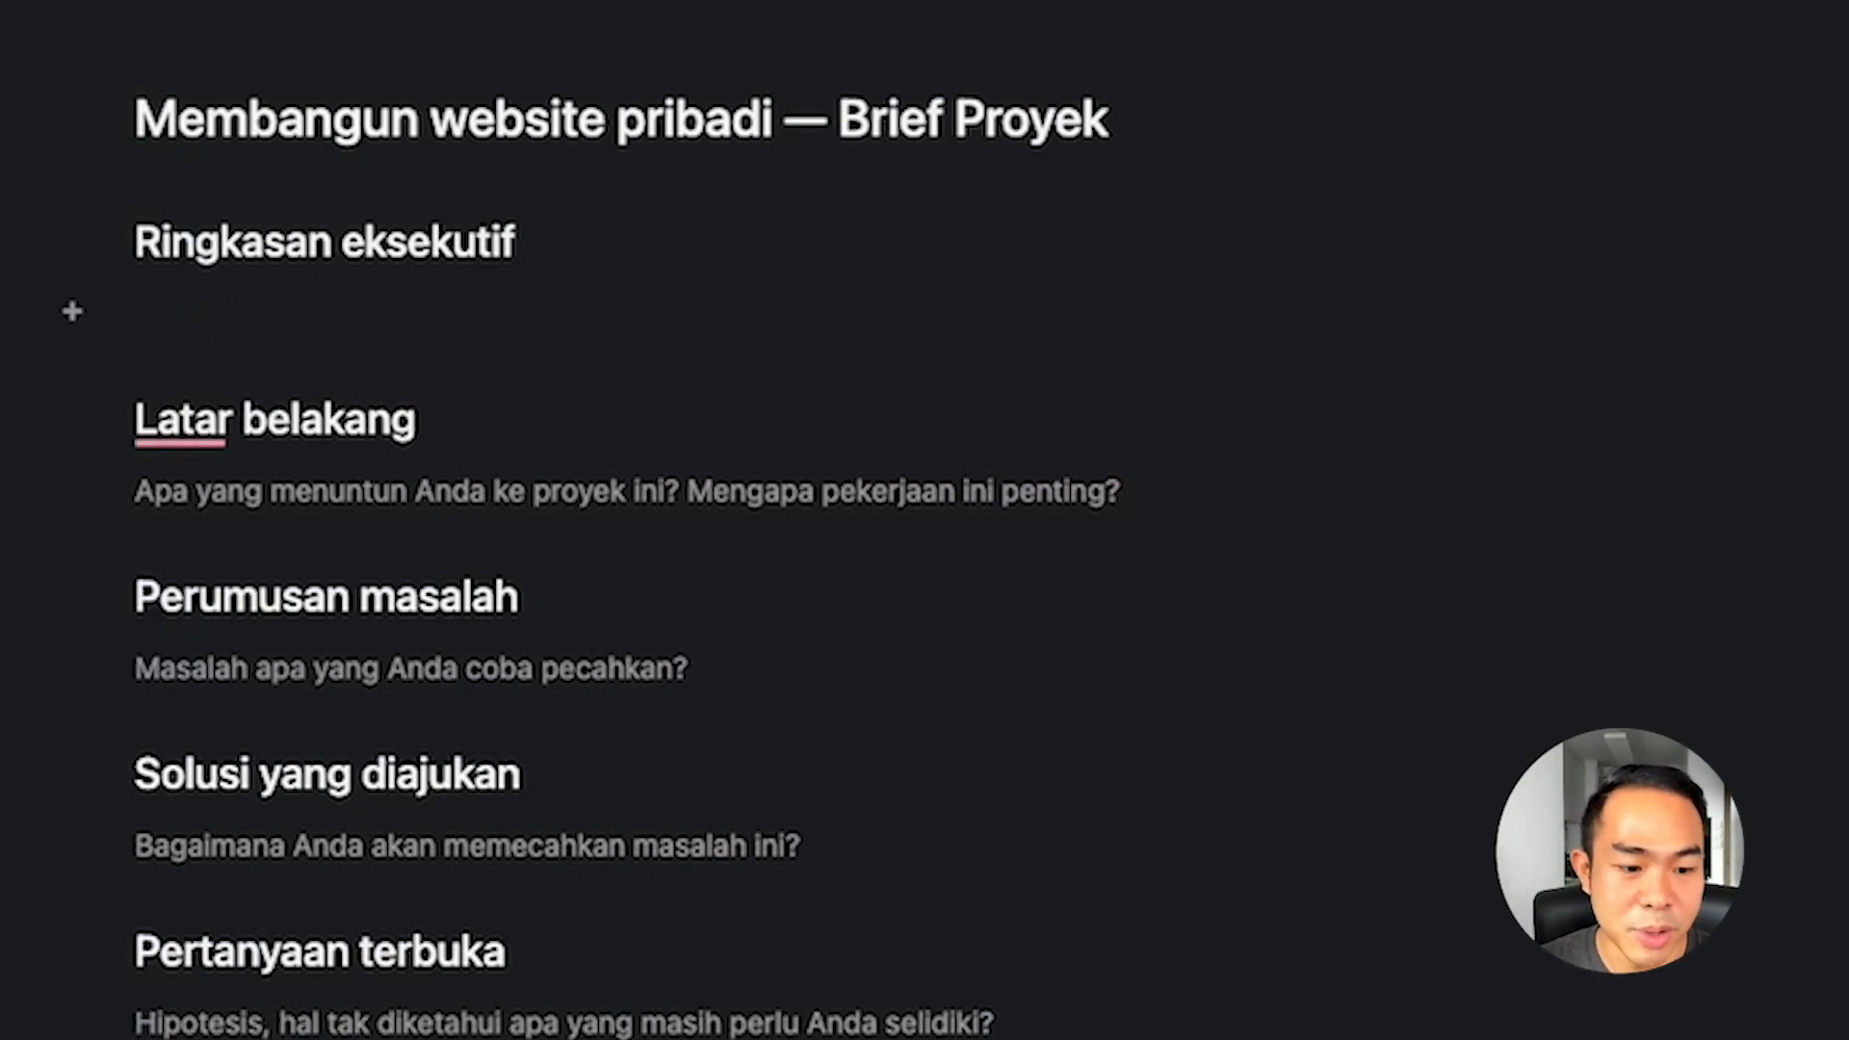
Finish the brief and post a Sesuai rencana status update for the project, keeping the suggested title and blank sections.
left_click(1599, 154)
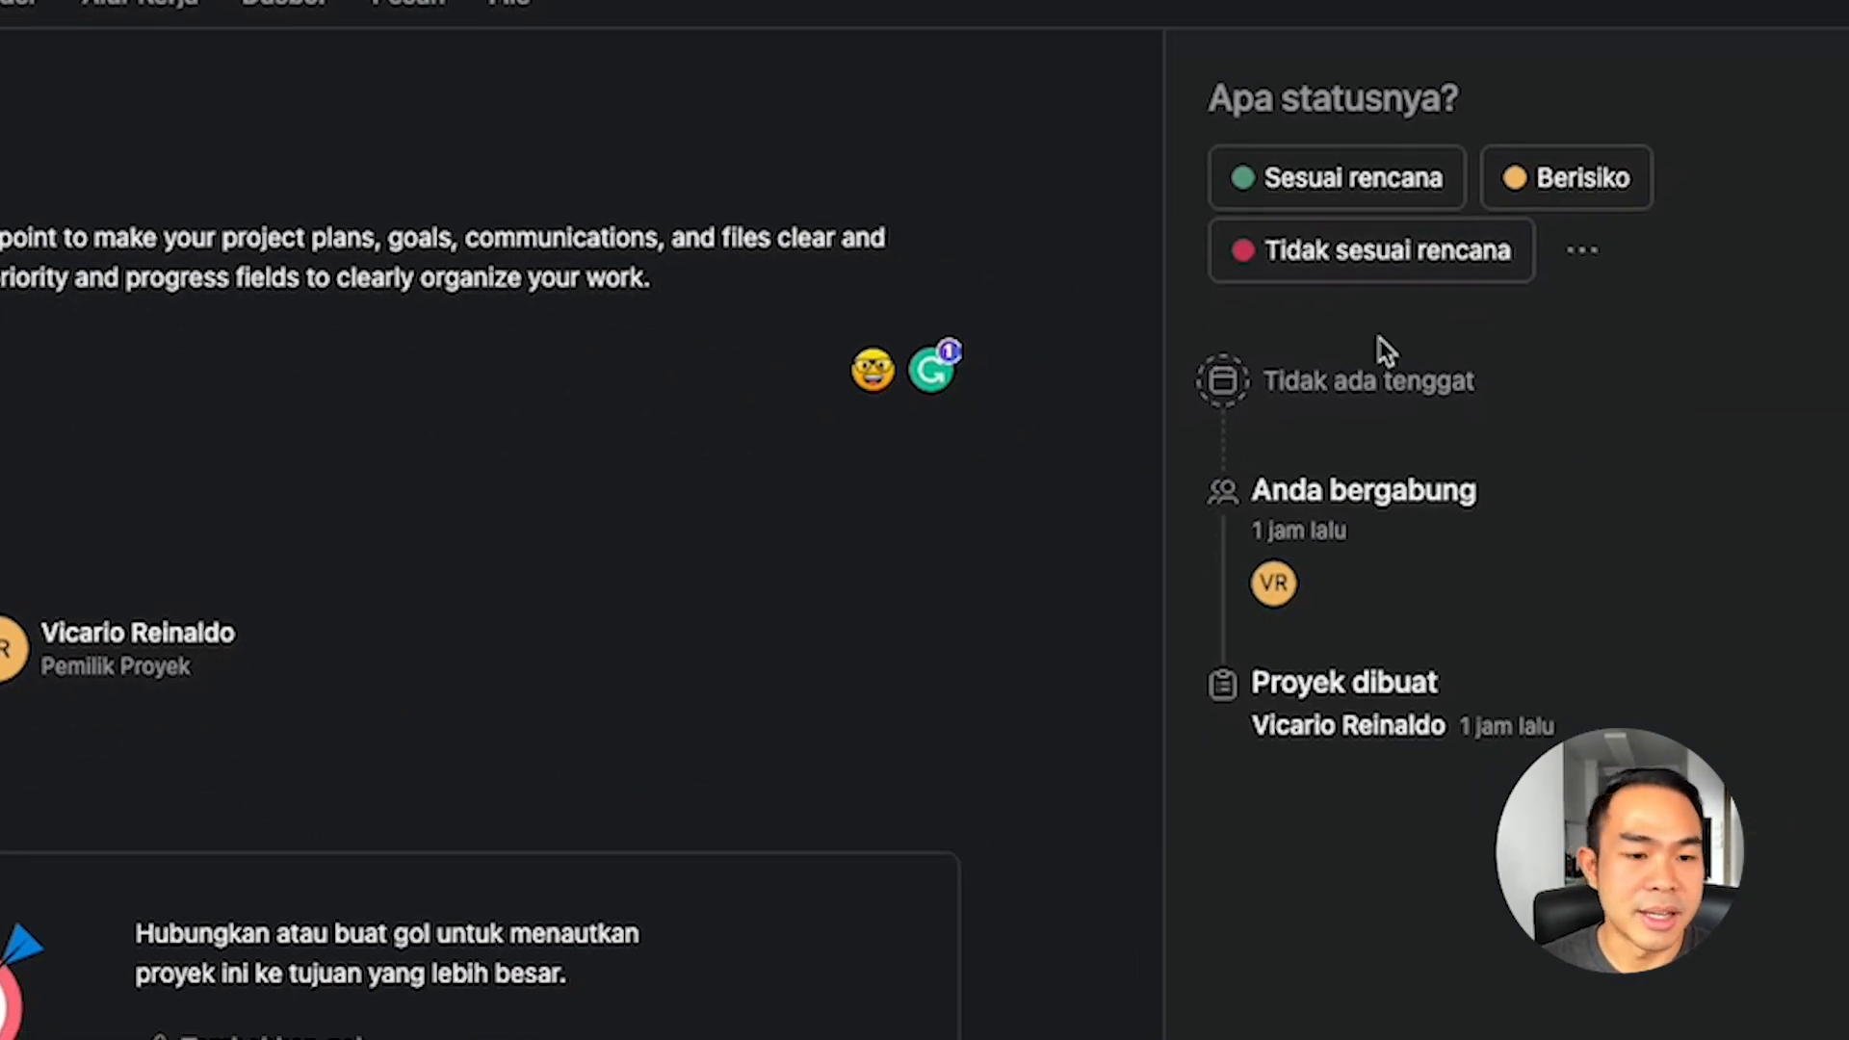
left_click(1353, 183)
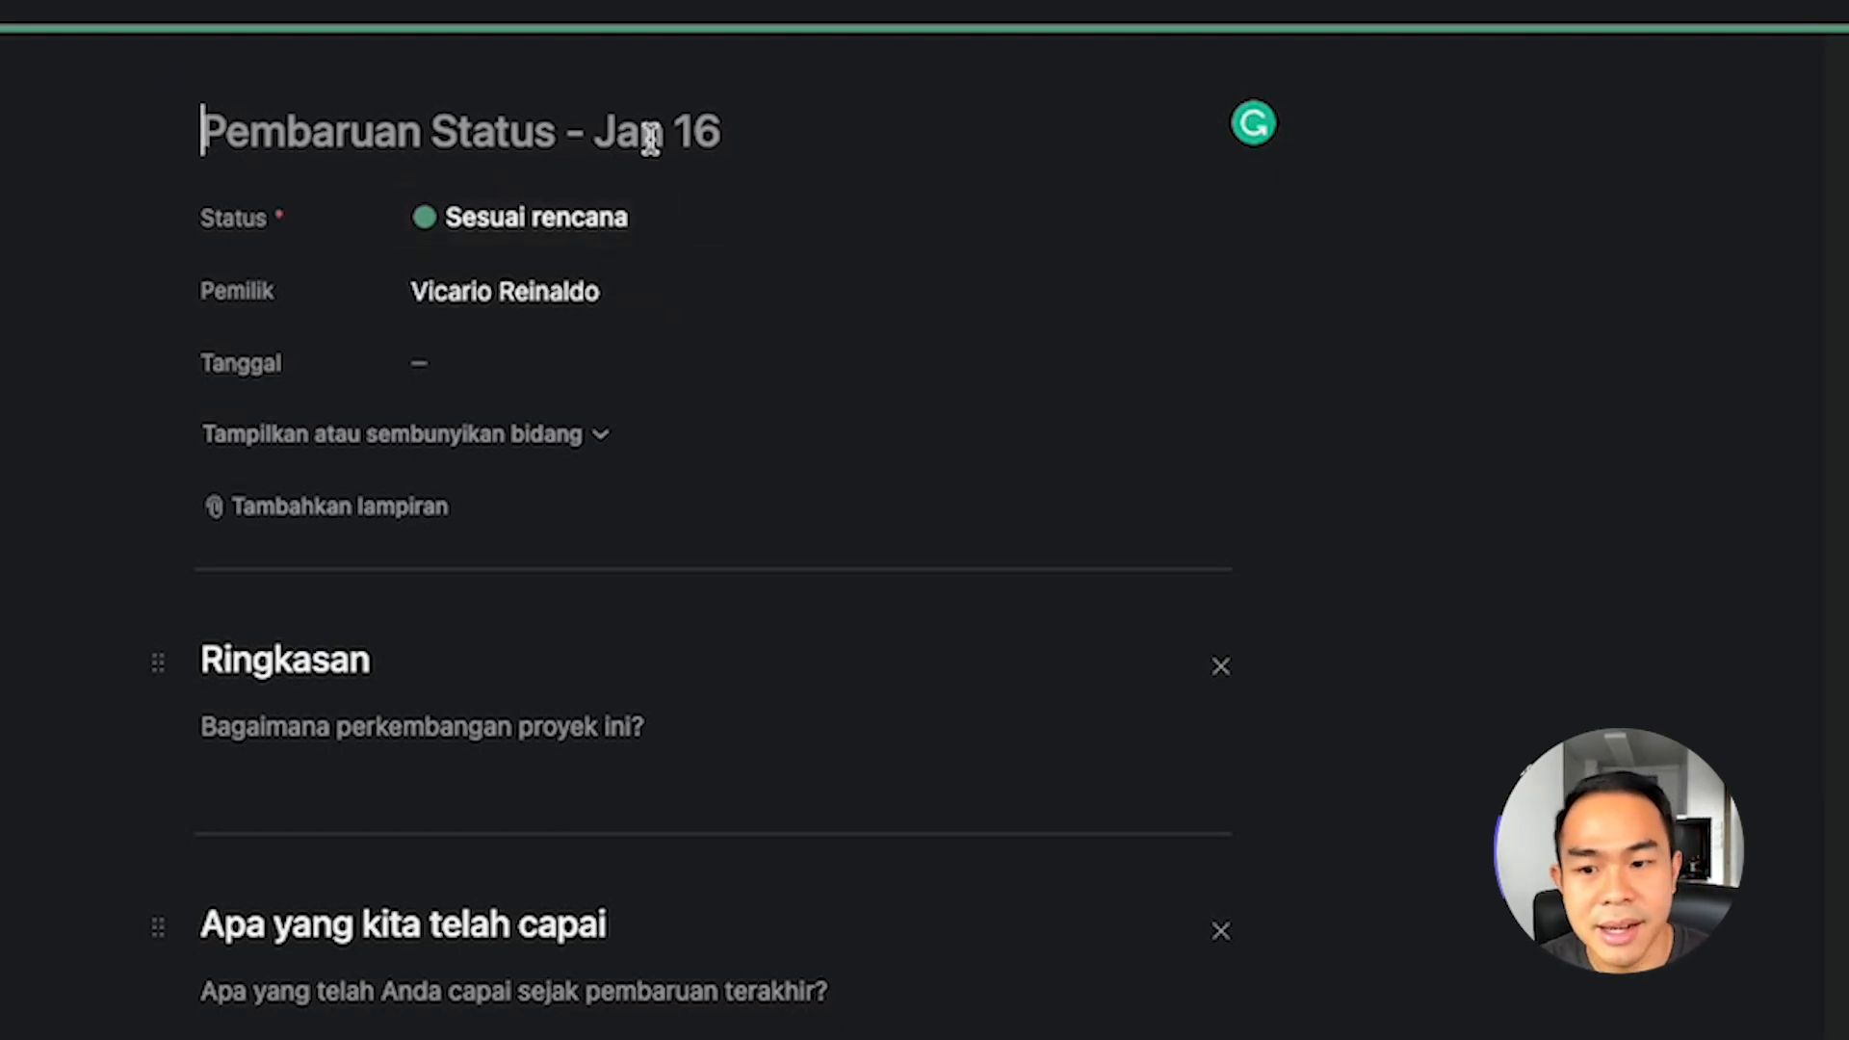
left_click(435, 714)
left_click(454, 979)
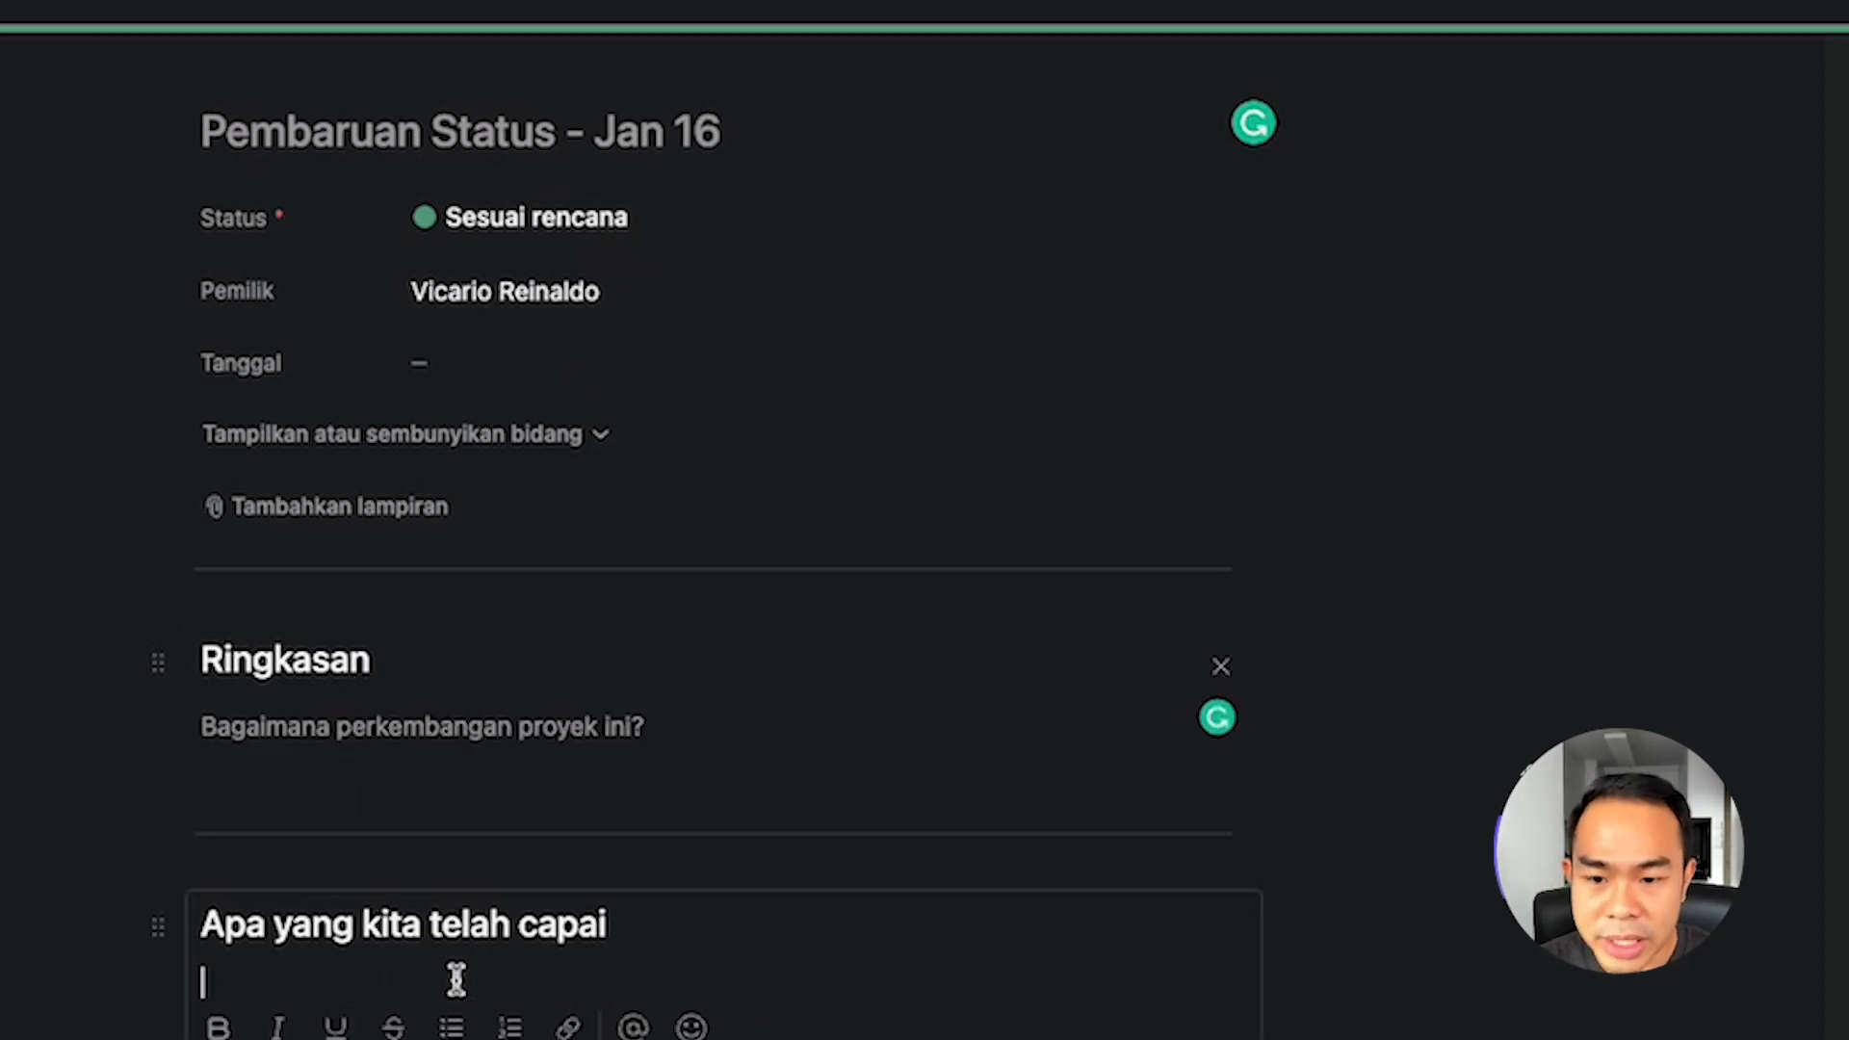
scroll(508, 658, "down", 6)
left_click(508, 658)
left_click(495, 887)
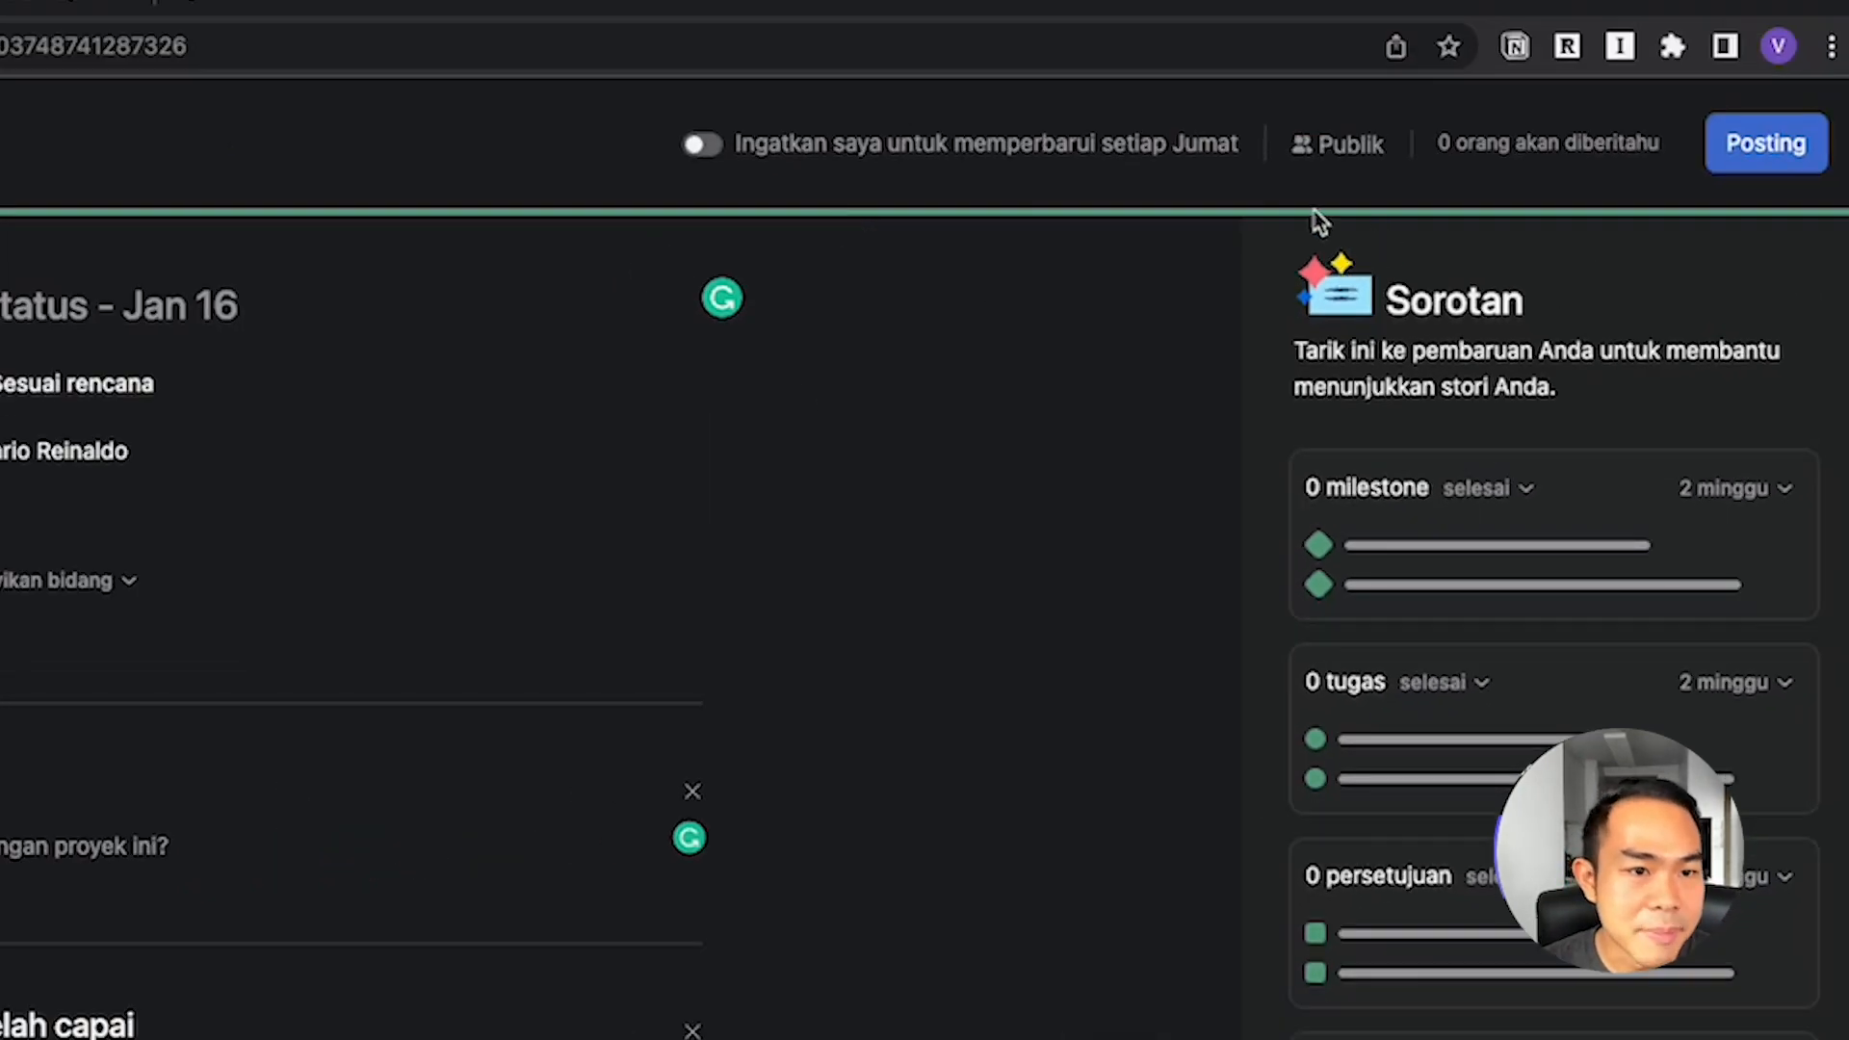
left_click(1782, 152)
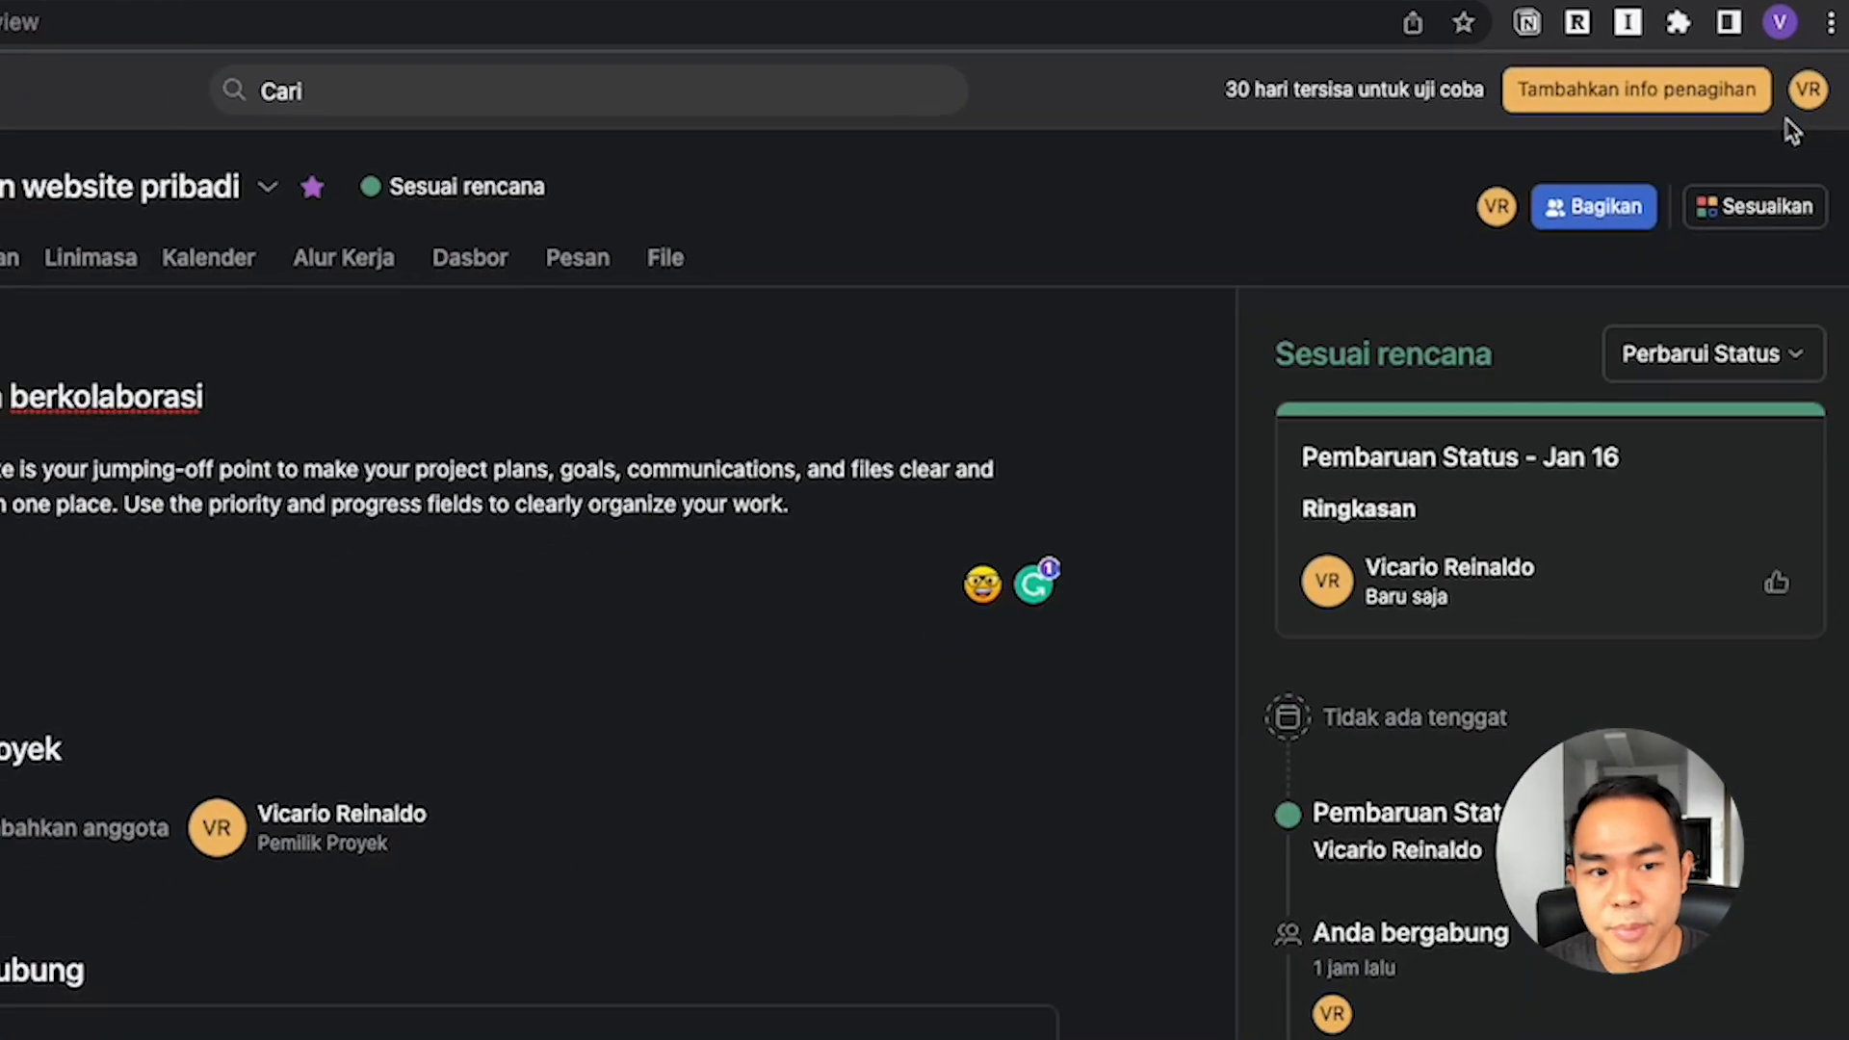
Open the posted status update, examine its link, edit, print and follow-up task options, and close it.
left_click(1628, 461)
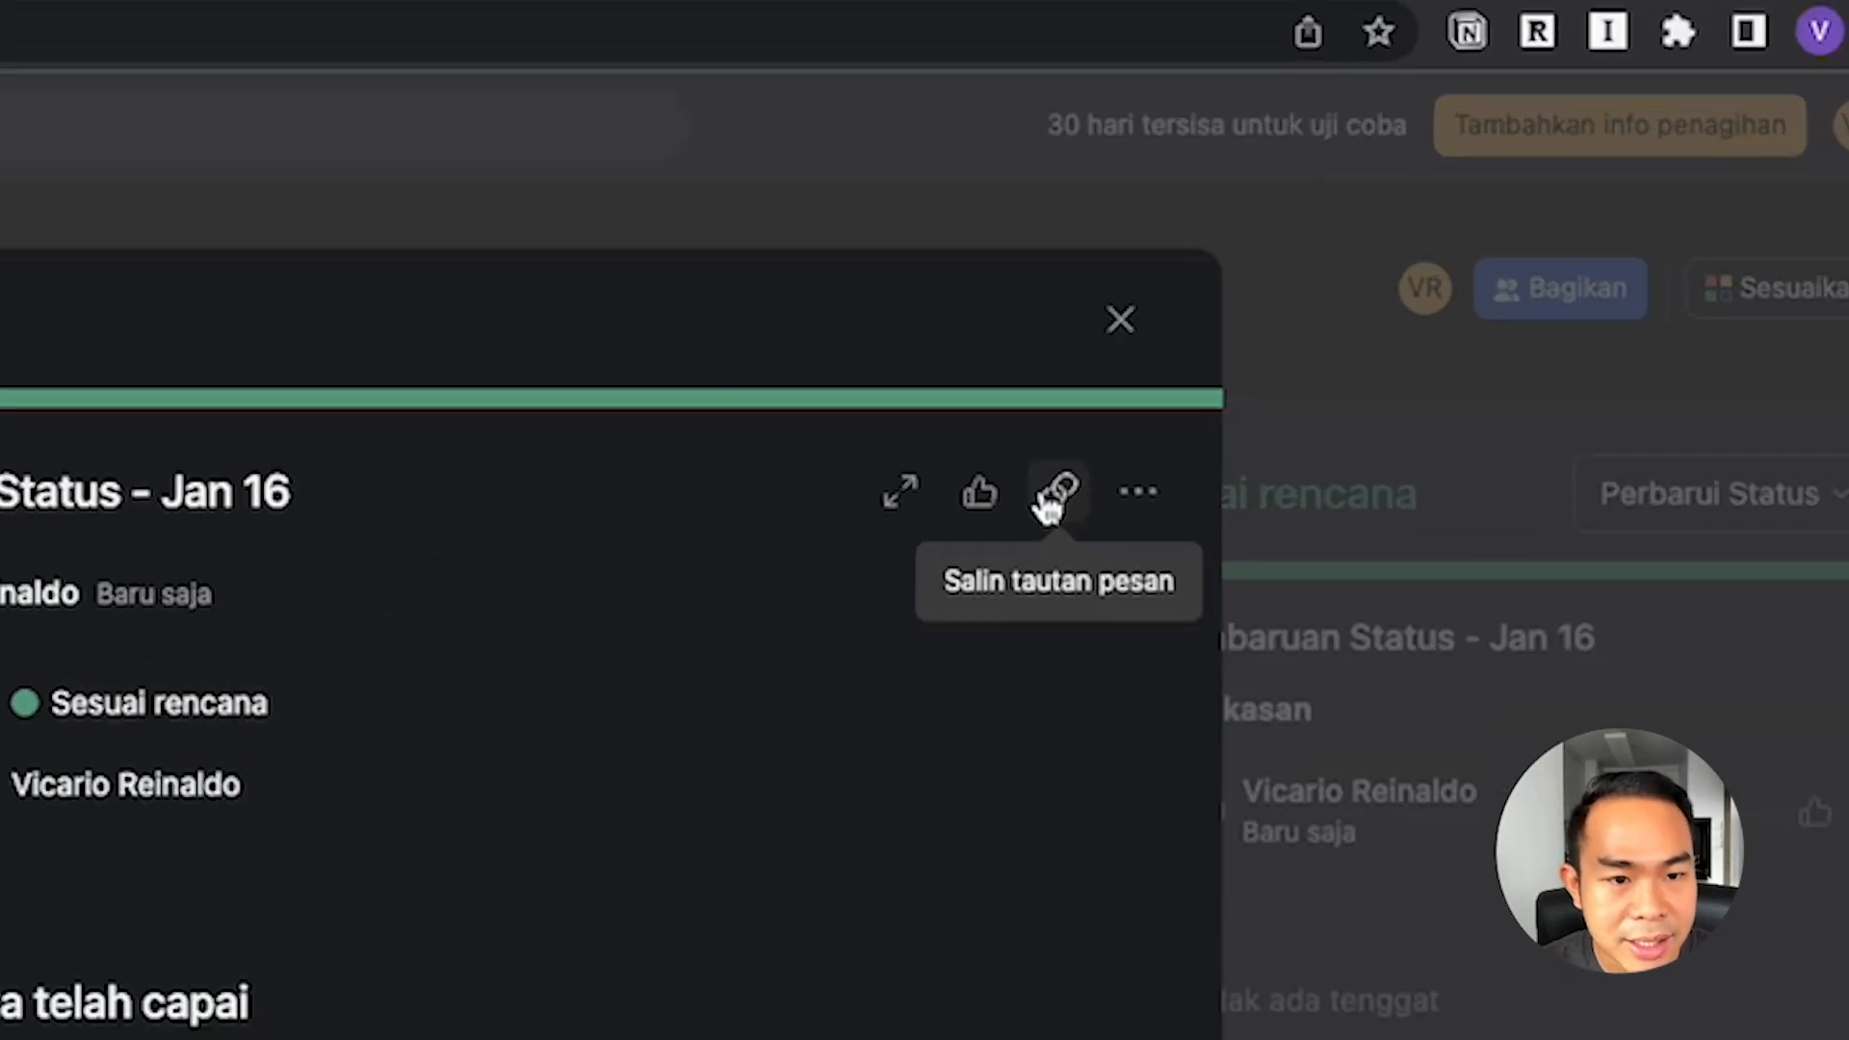
left_click(1288, 269)
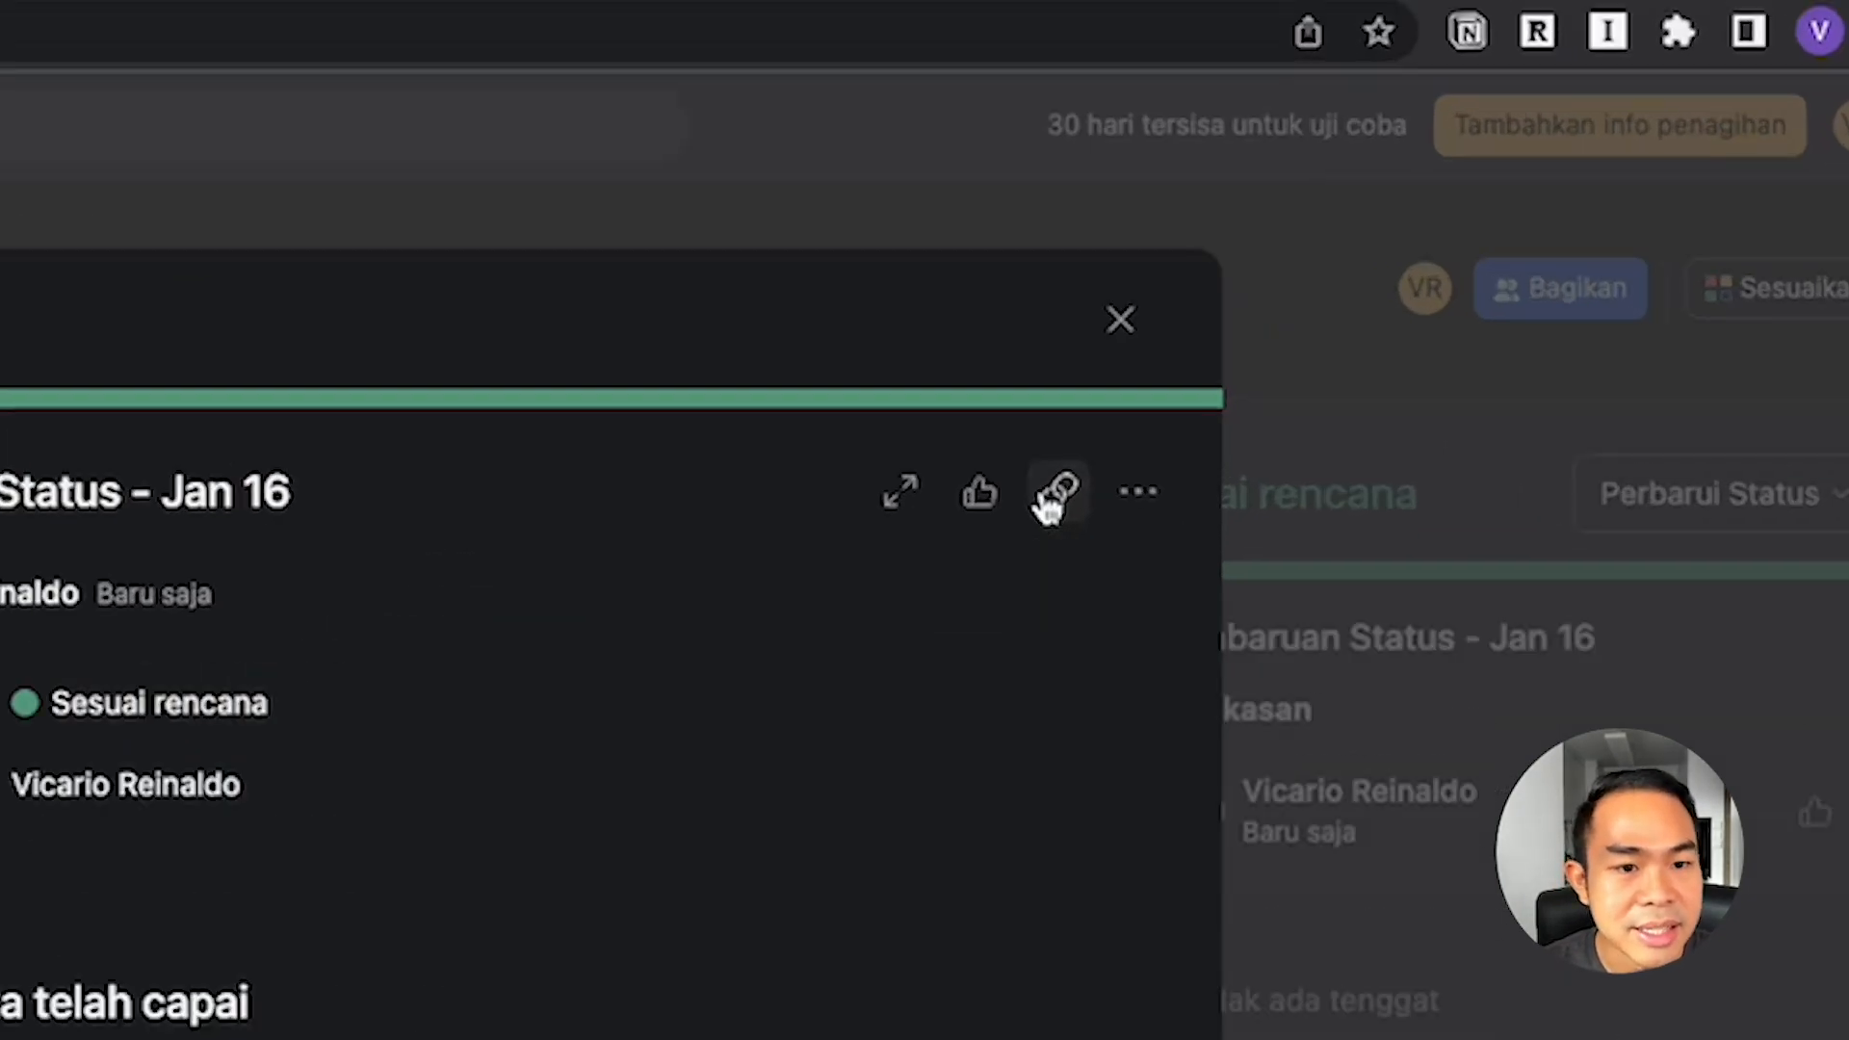
left_click(1161, 505)
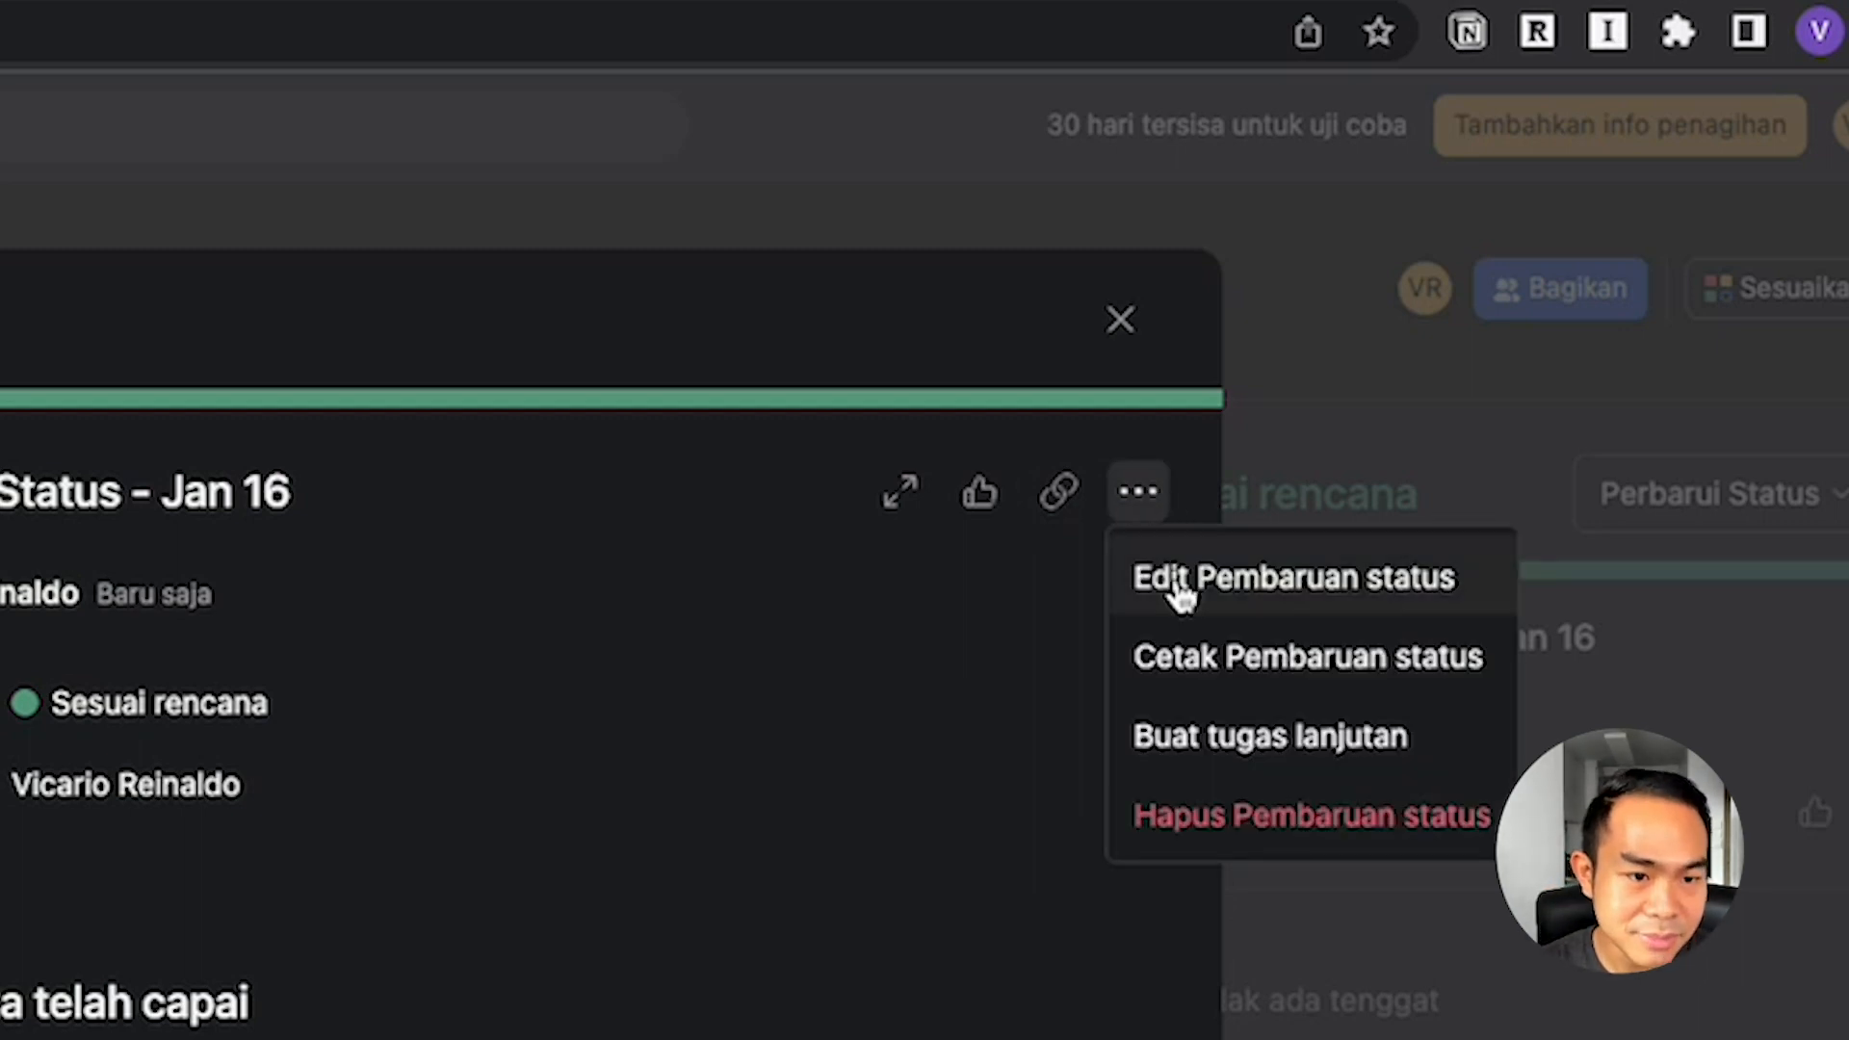
left_click(1241, 598)
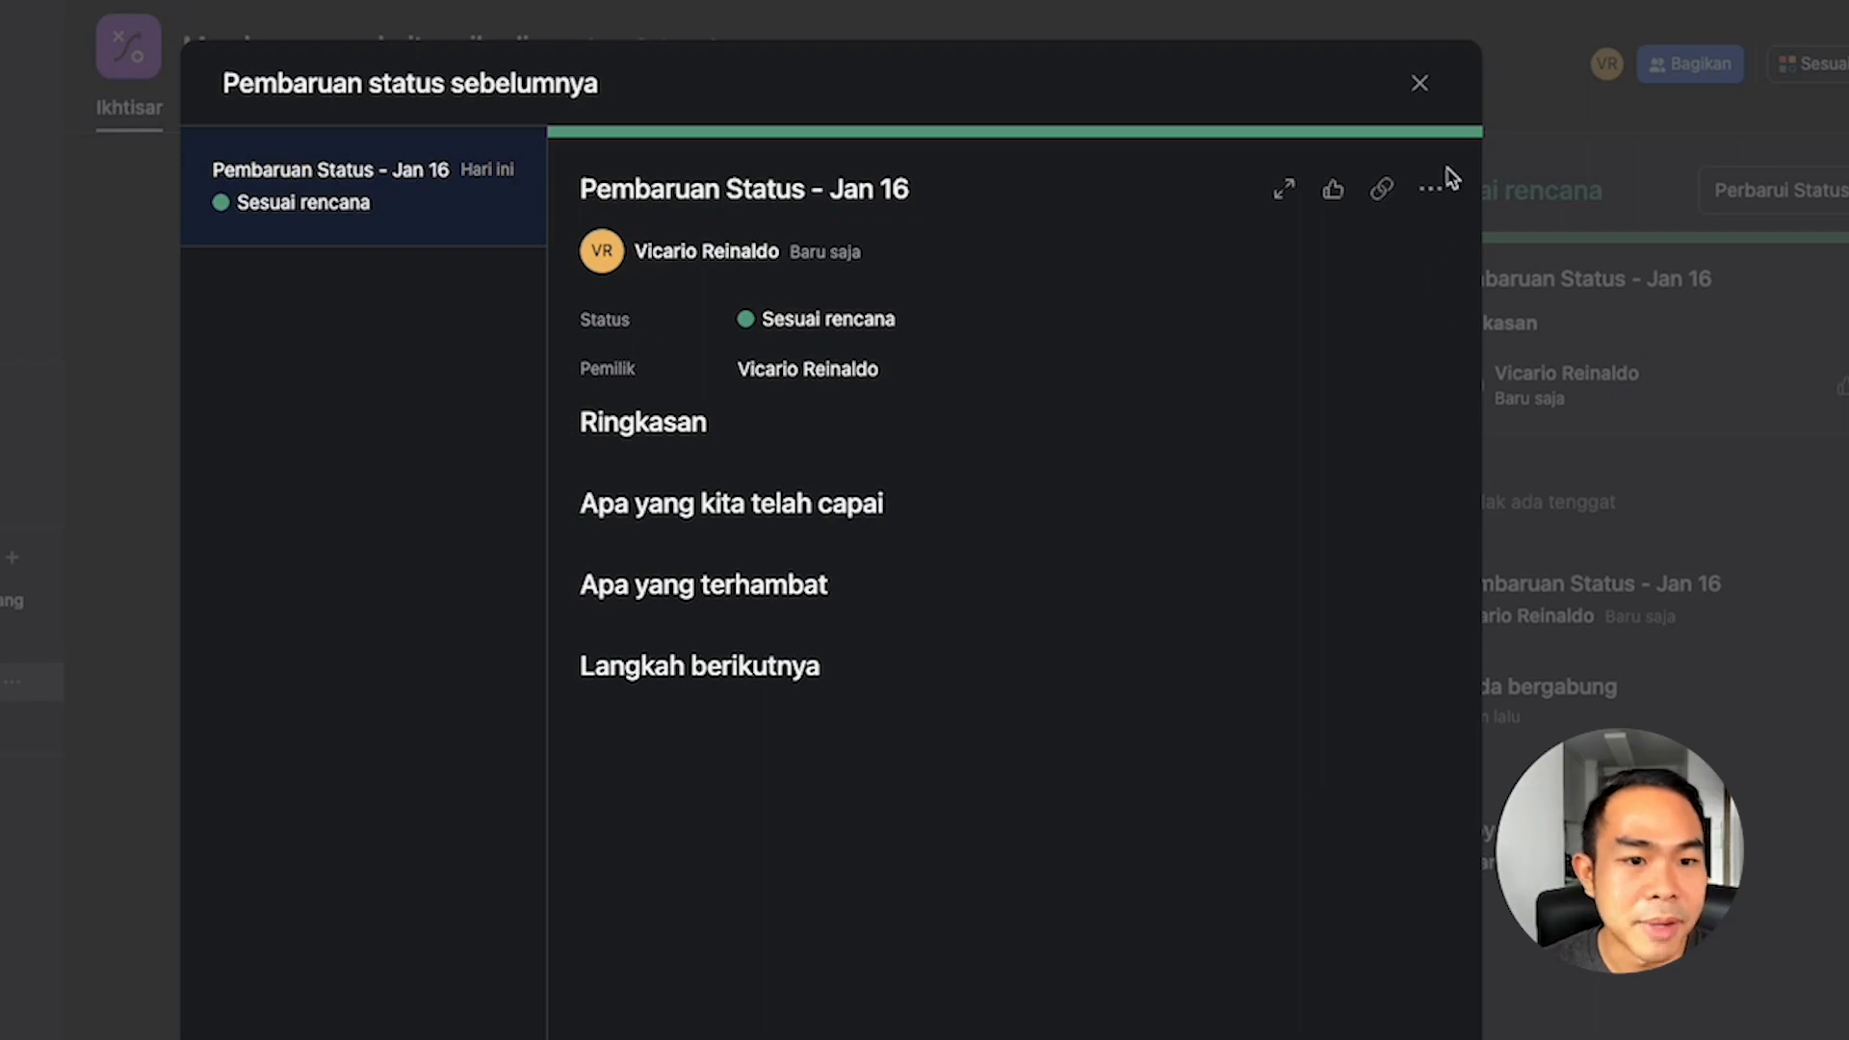
left_click(1431, 189)
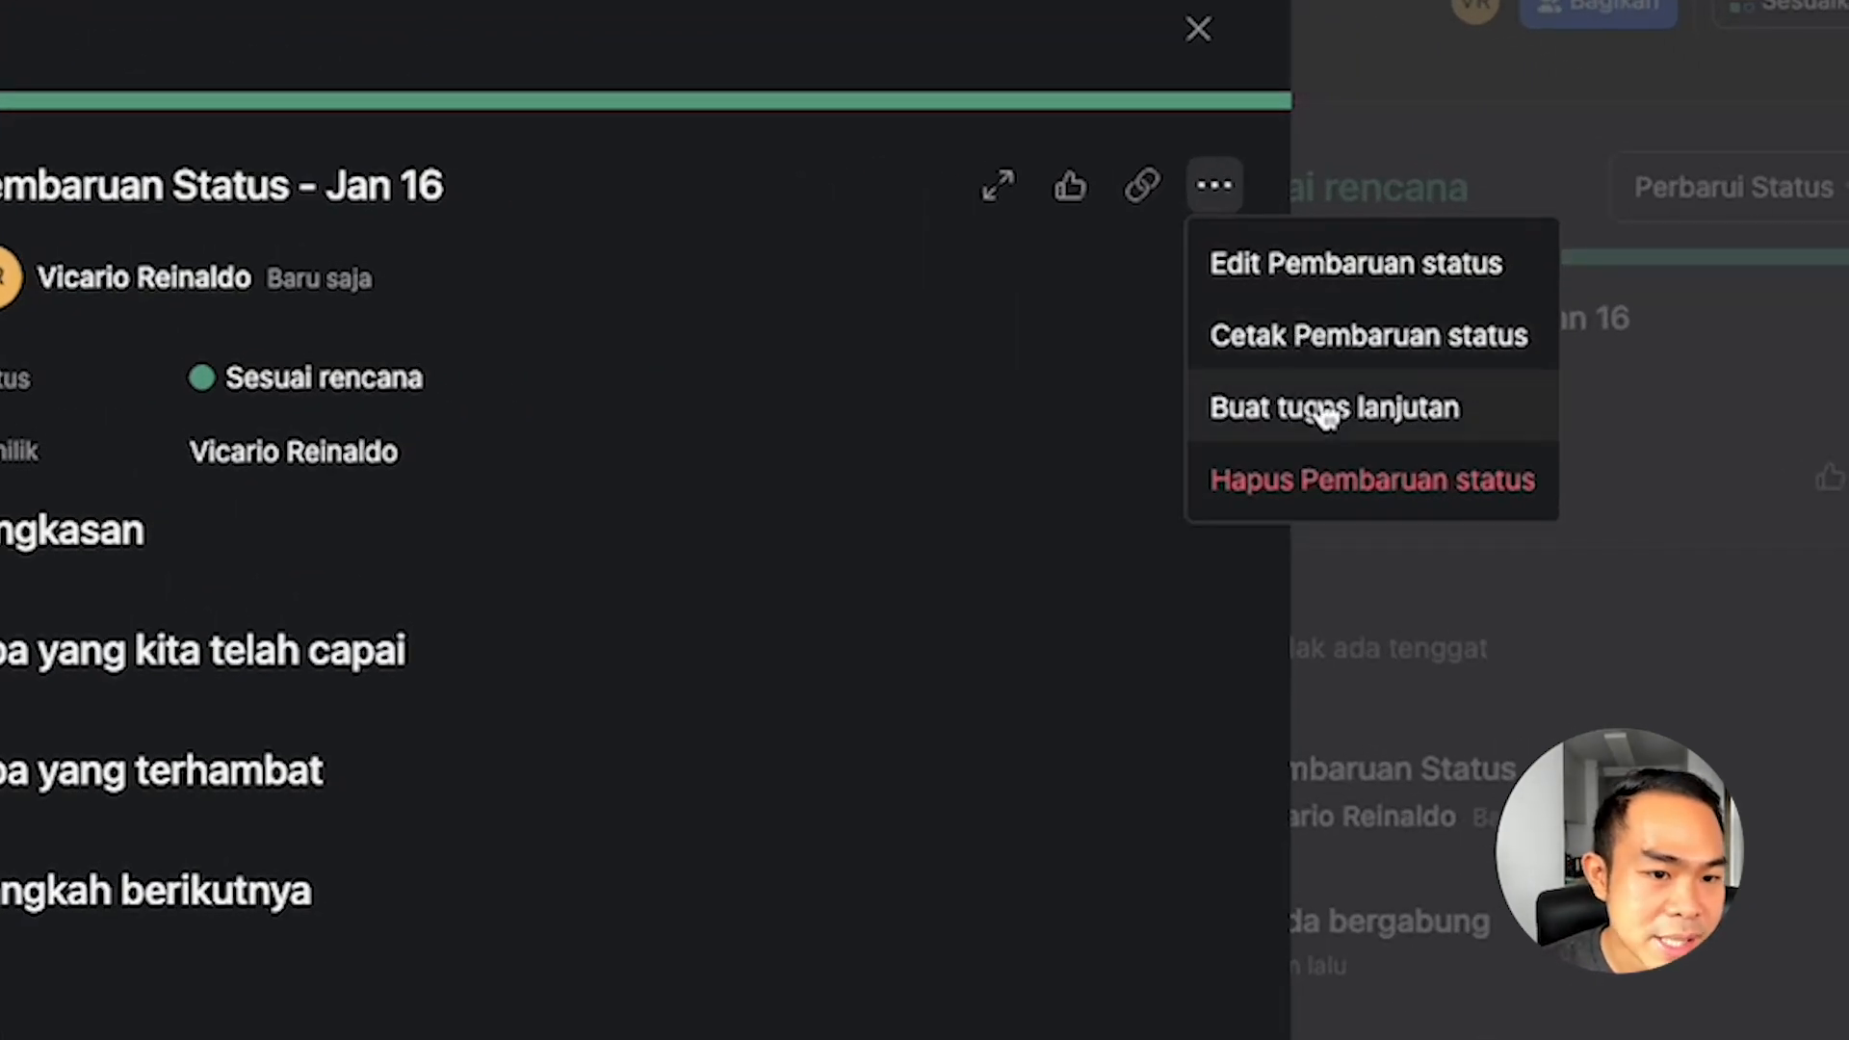
left_click(1195, 32)
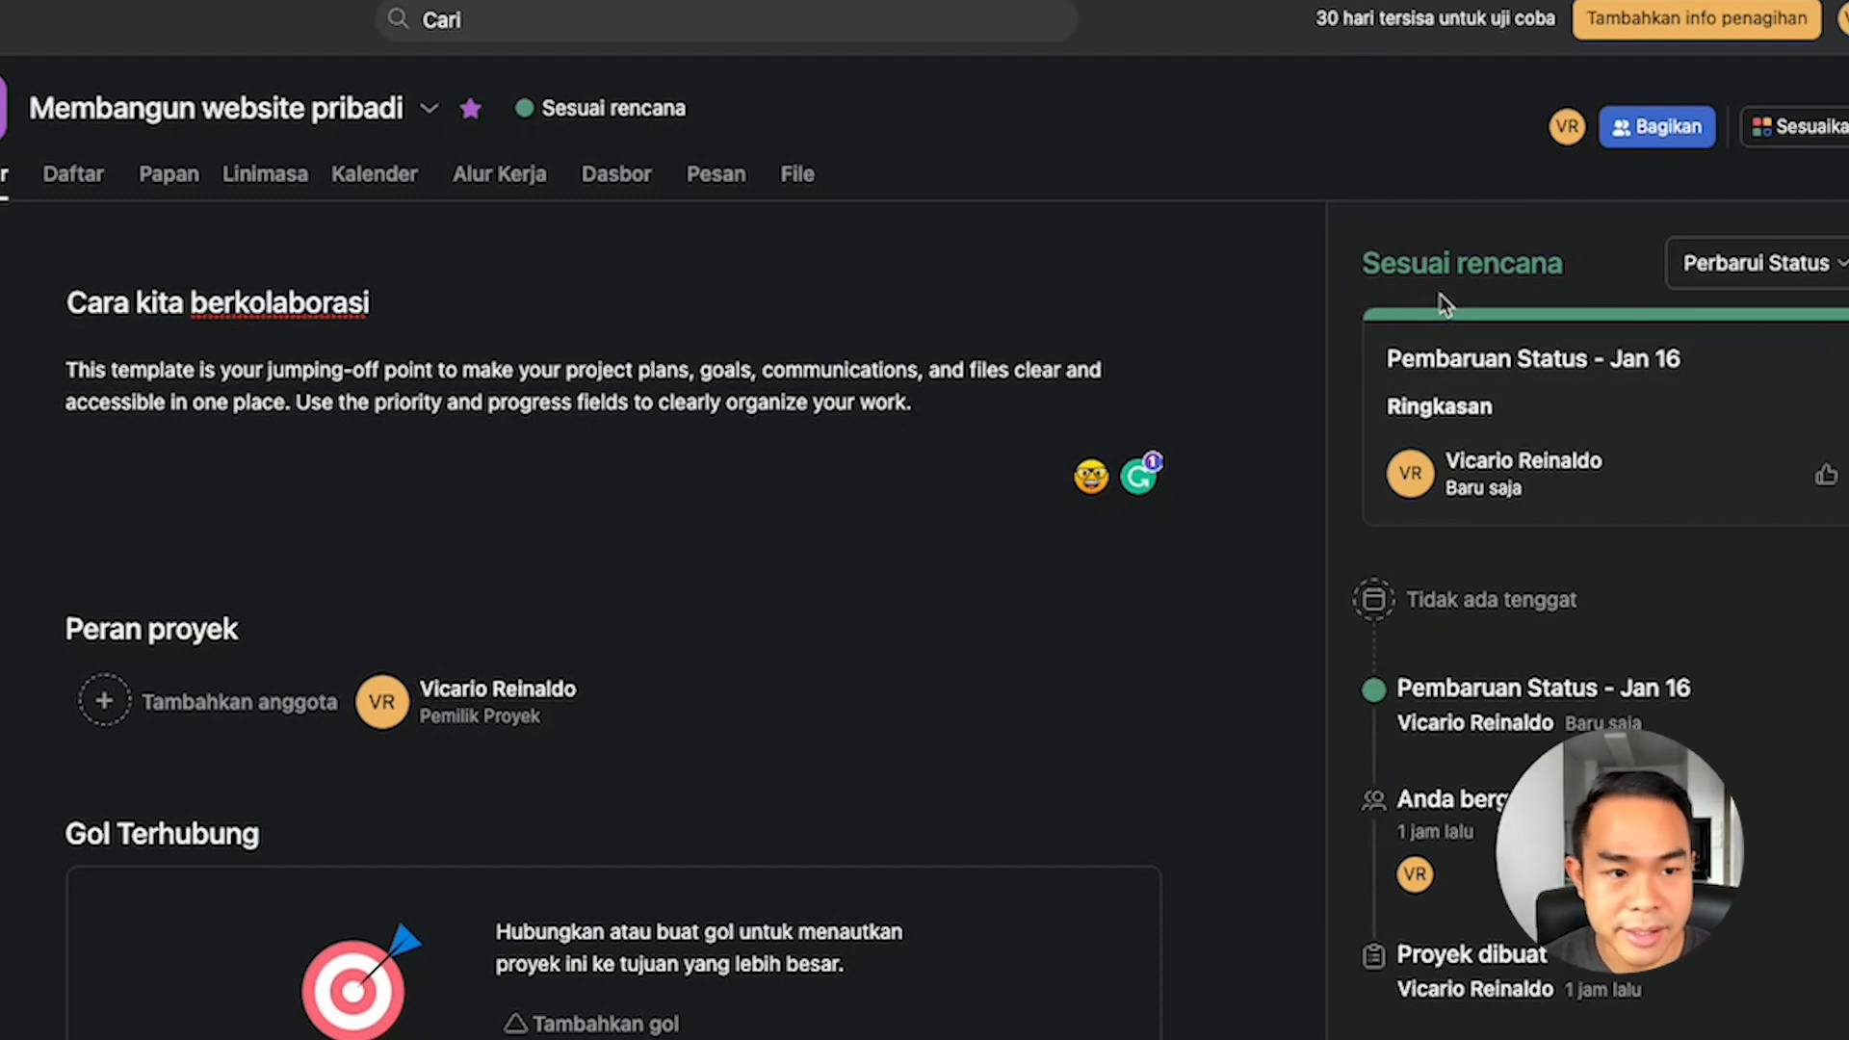
Post a new Berisiko status update for the project titled "Project dalam resiko".
left_click(1790, 270)
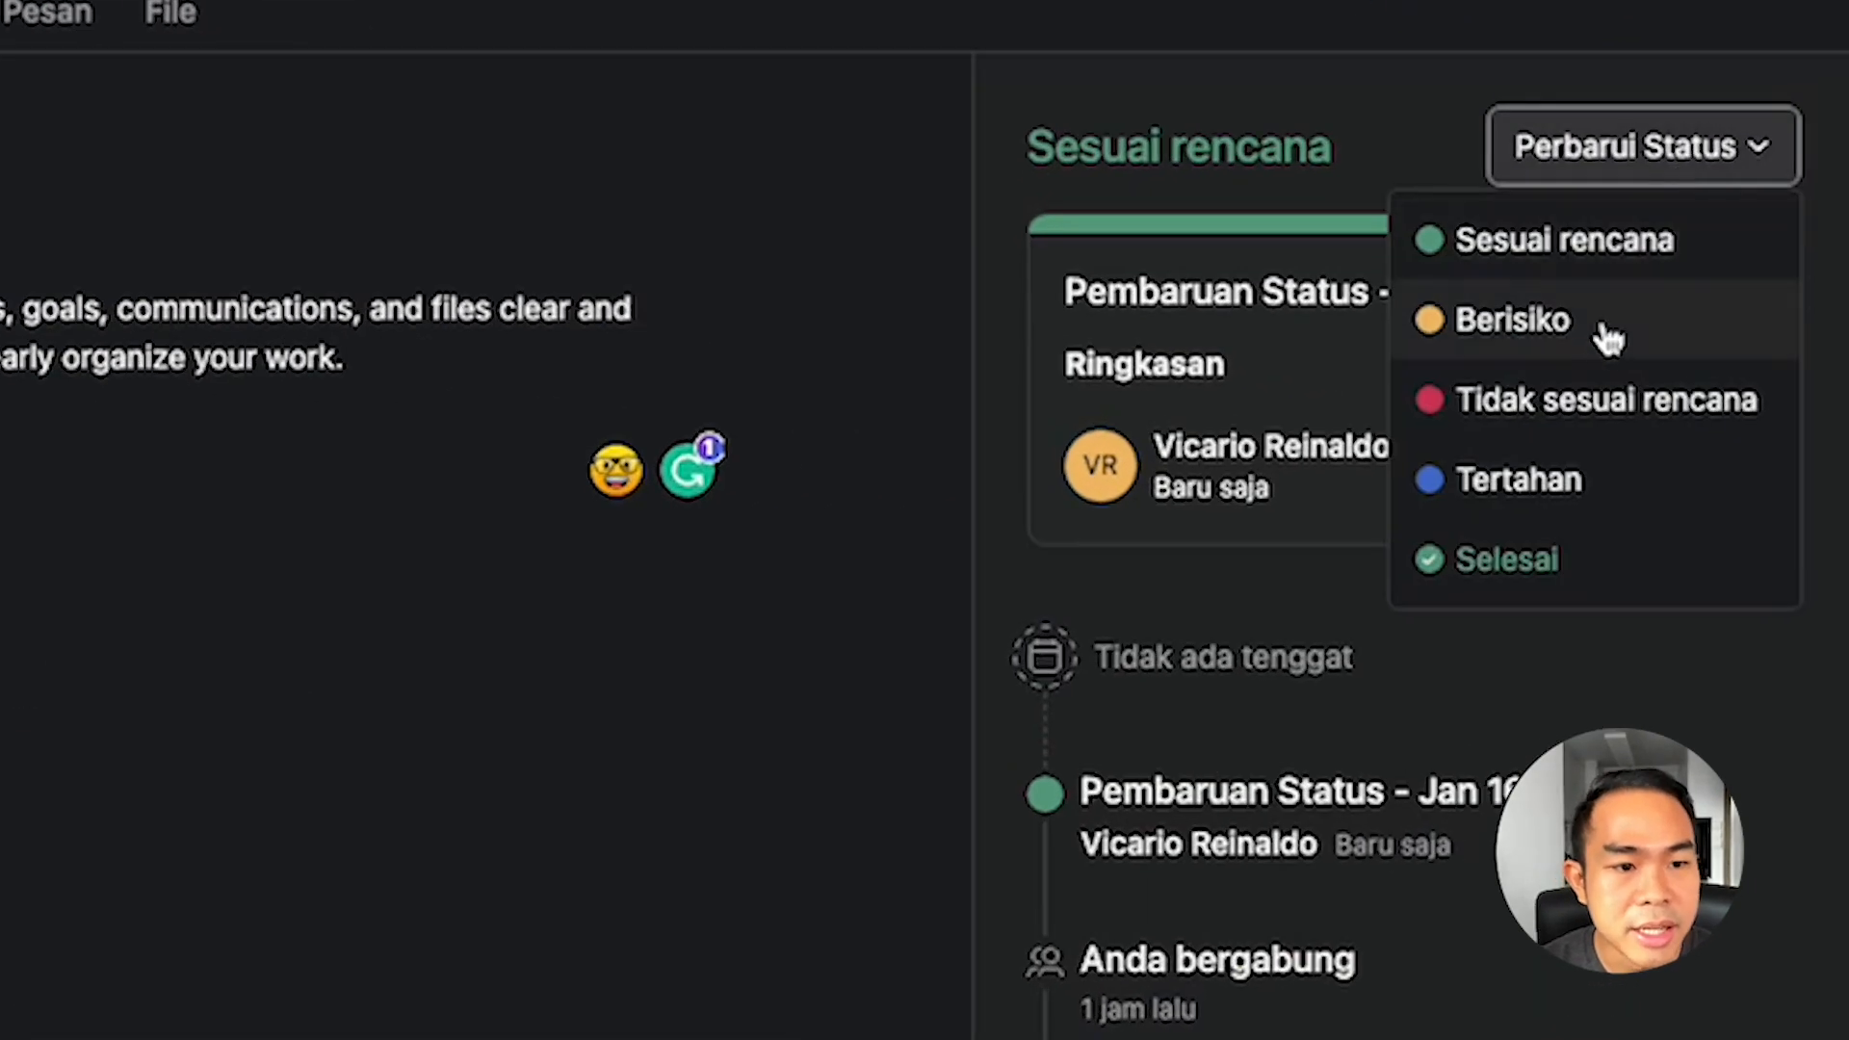
left_click(1609, 332)
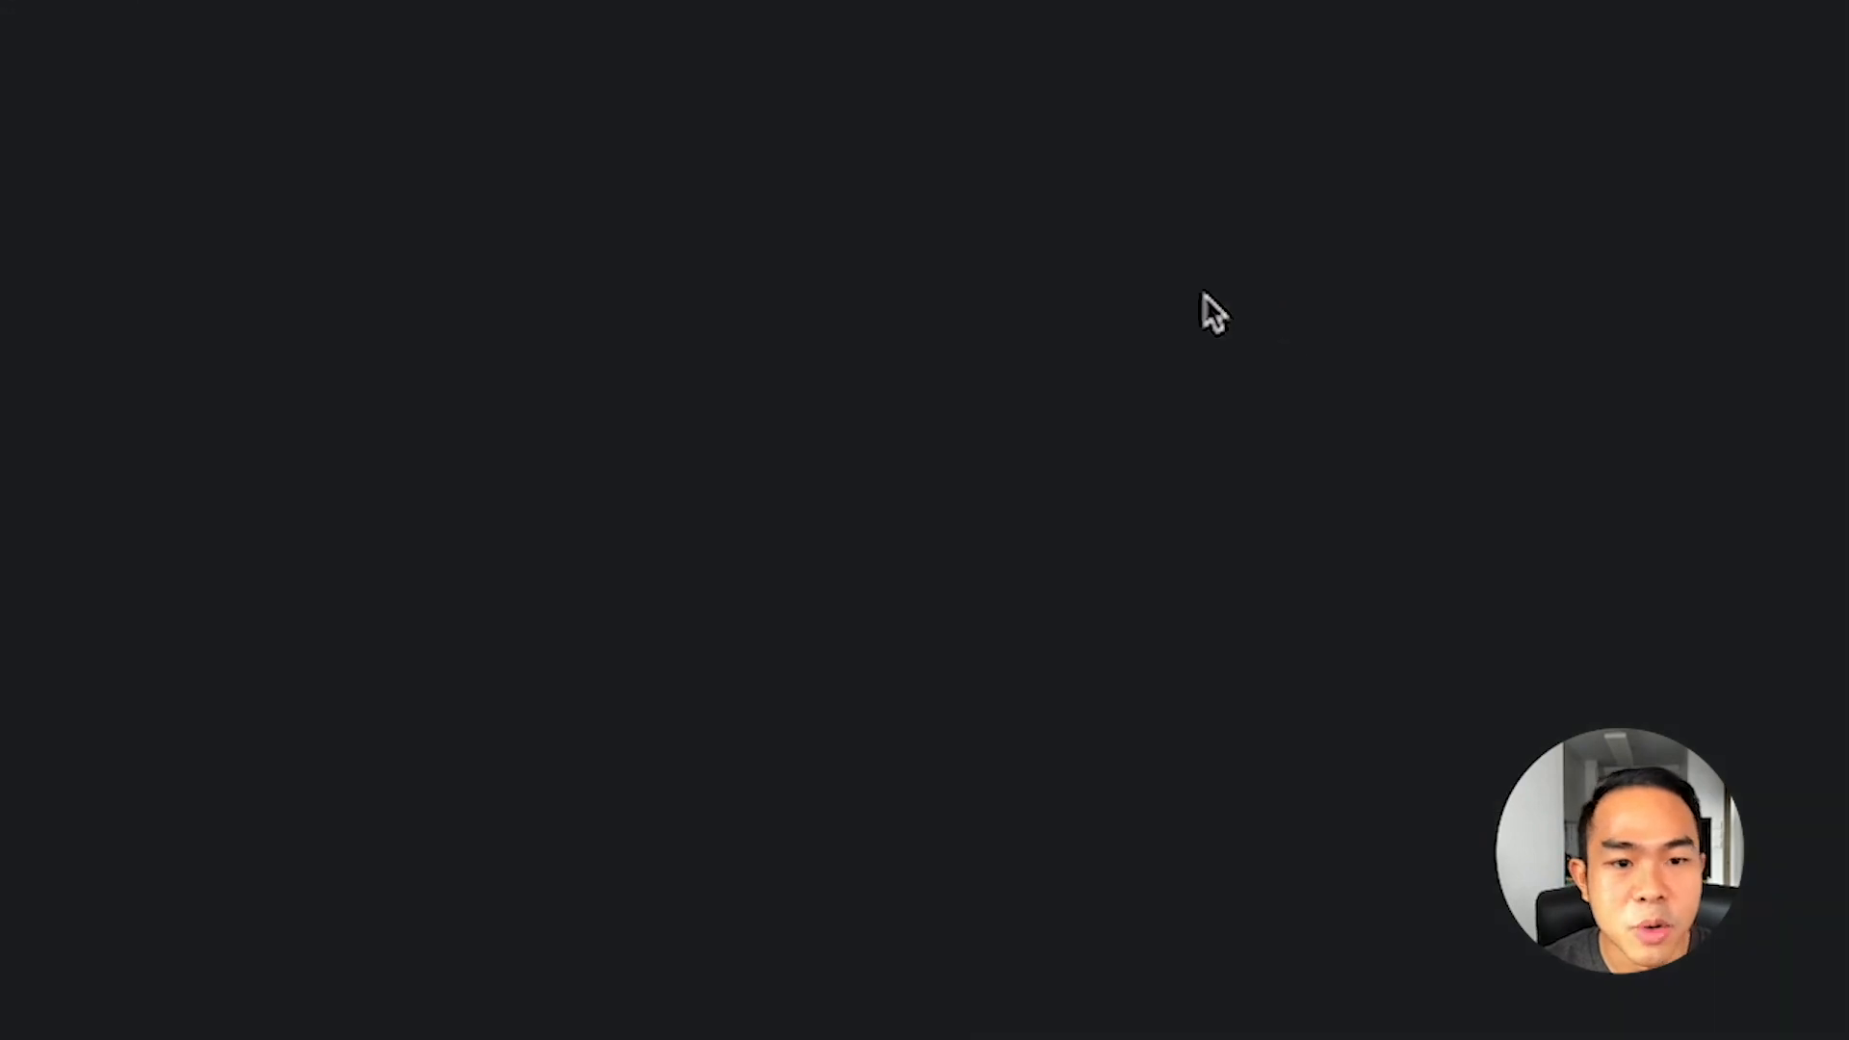
left_click(412, 183)
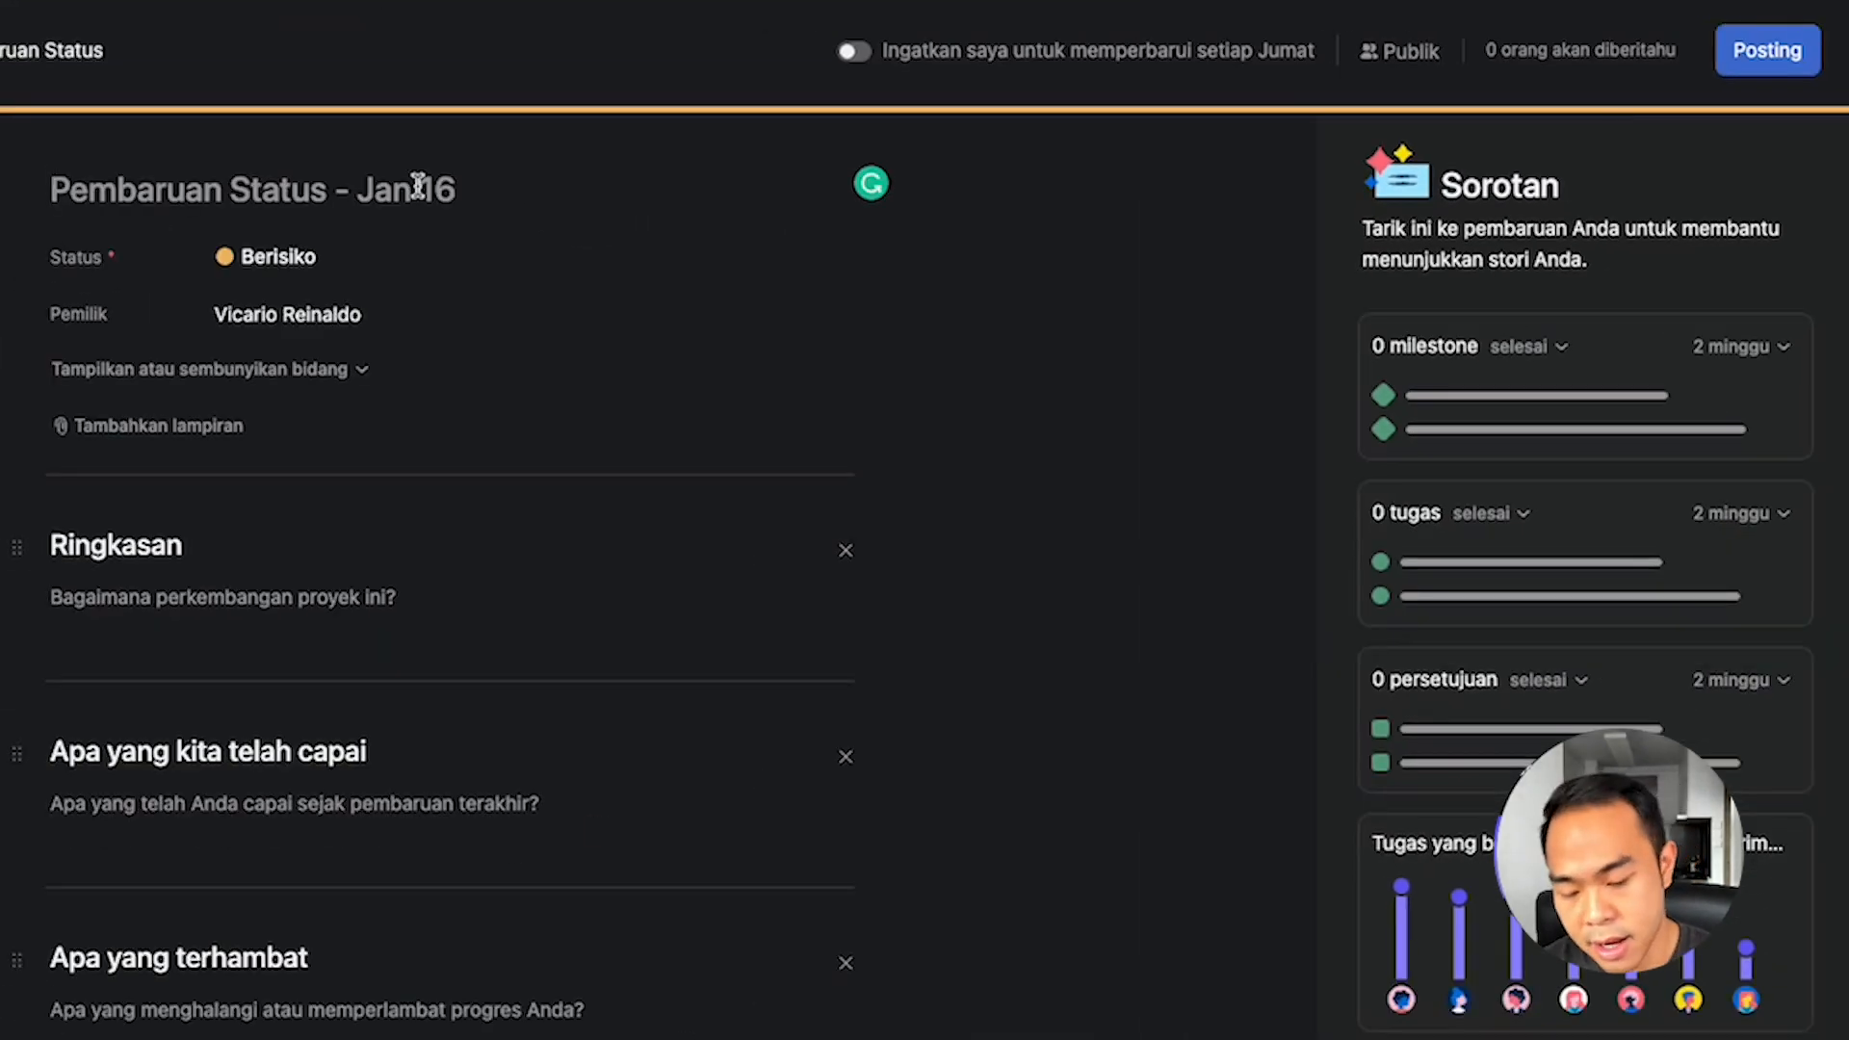
type("Project dalam ")
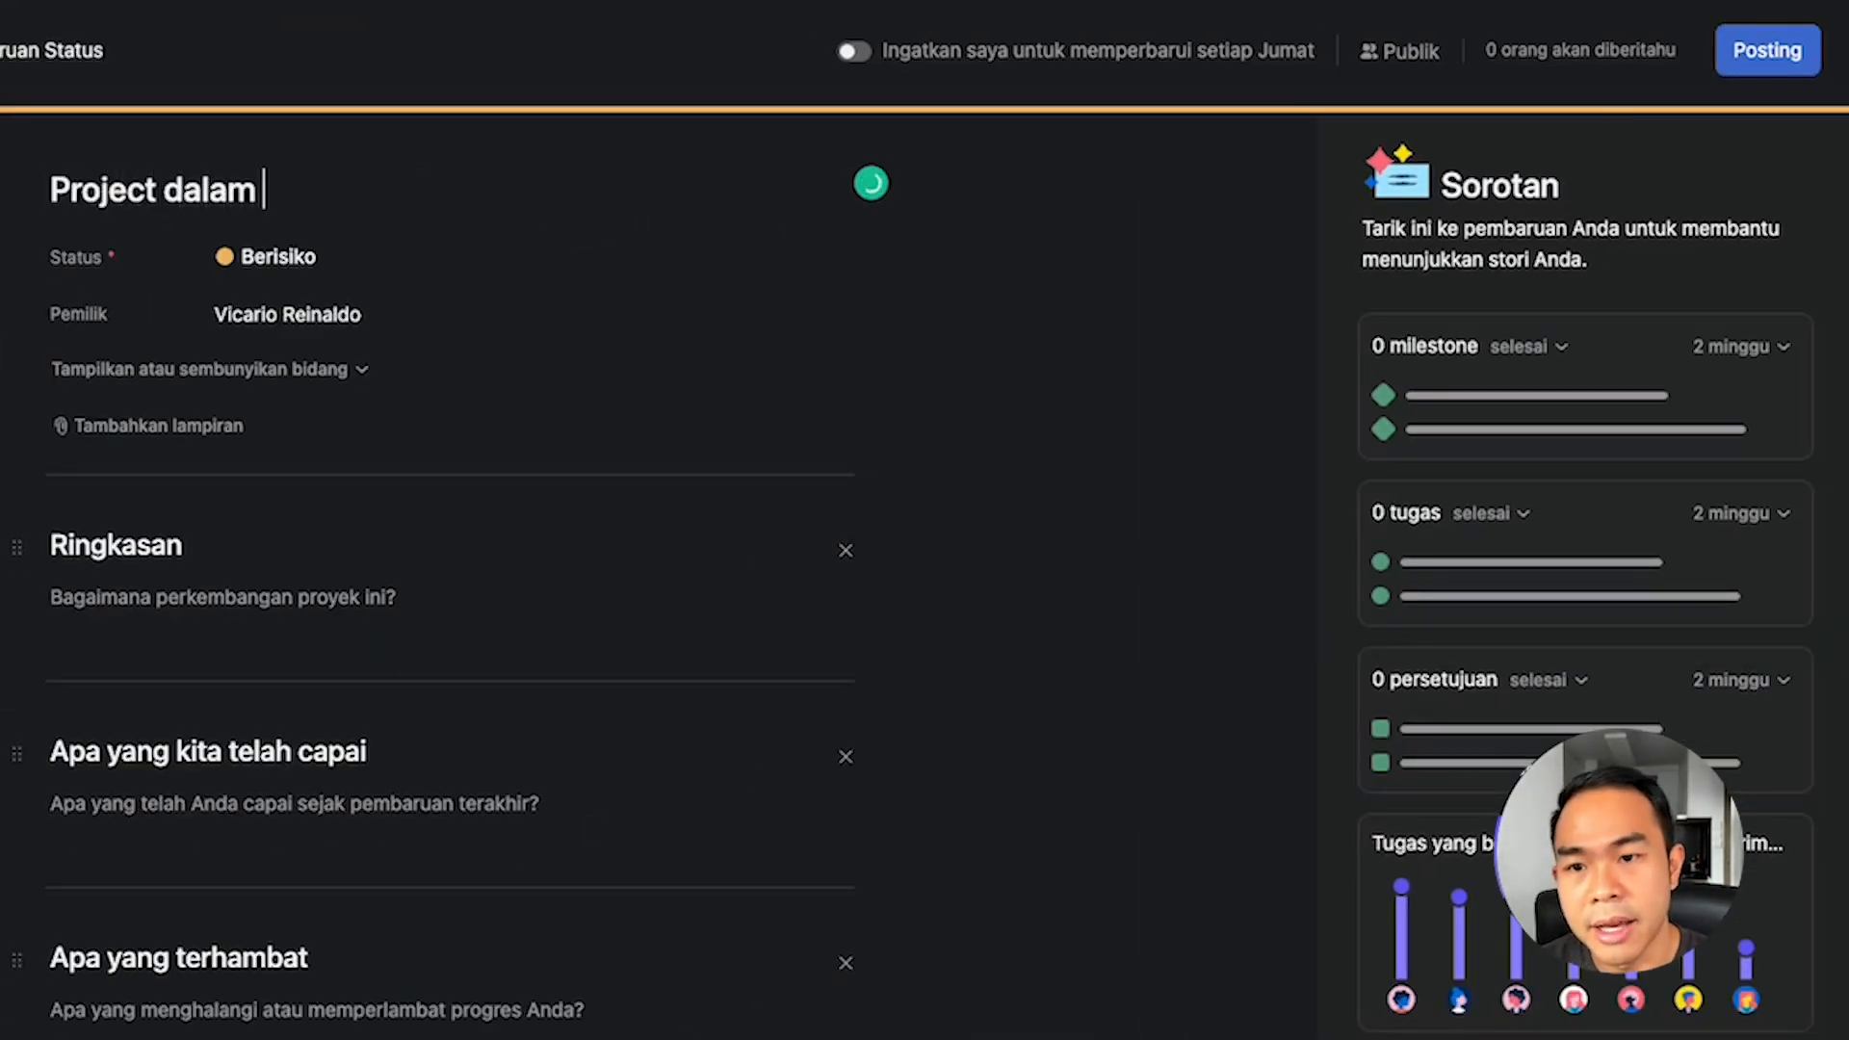
type("resiko")
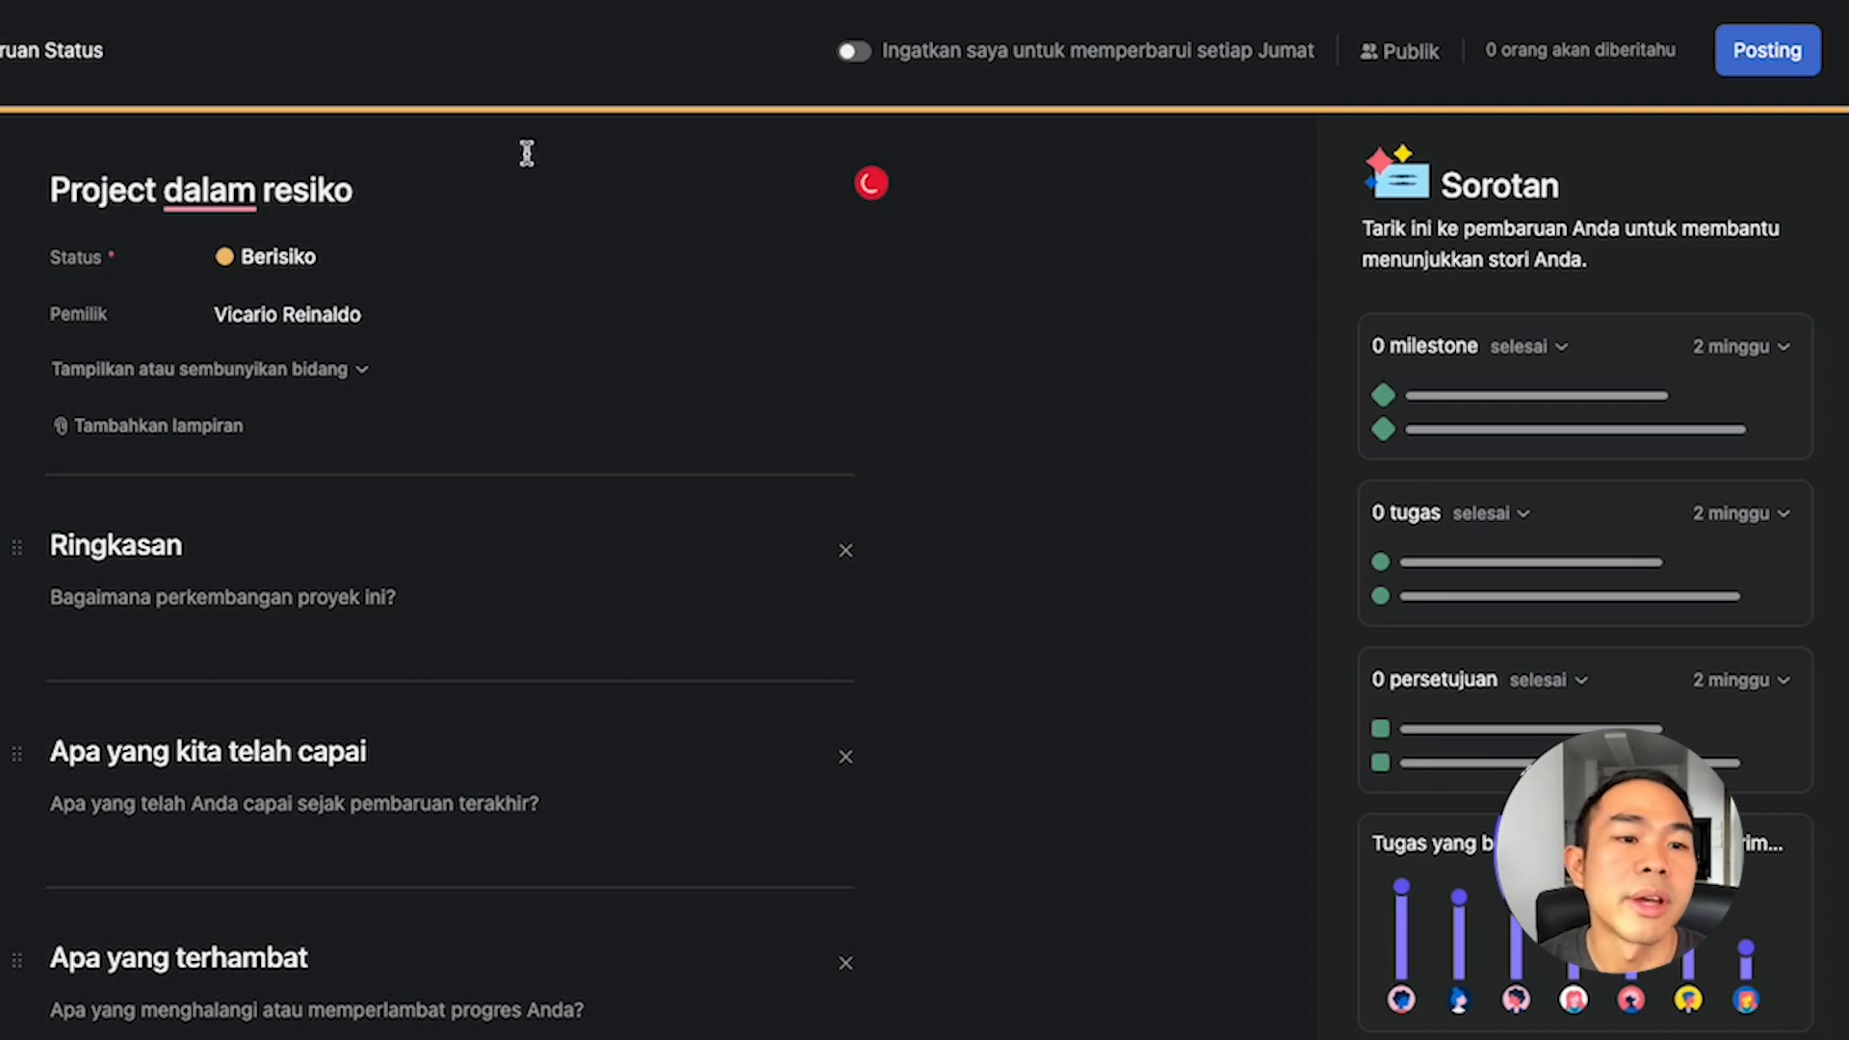
left_click(1750, 55)
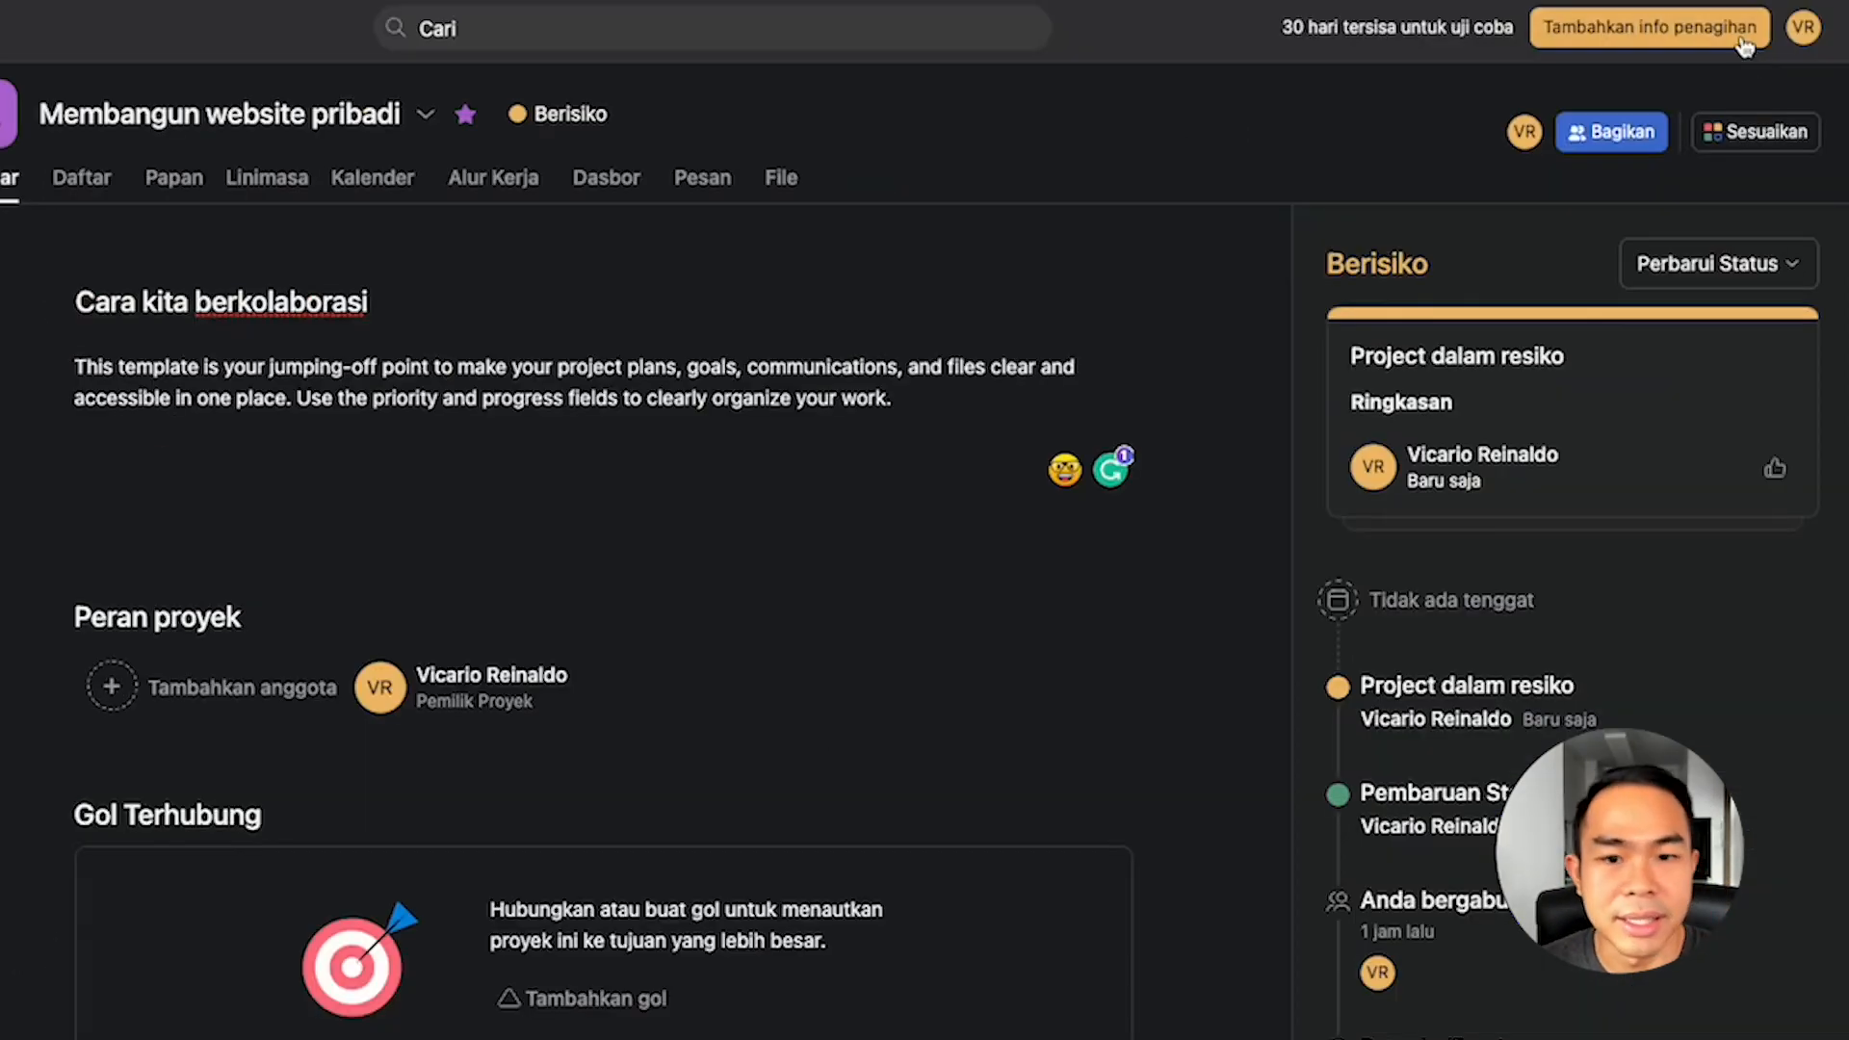
Compare the Berisiko and Sesuai rencana updates in the status history and close it.
left_click(1667, 371)
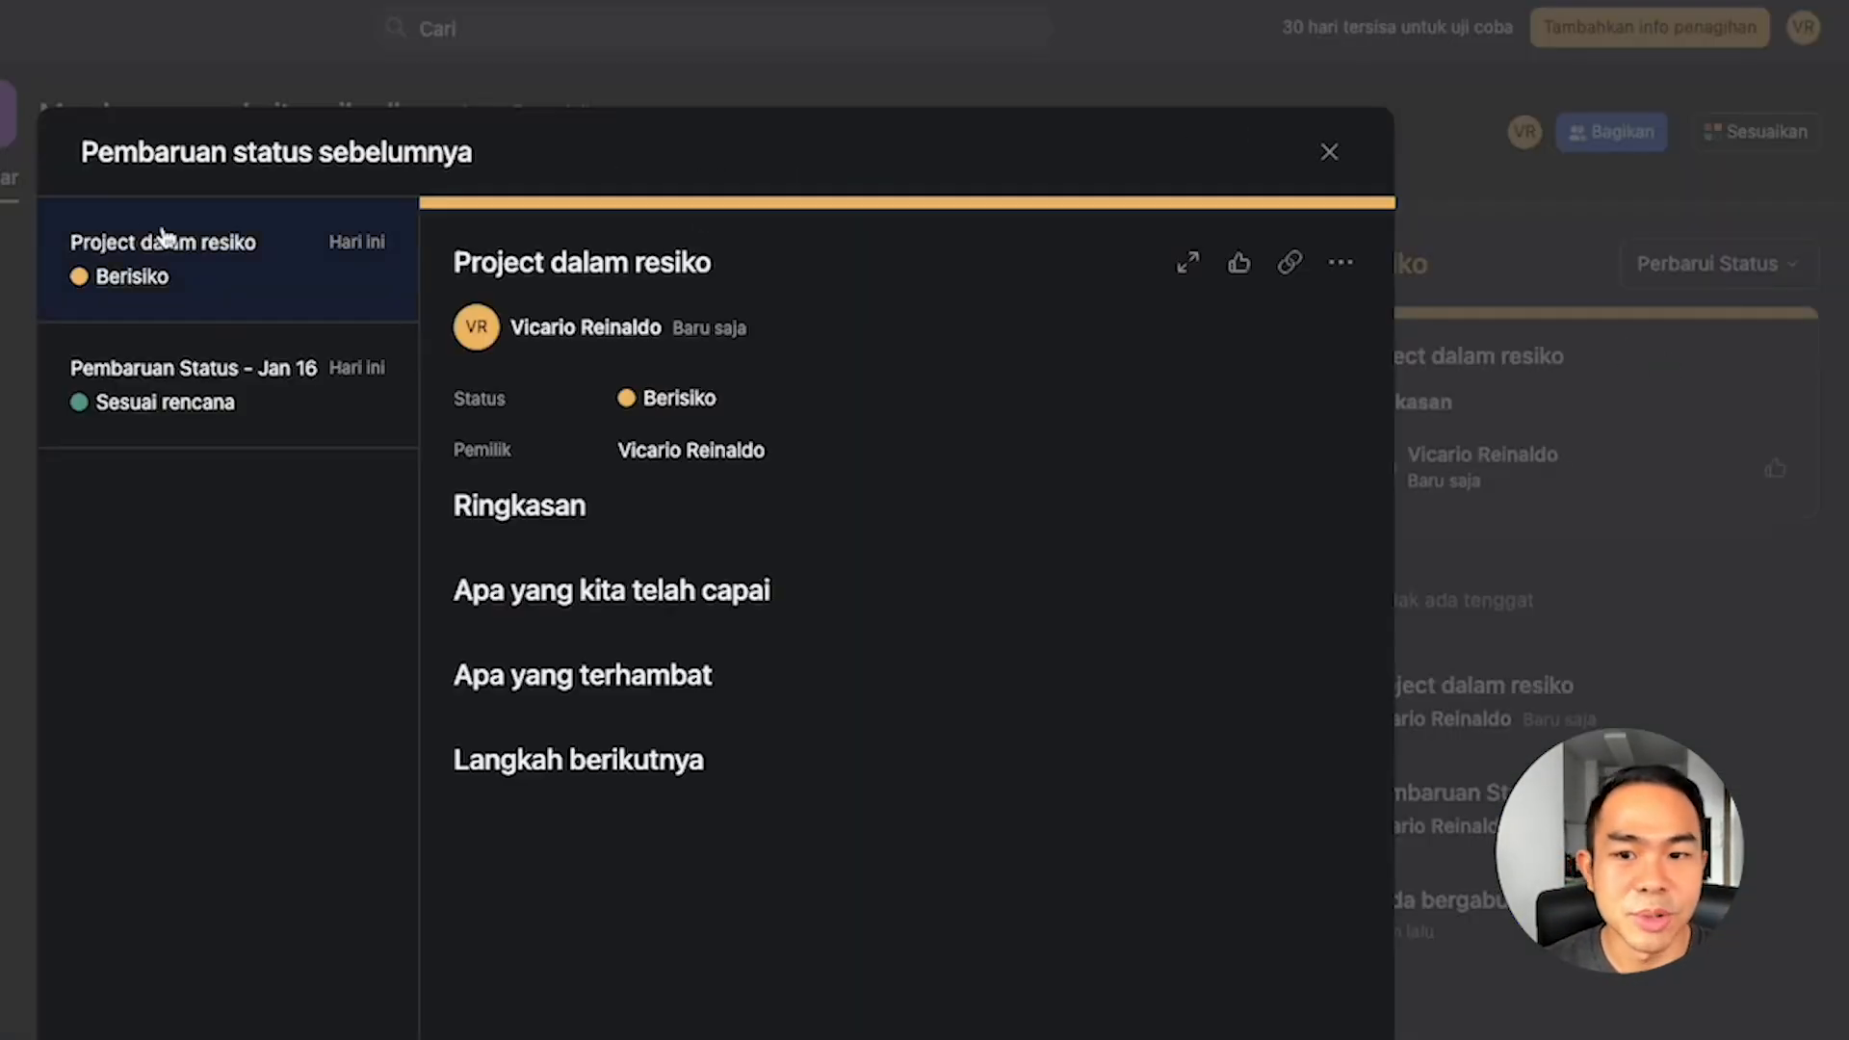
left_click(214, 404)
left_click(241, 265)
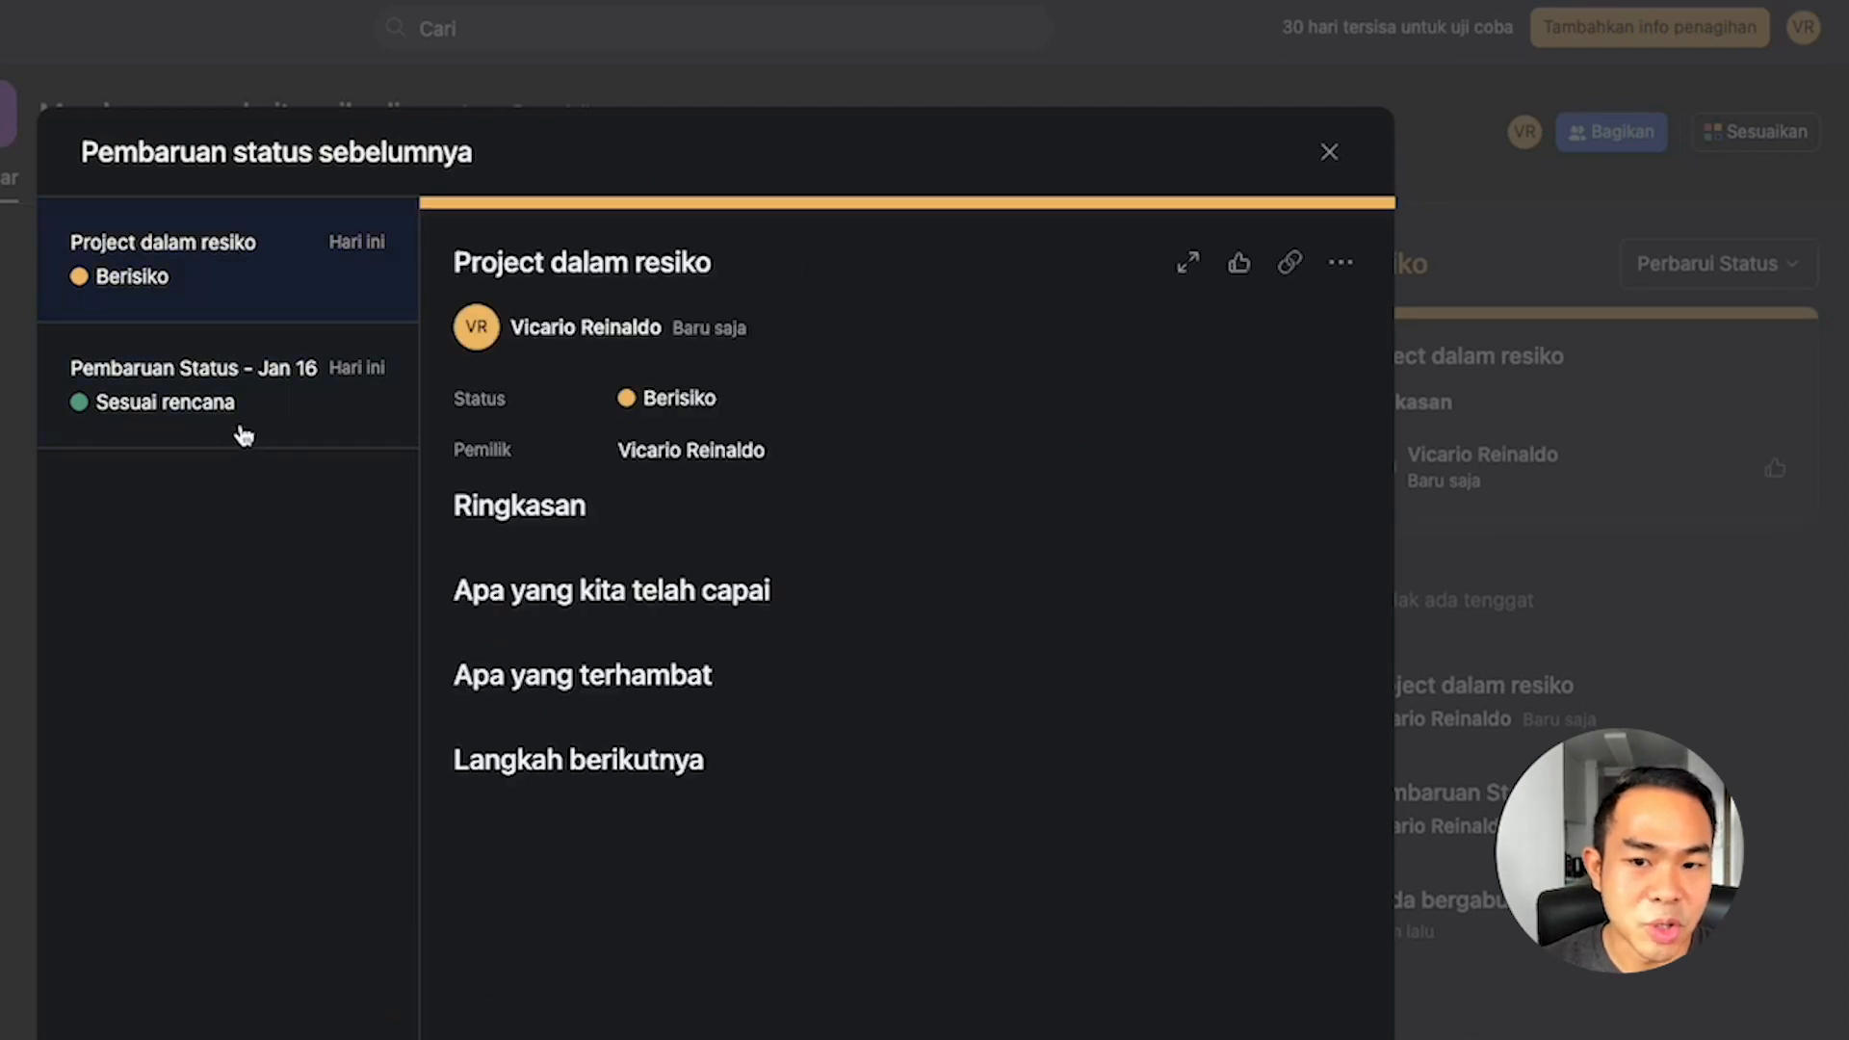
left_click(240, 429)
left_click(214, 301)
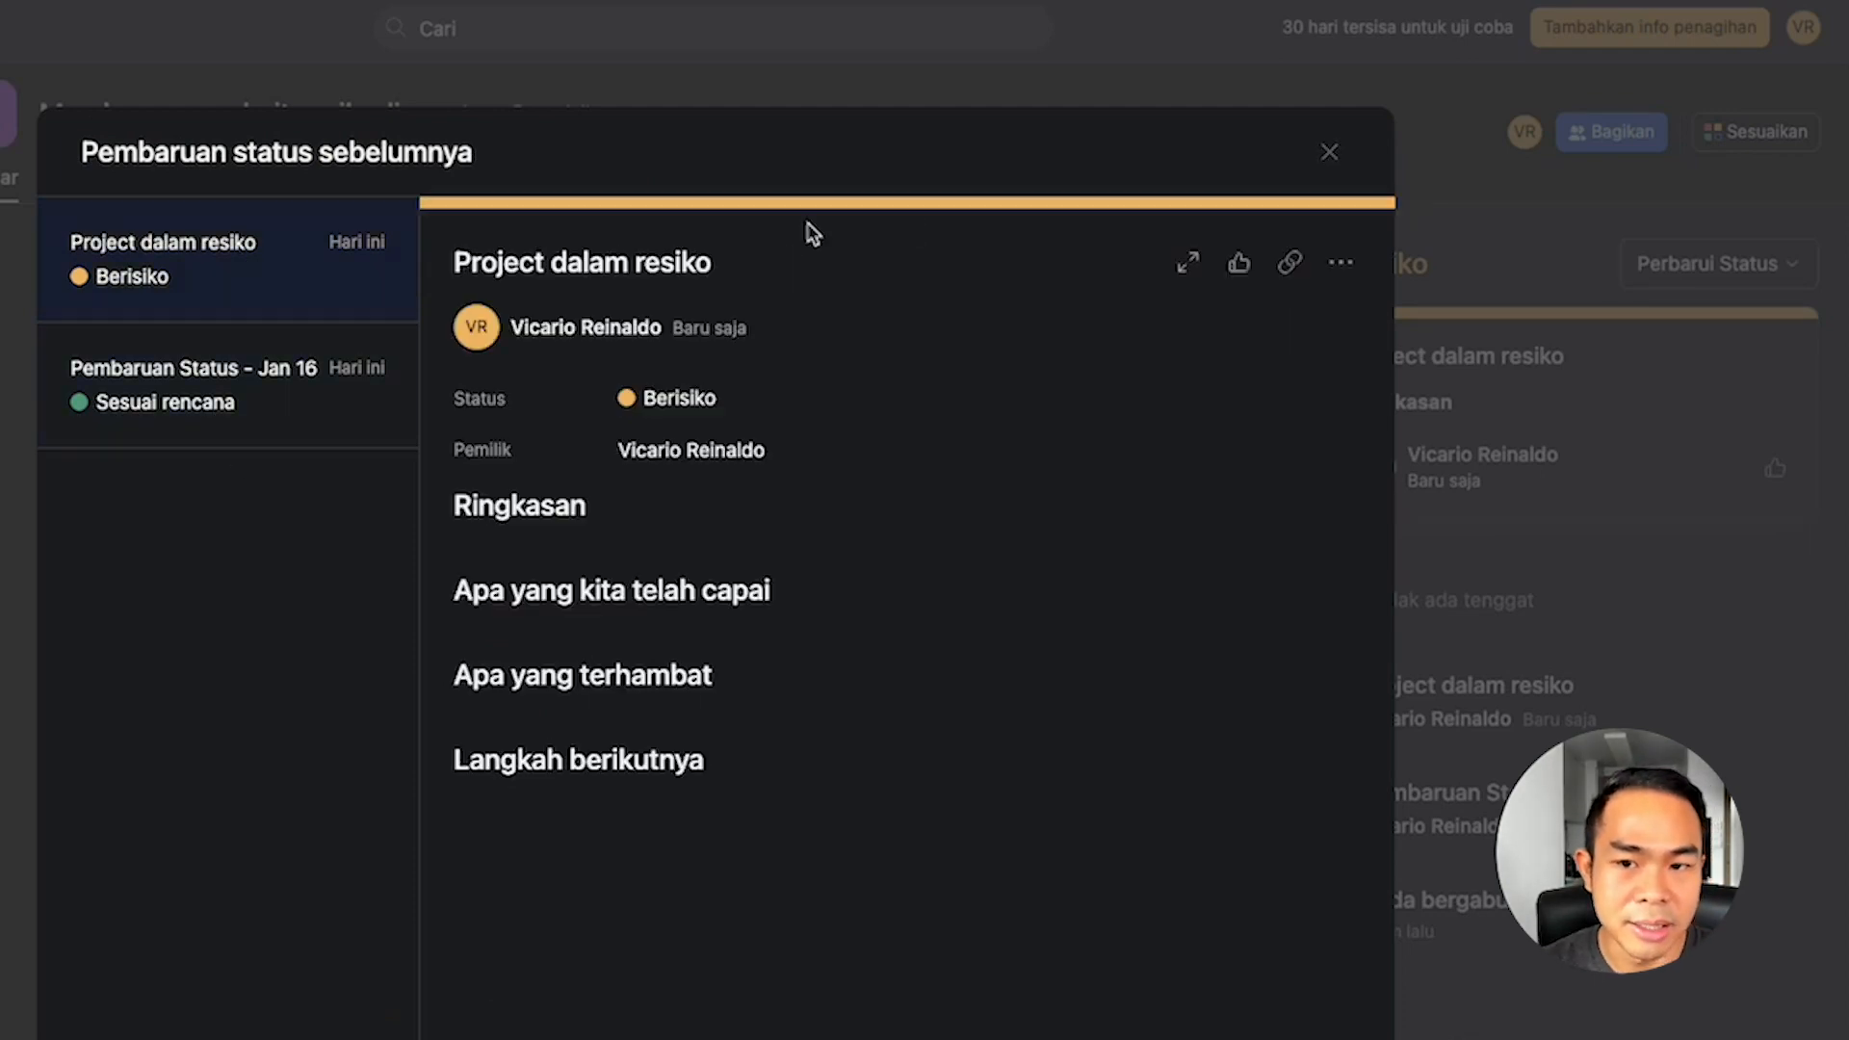
left_click(1329, 152)
View the project's tasks as a list, as a board and on the timeline.
left_click(82, 178)
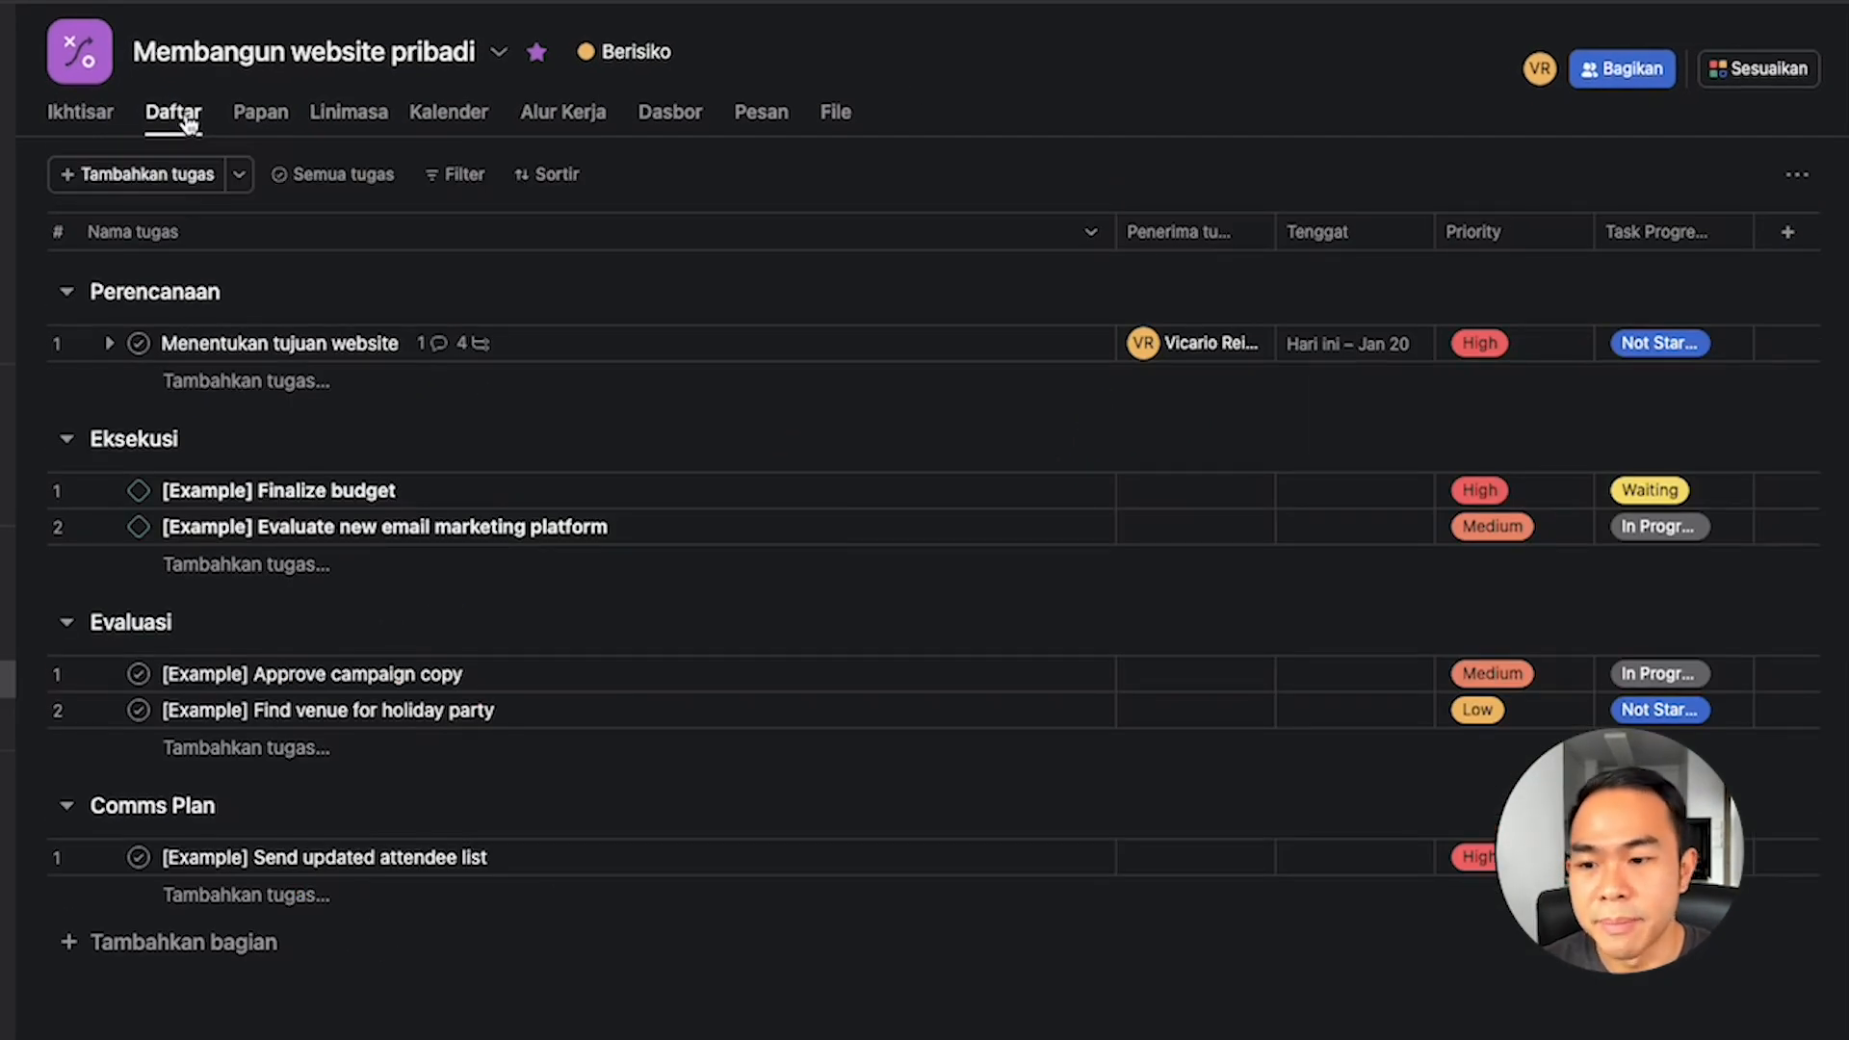
left_click(270, 116)
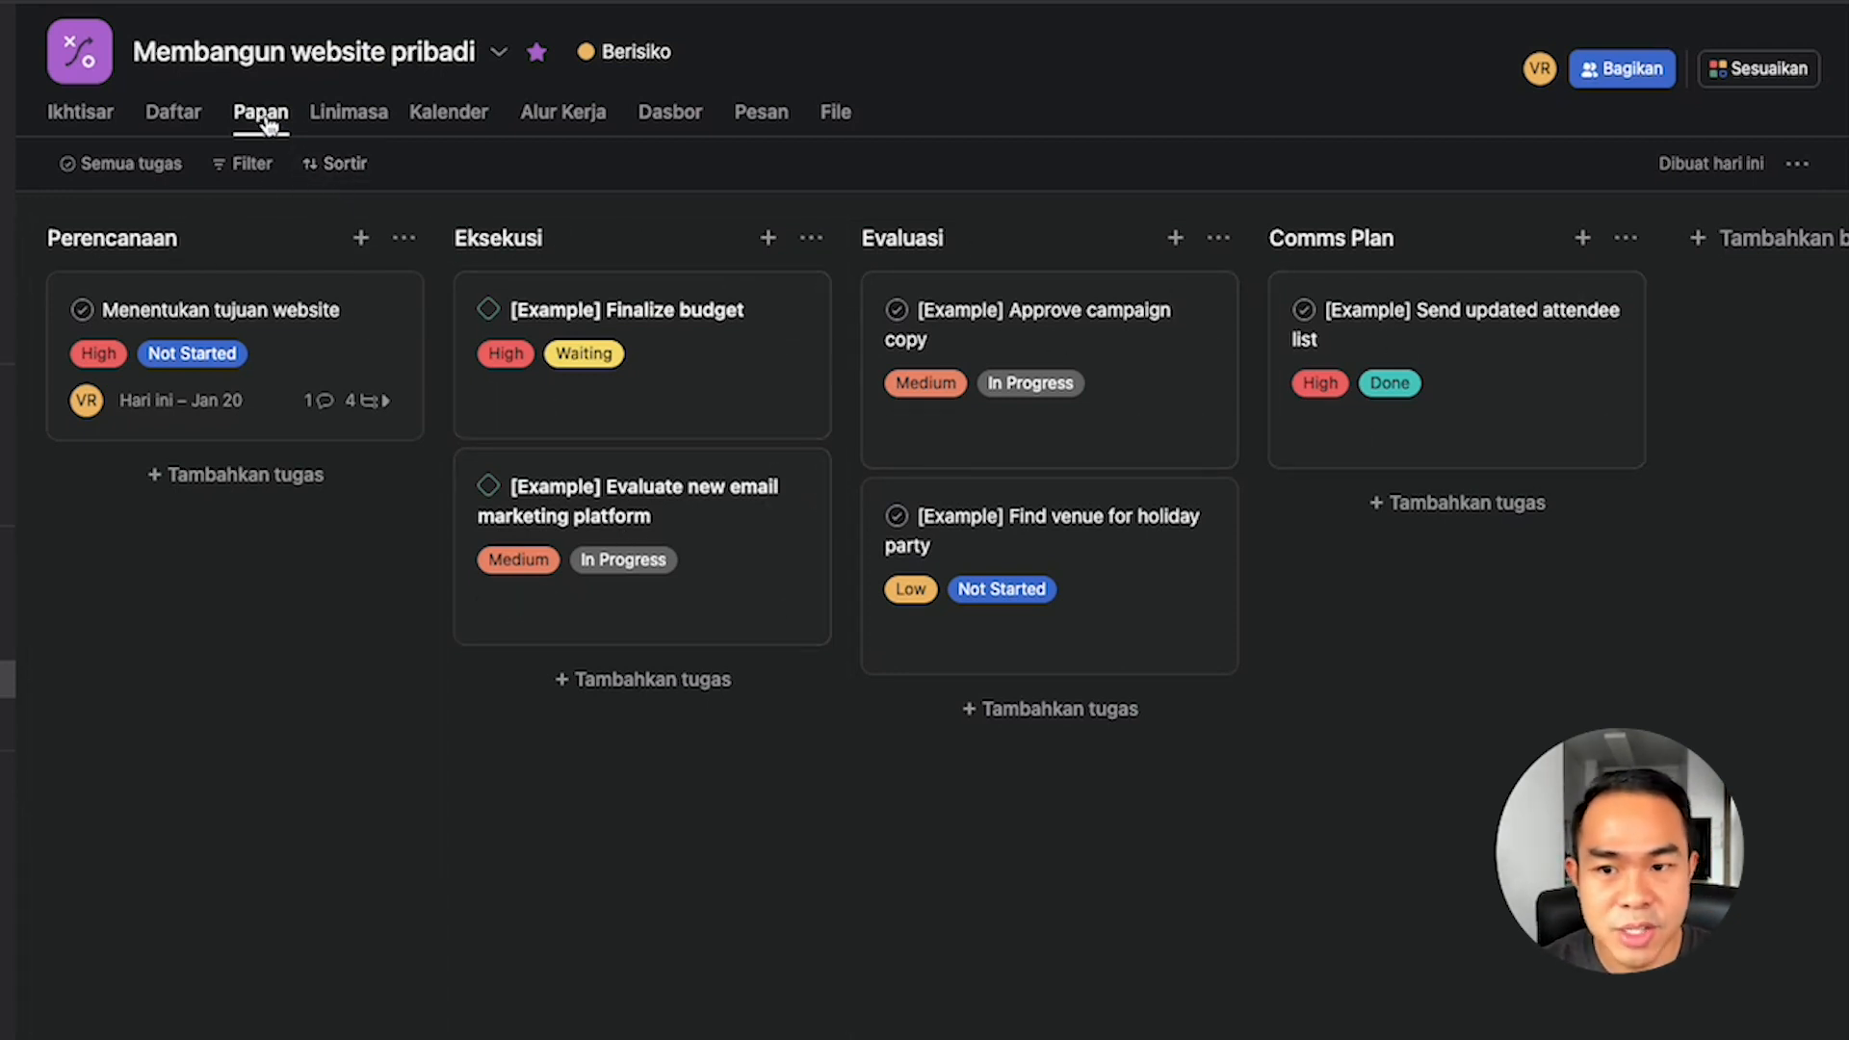
left_click(375, 132)
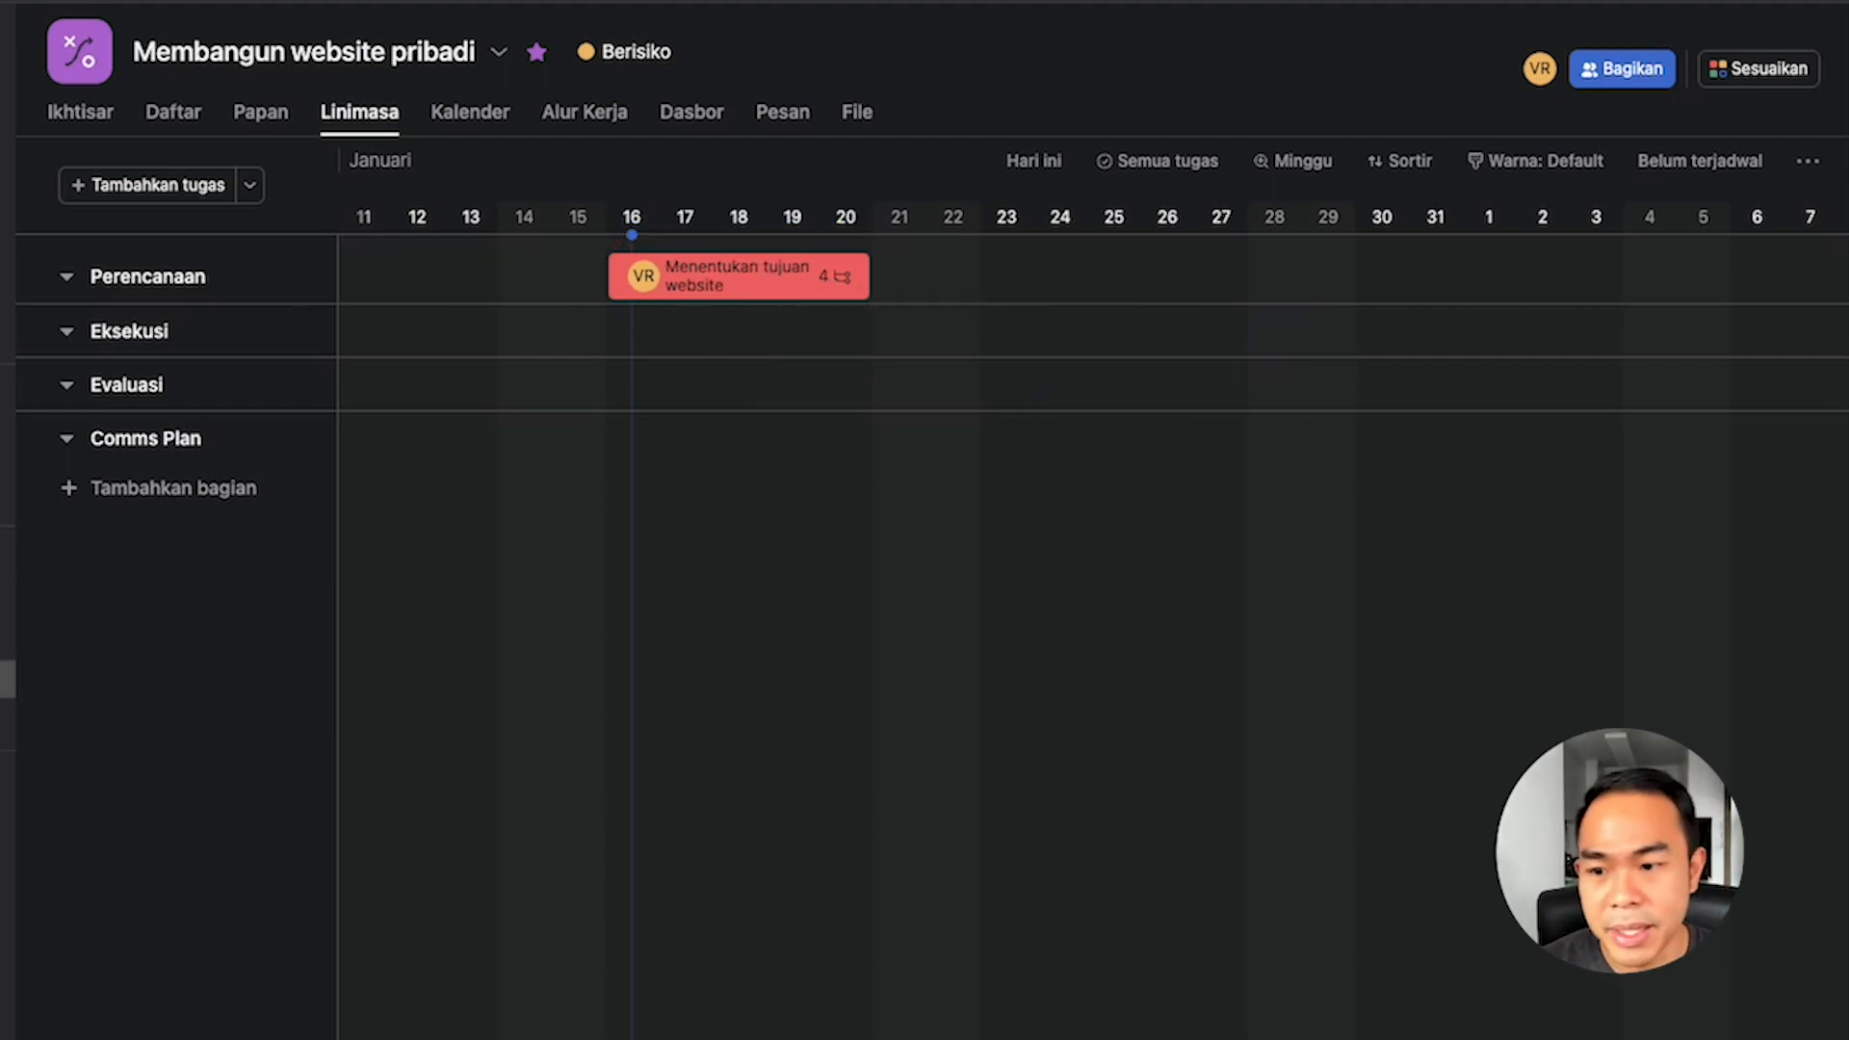
Add a task named "Menentukan email domain" below "Menentukan tujuan website" in the Perencanaan section of the task list.
left_click(186, 117)
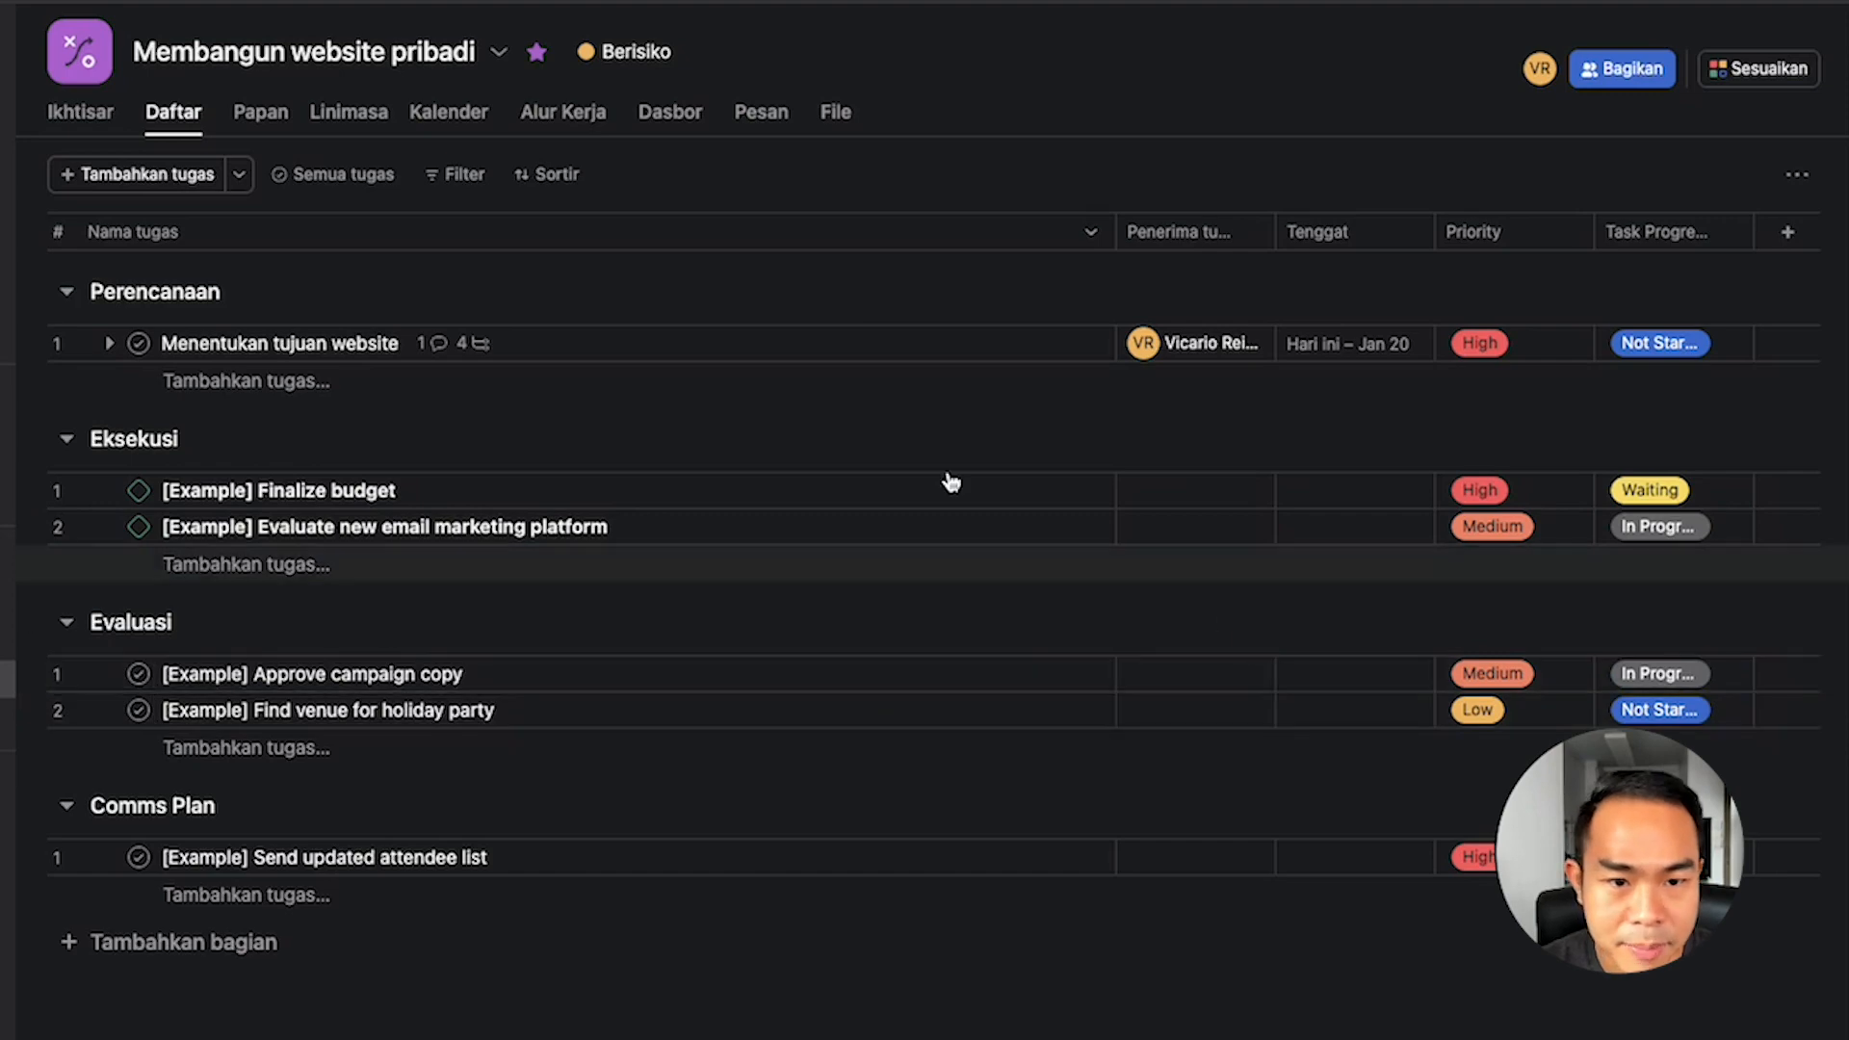
left_click(399, 343)
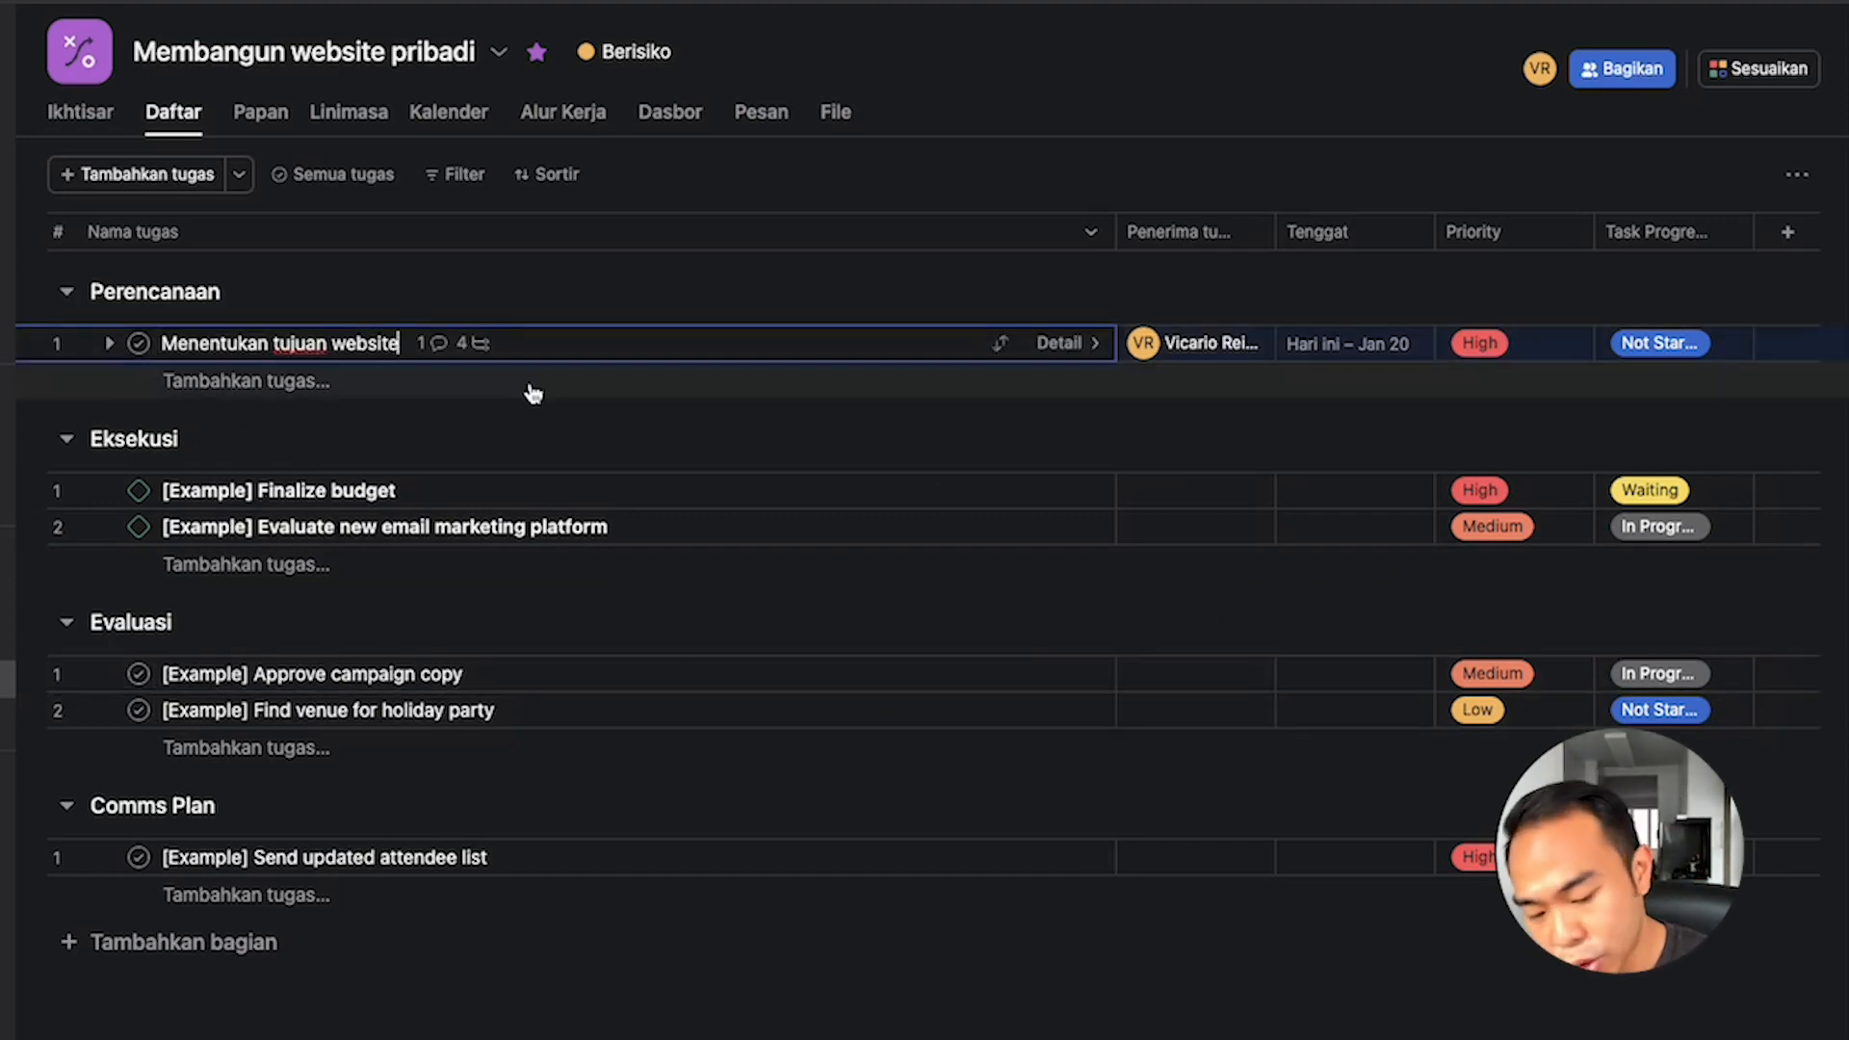
key("Return")
type("Me")
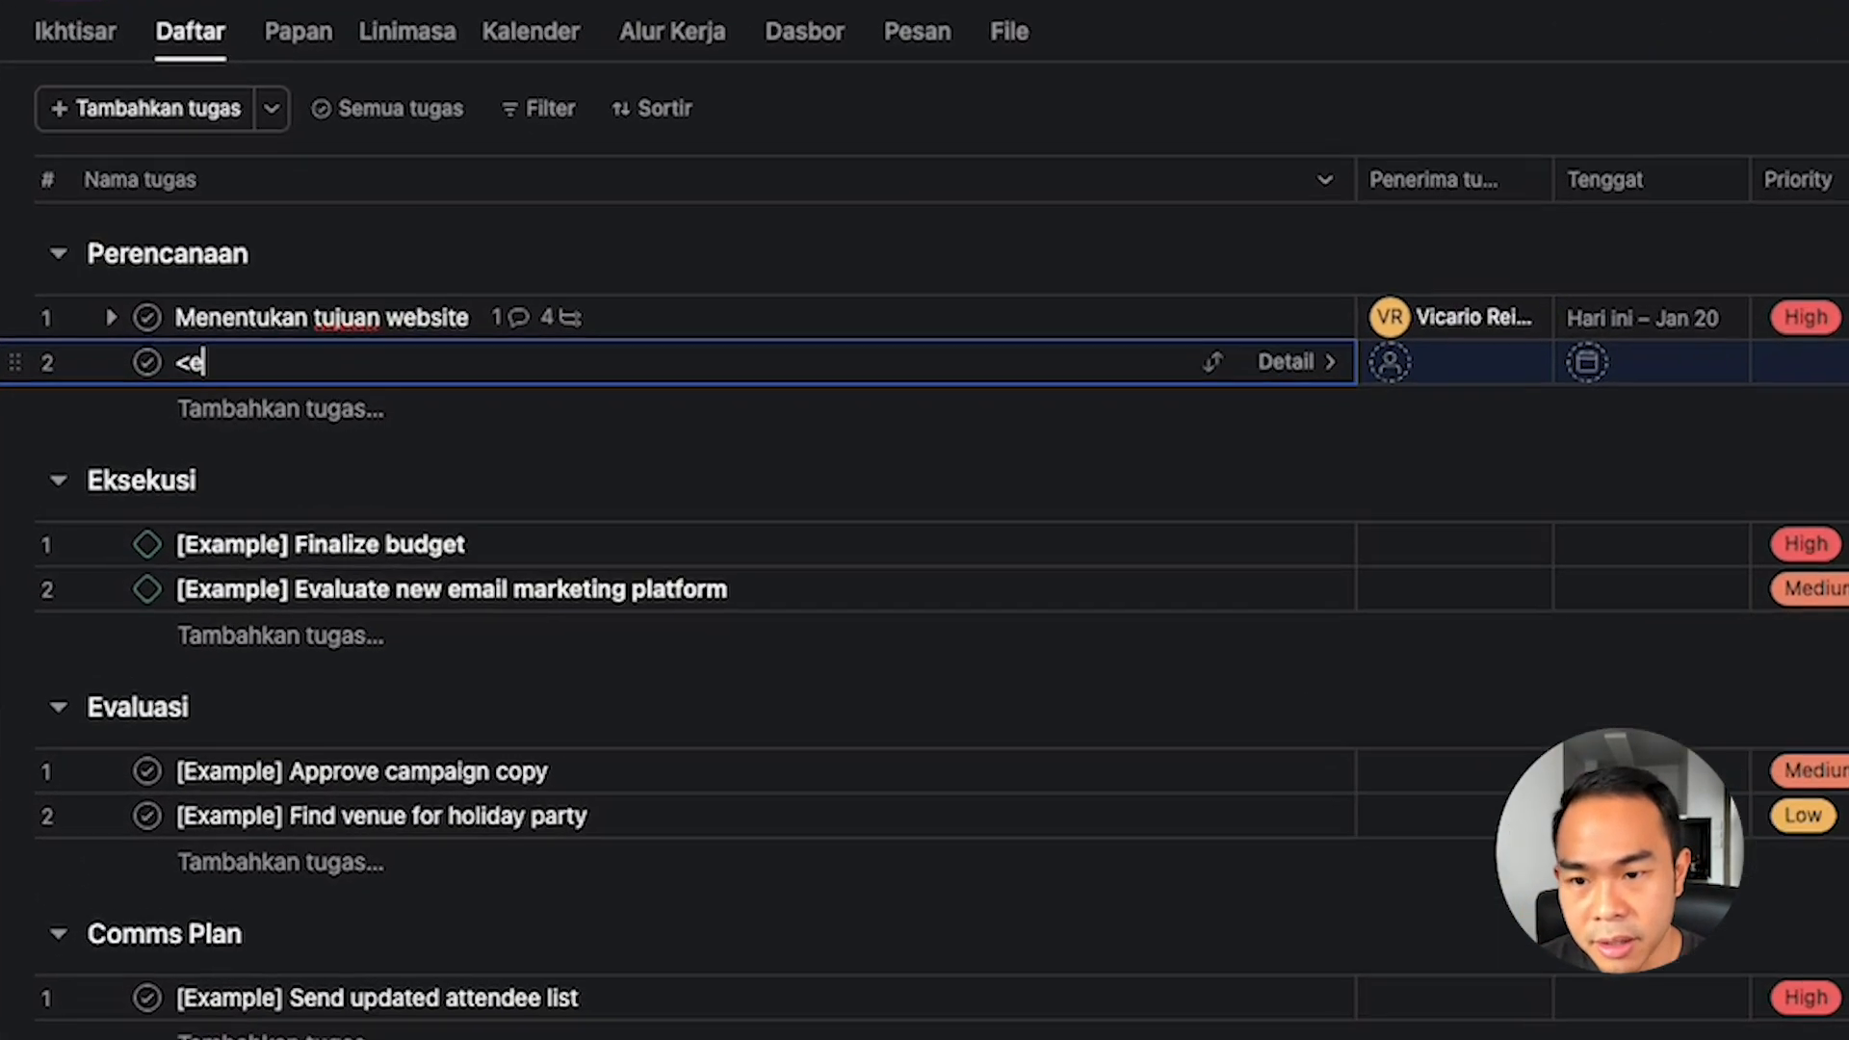
key("BackSpace")
key("BackSpace")
type("Menentukan email doa")
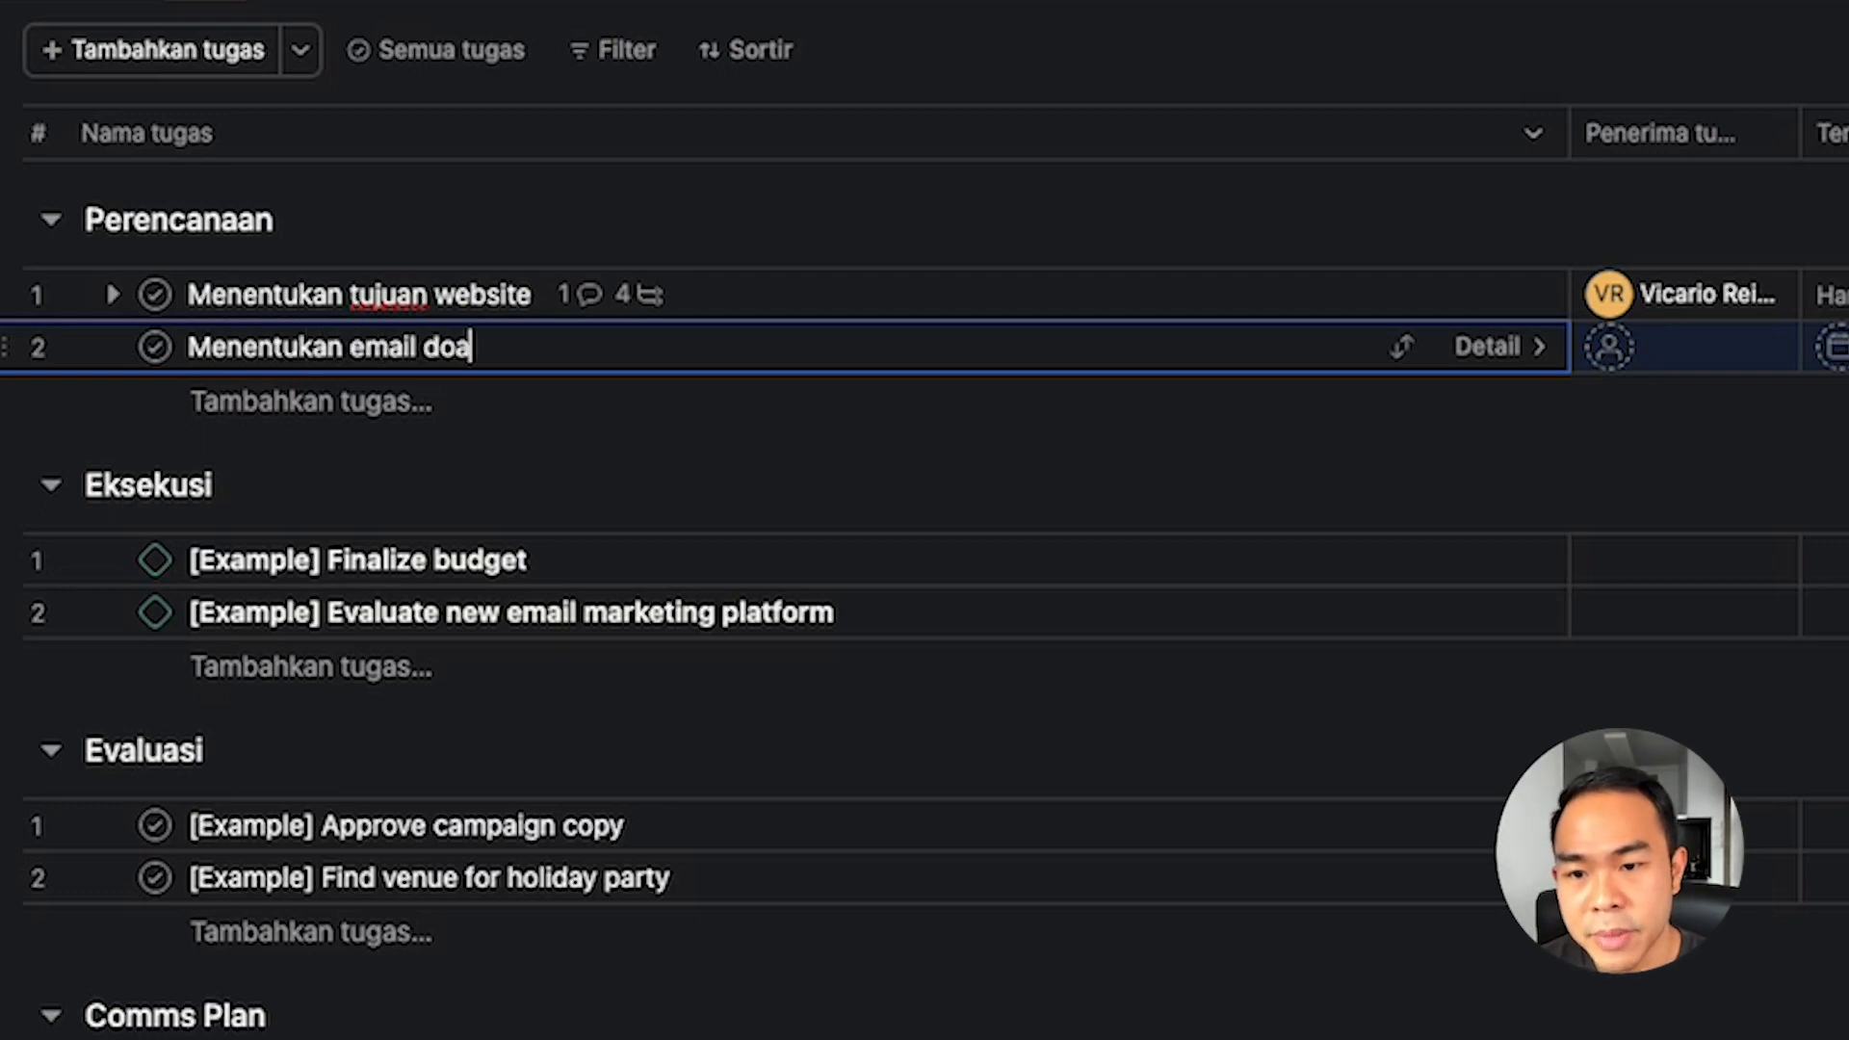
key("BackSpace")
type("main")
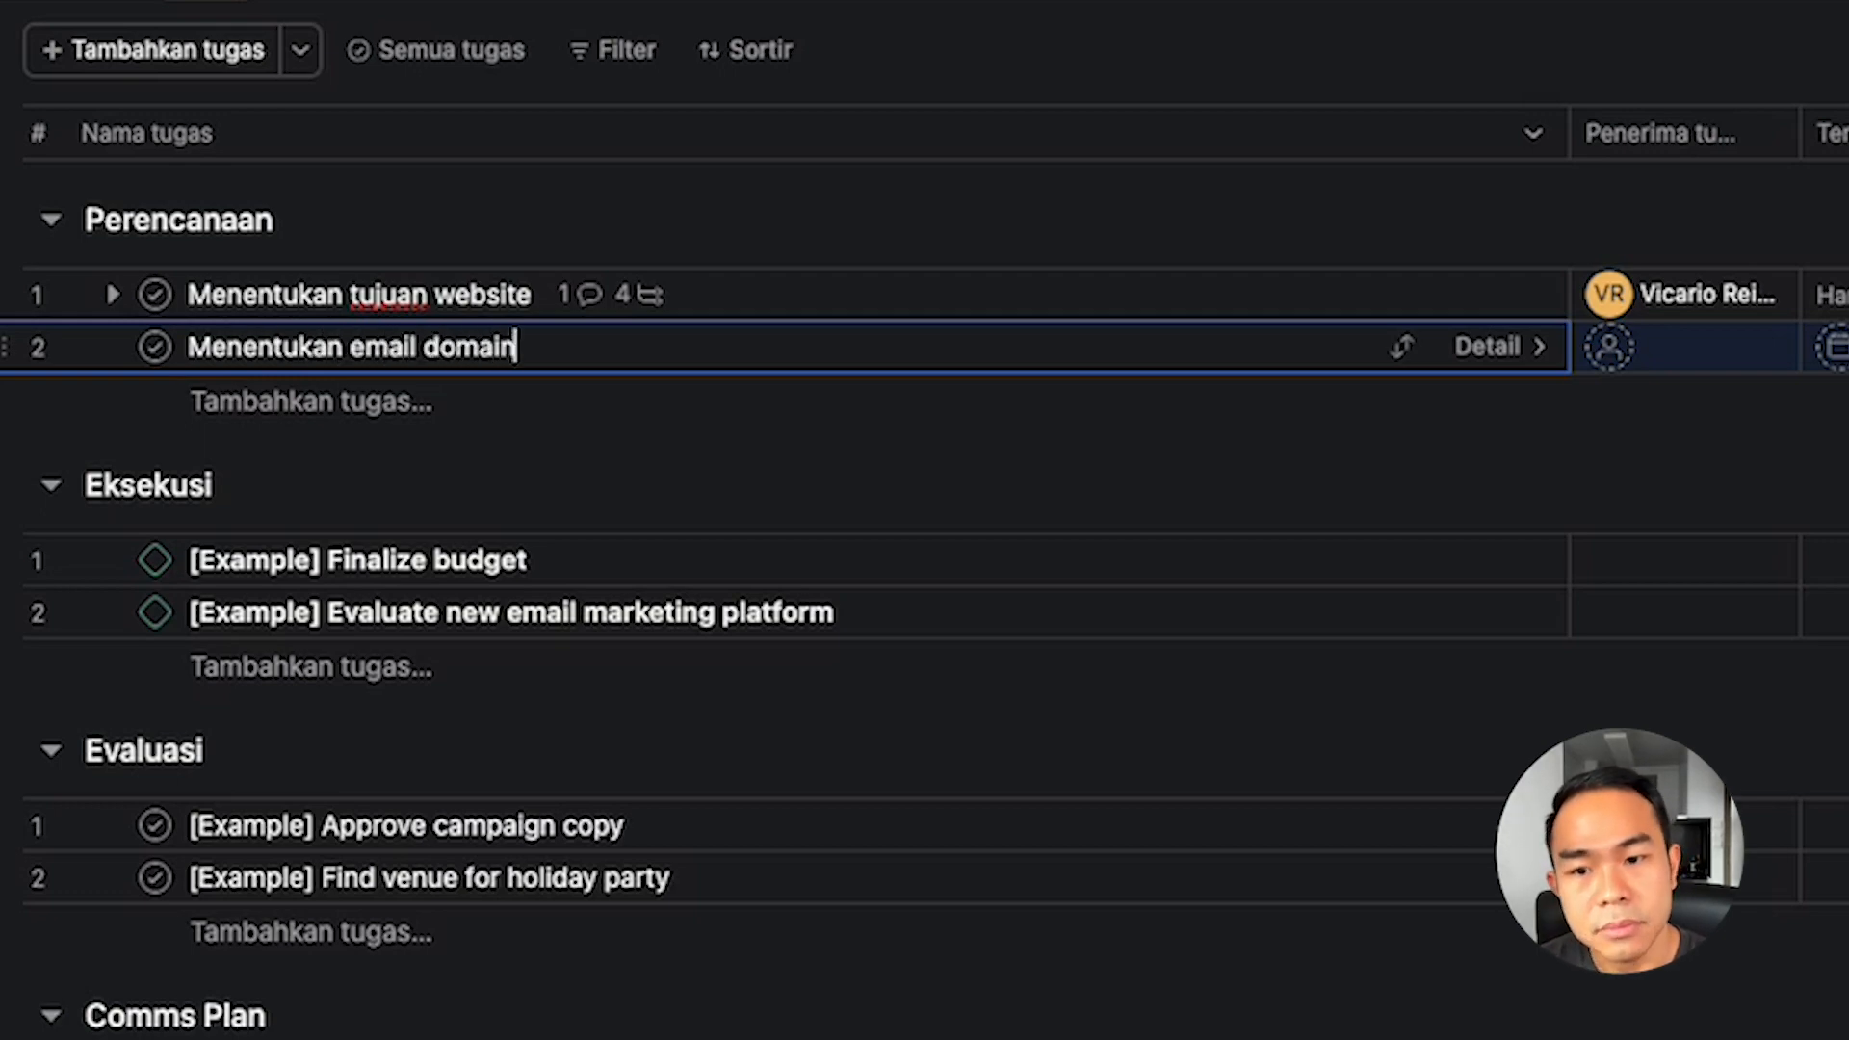
Assign the "Menentukan email domain" task to the second suggested teammate and set its due date to 01/27/23.
left_click(1610, 348)
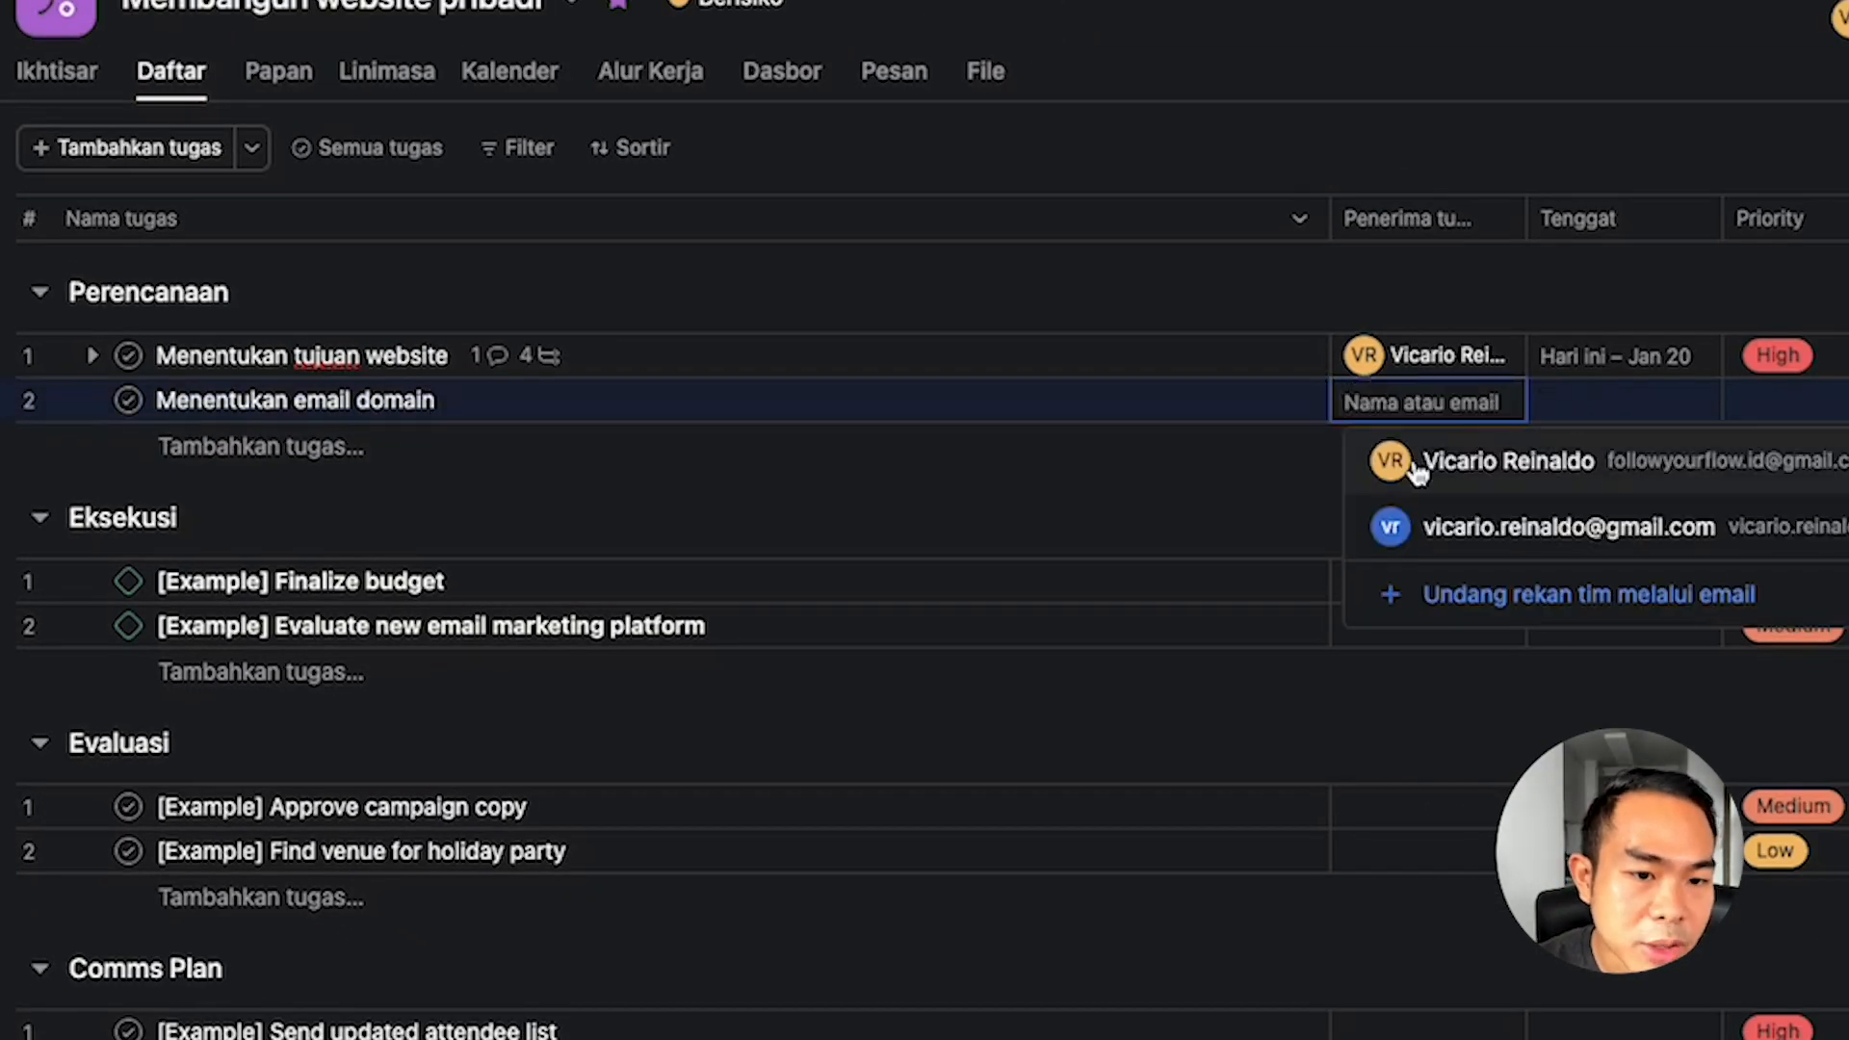
left_click(1693, 427)
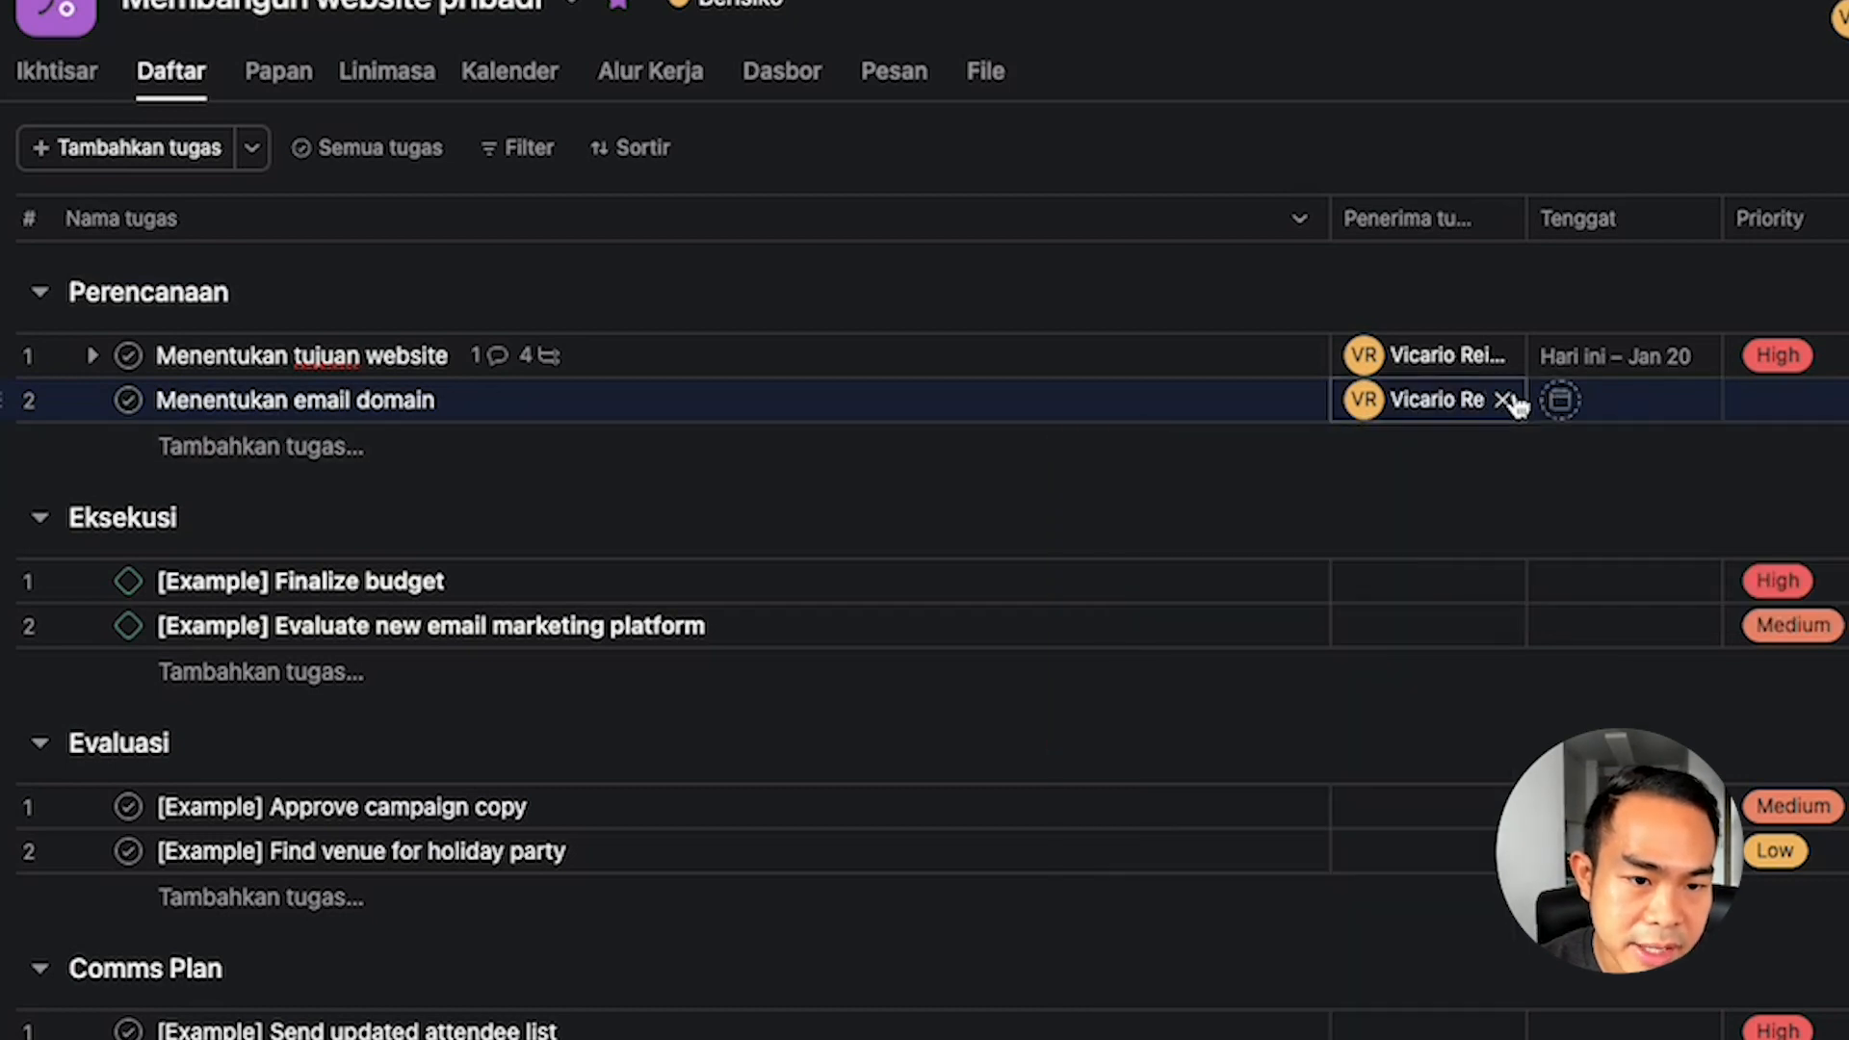
left_click(1504, 401)
left_click(1401, 422)
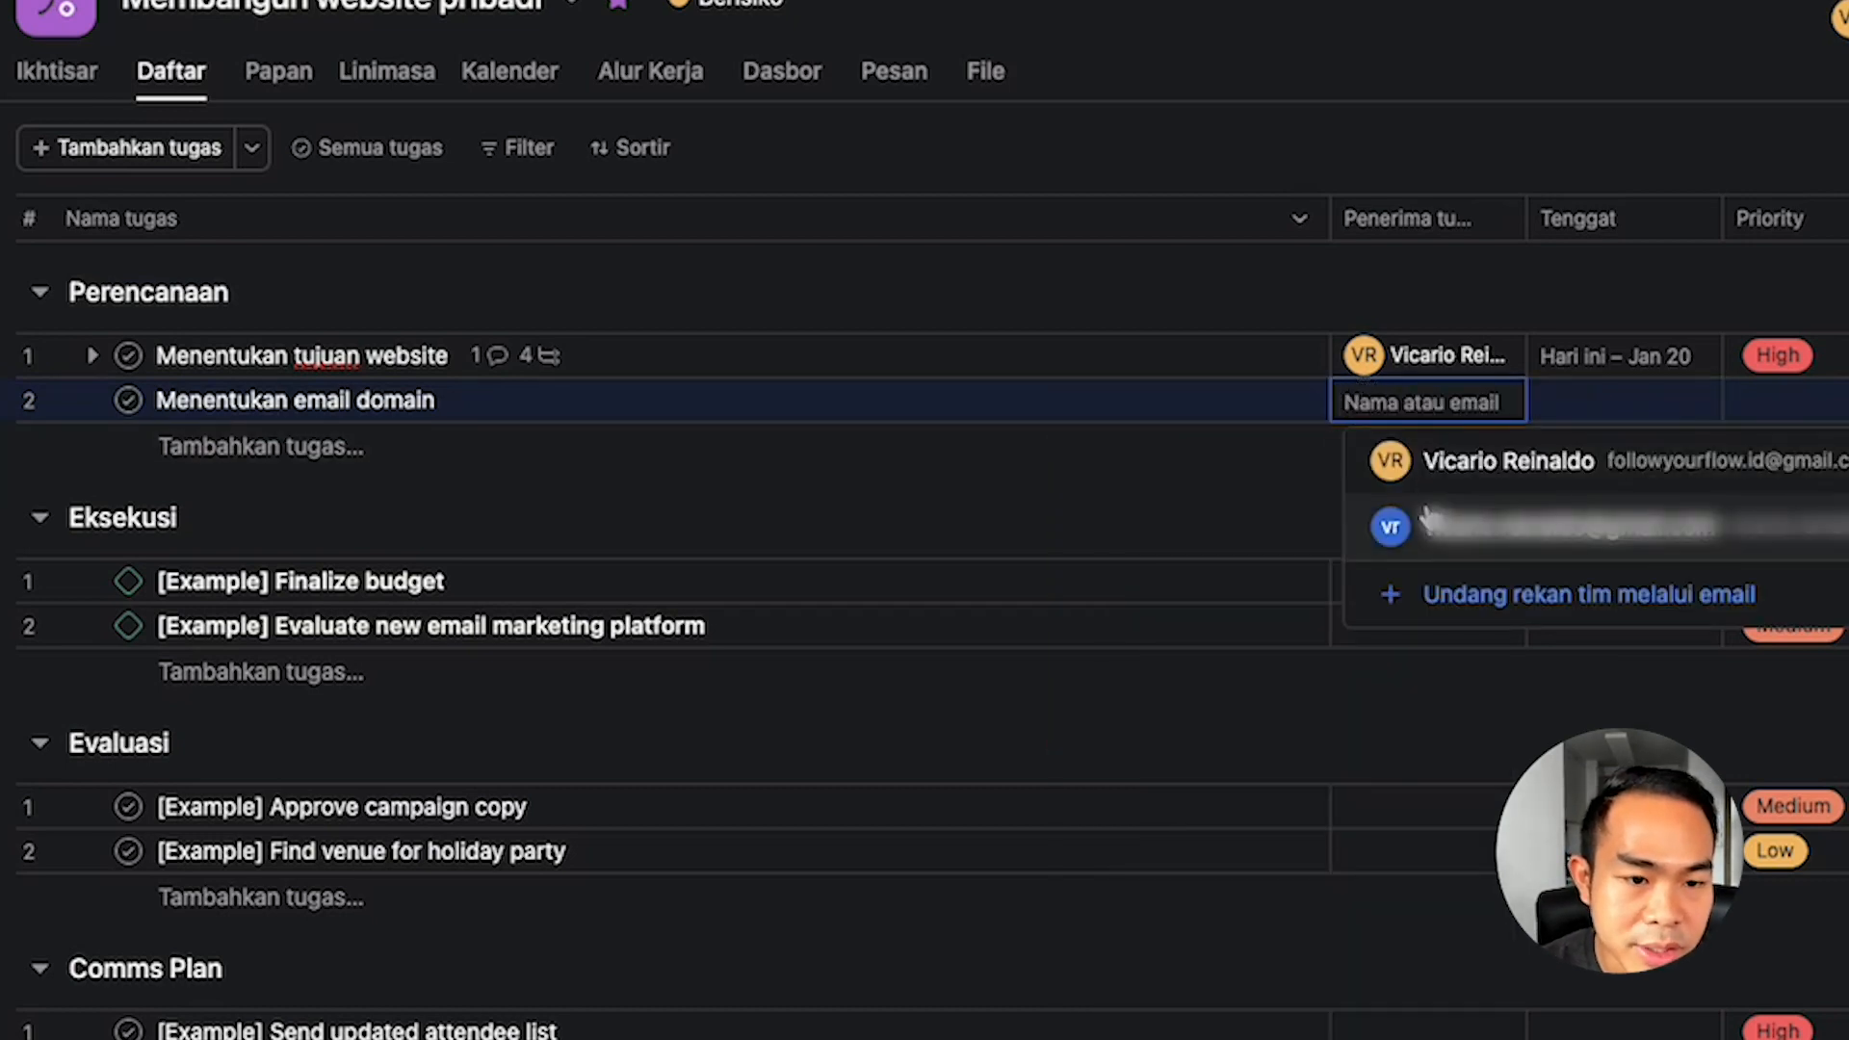
left_click(1424, 525)
left_click(1568, 416)
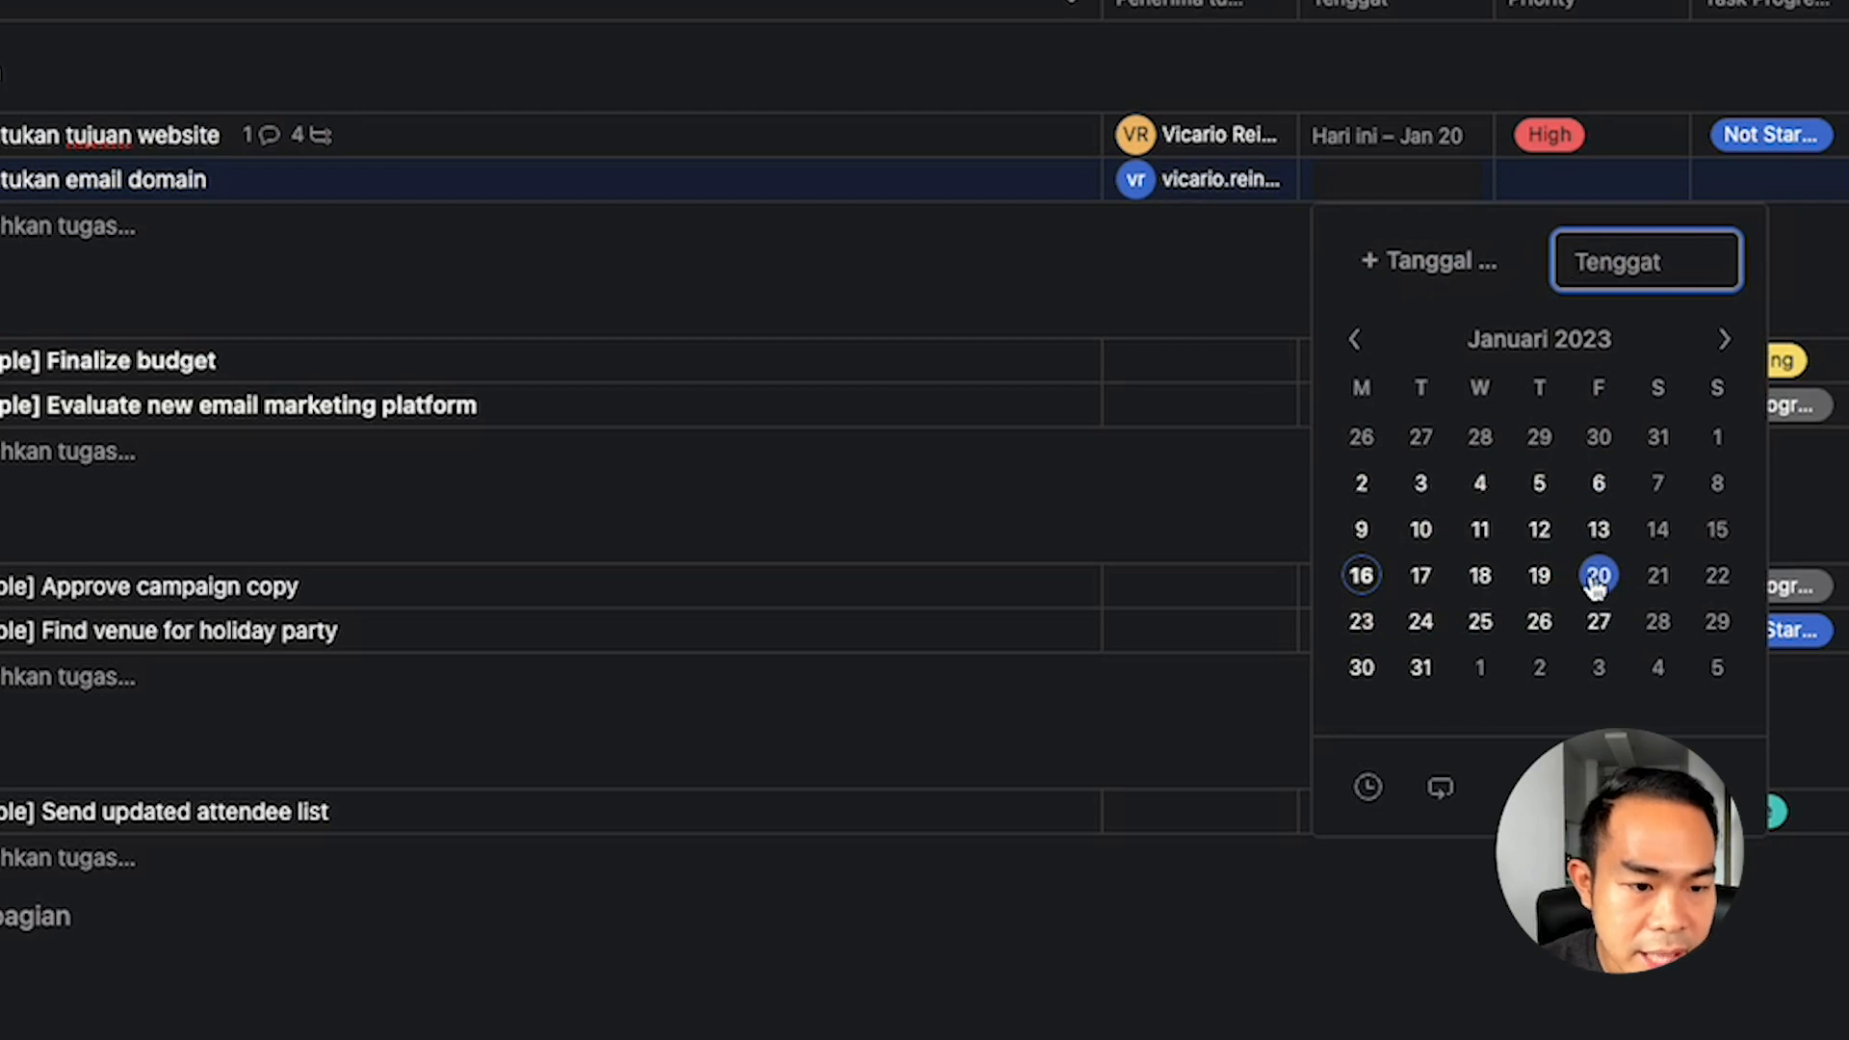
left_click(1597, 621)
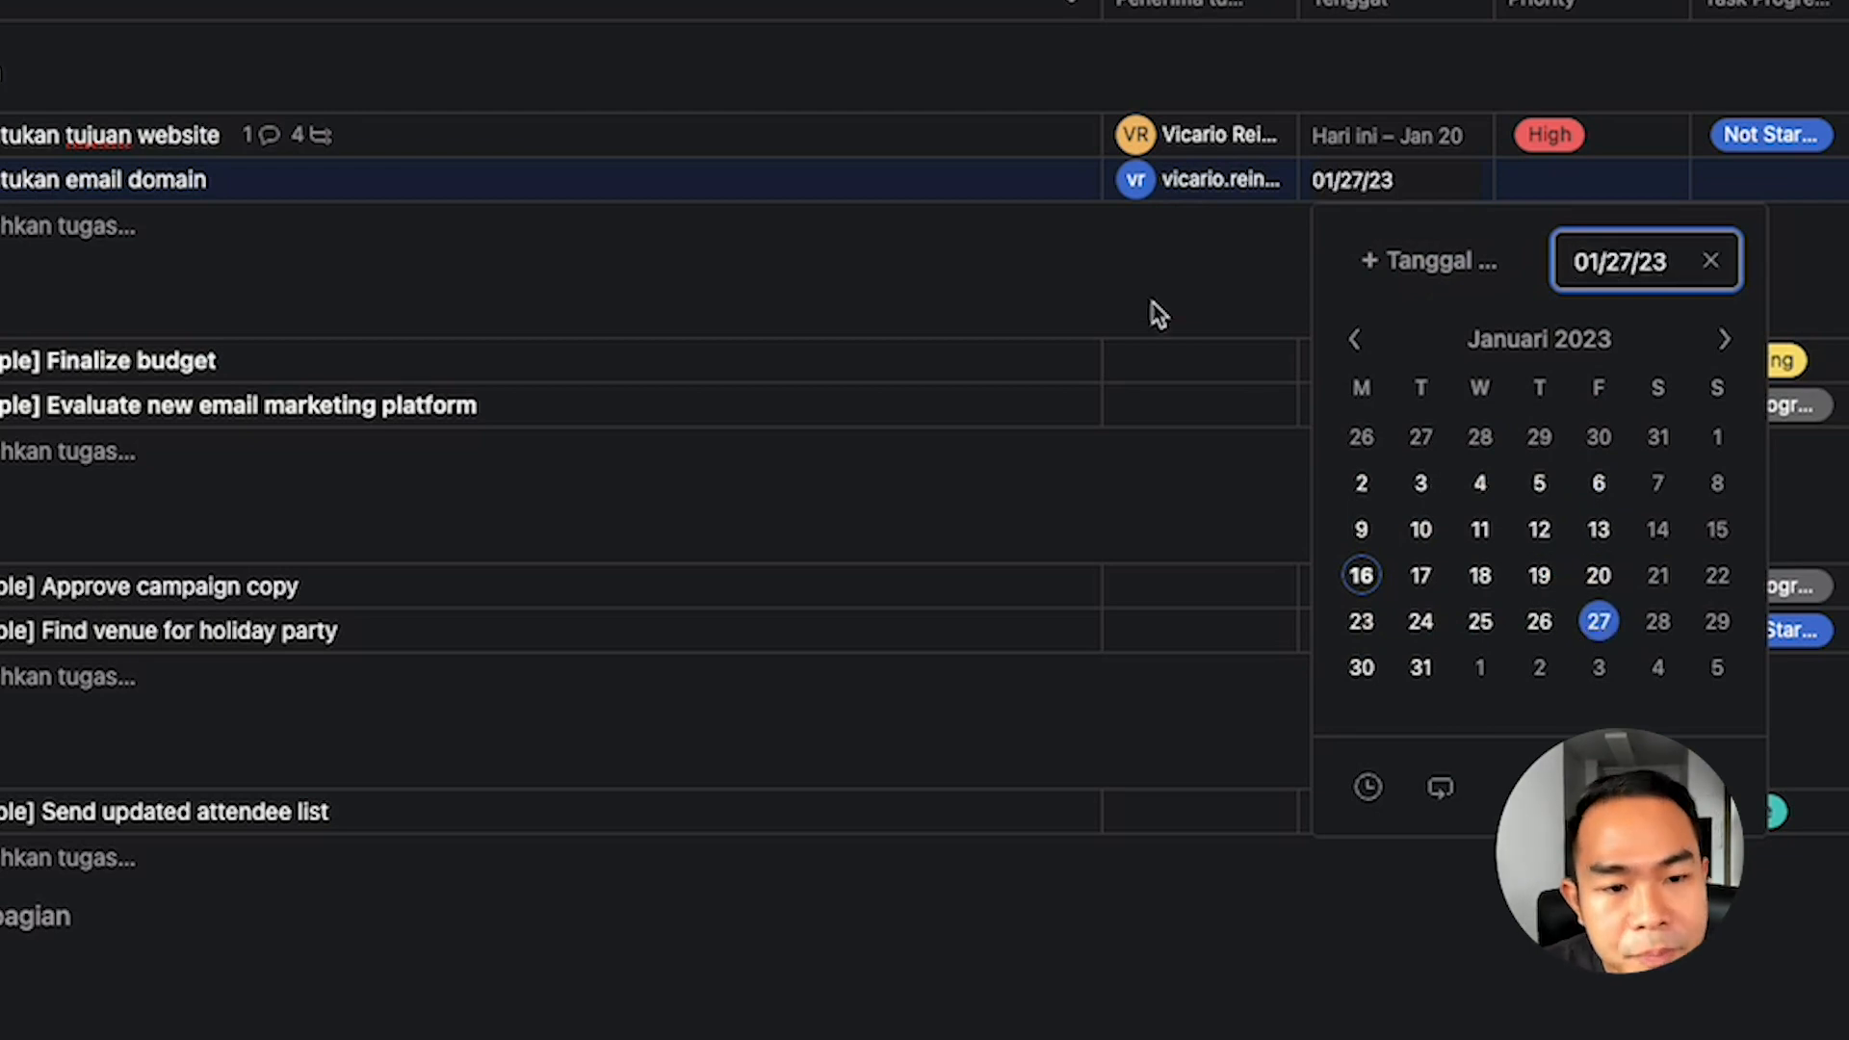
left_click(1153, 303)
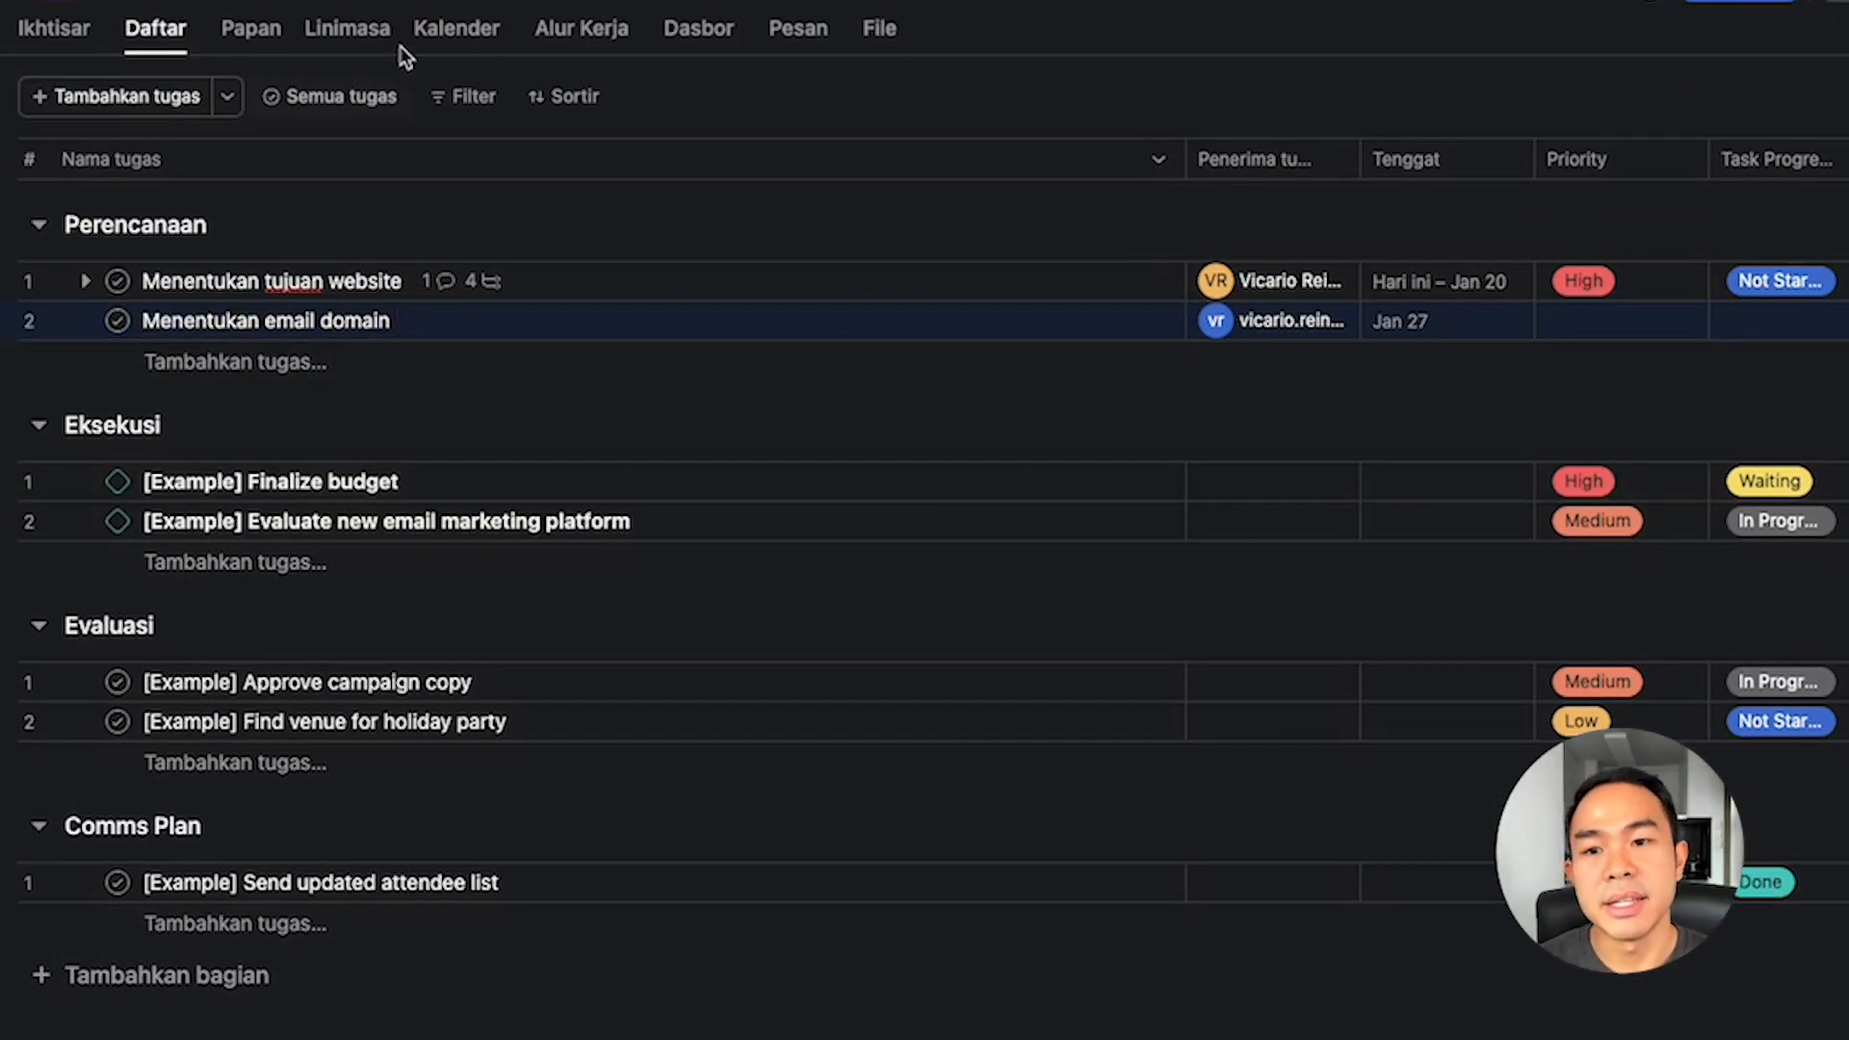
View the project's calendar, check the "Menentukan email domain" task on the timeline and return to the task list.
left_click(480, 45)
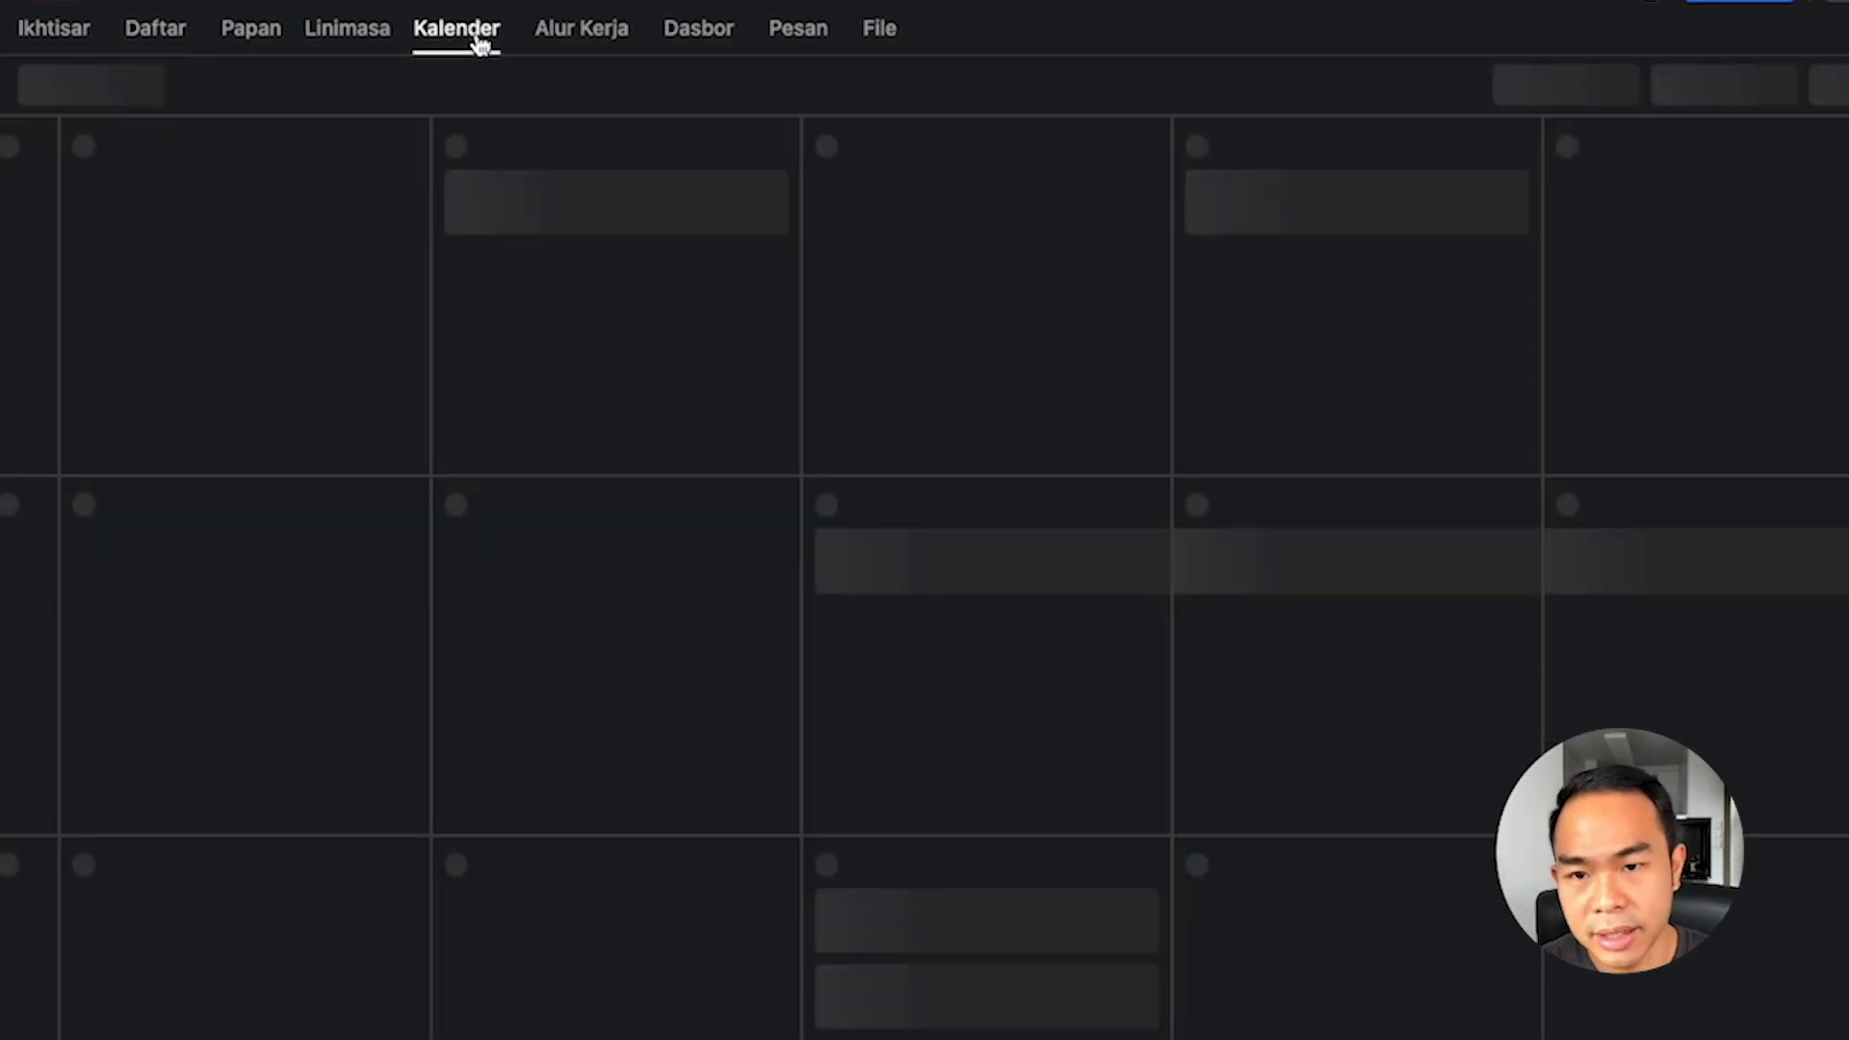
left_click(347, 29)
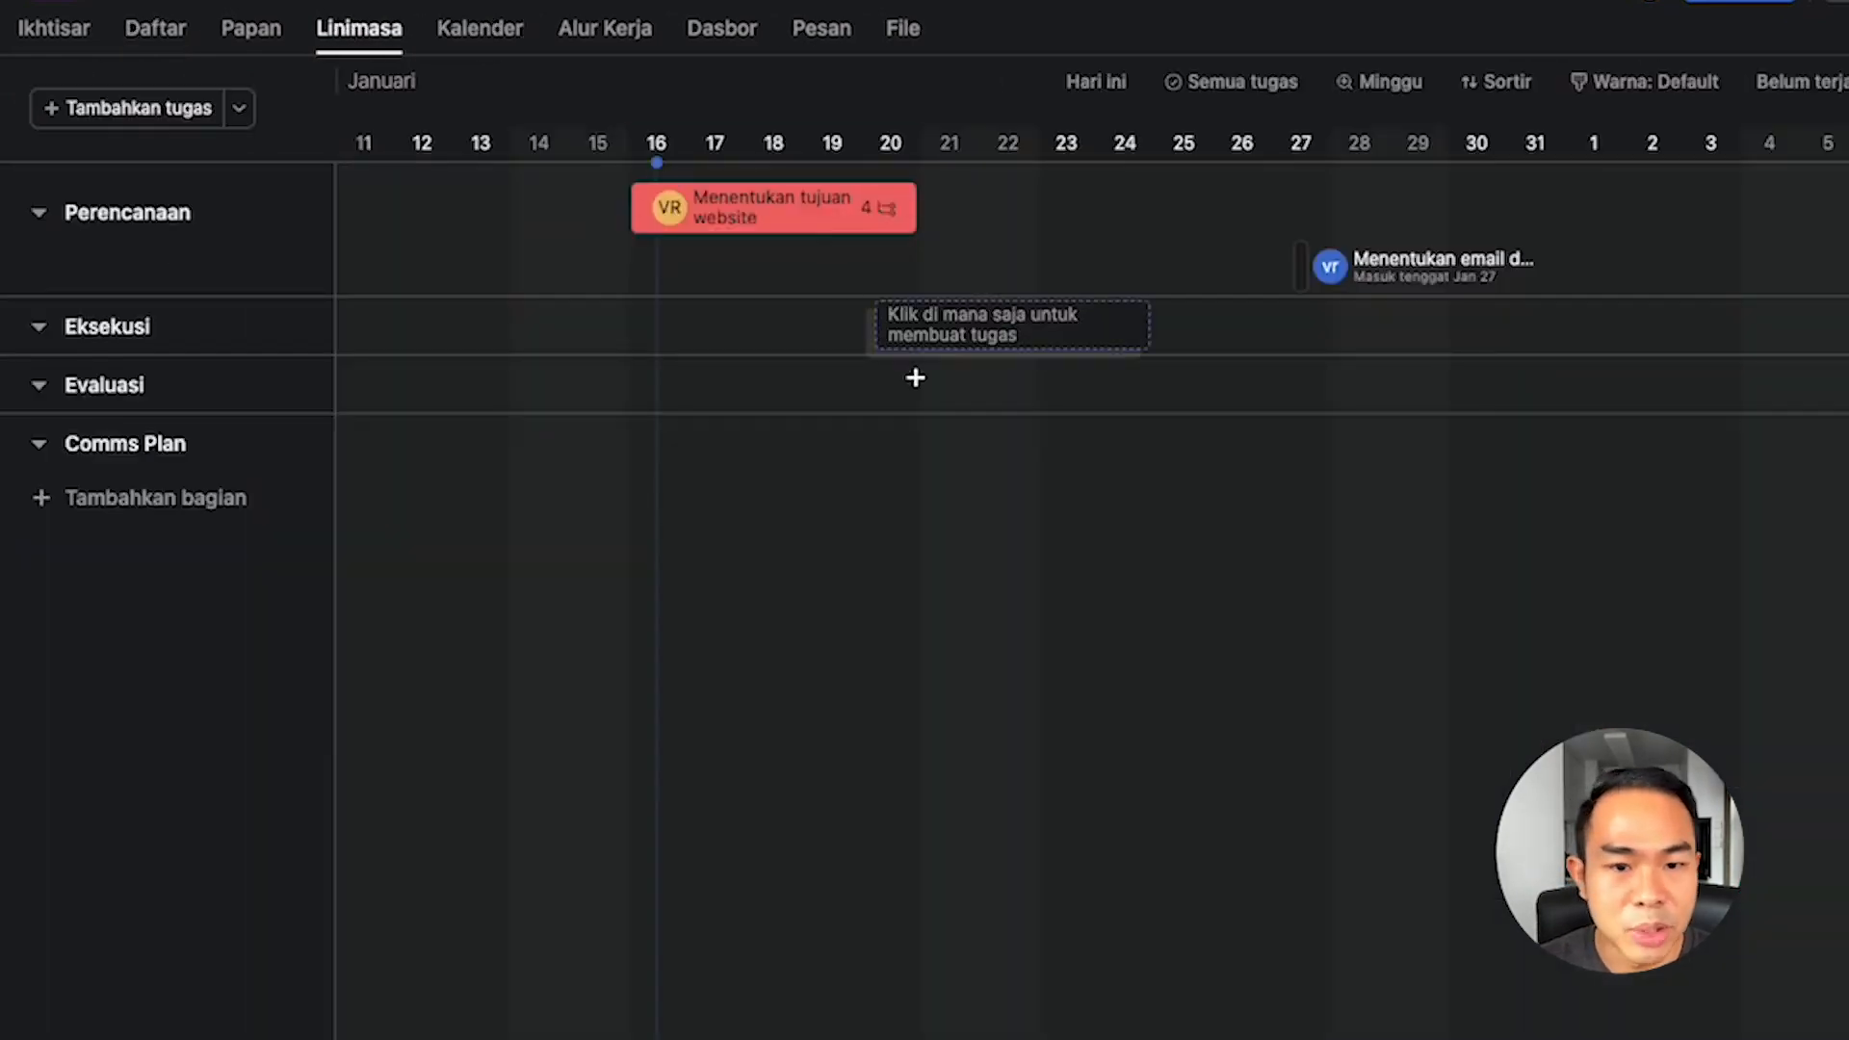
mouse_move(1315, 261)
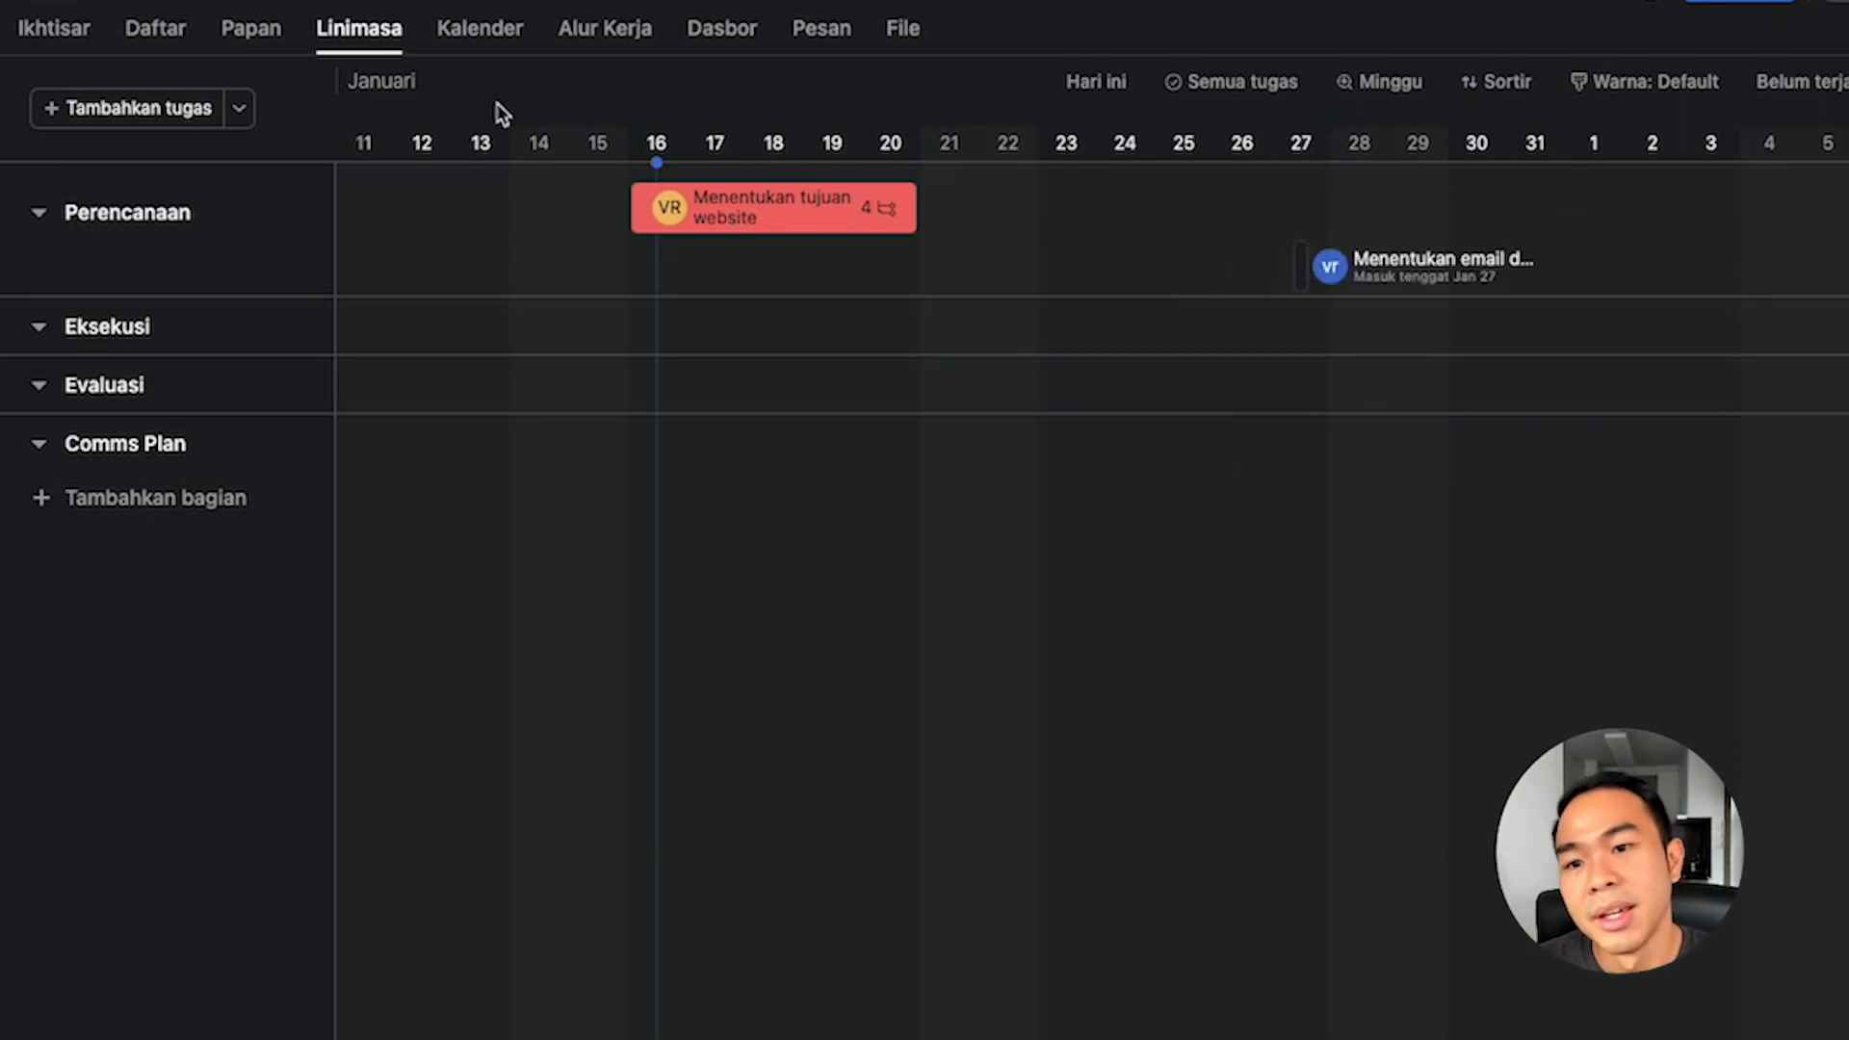
left_click(147, 31)
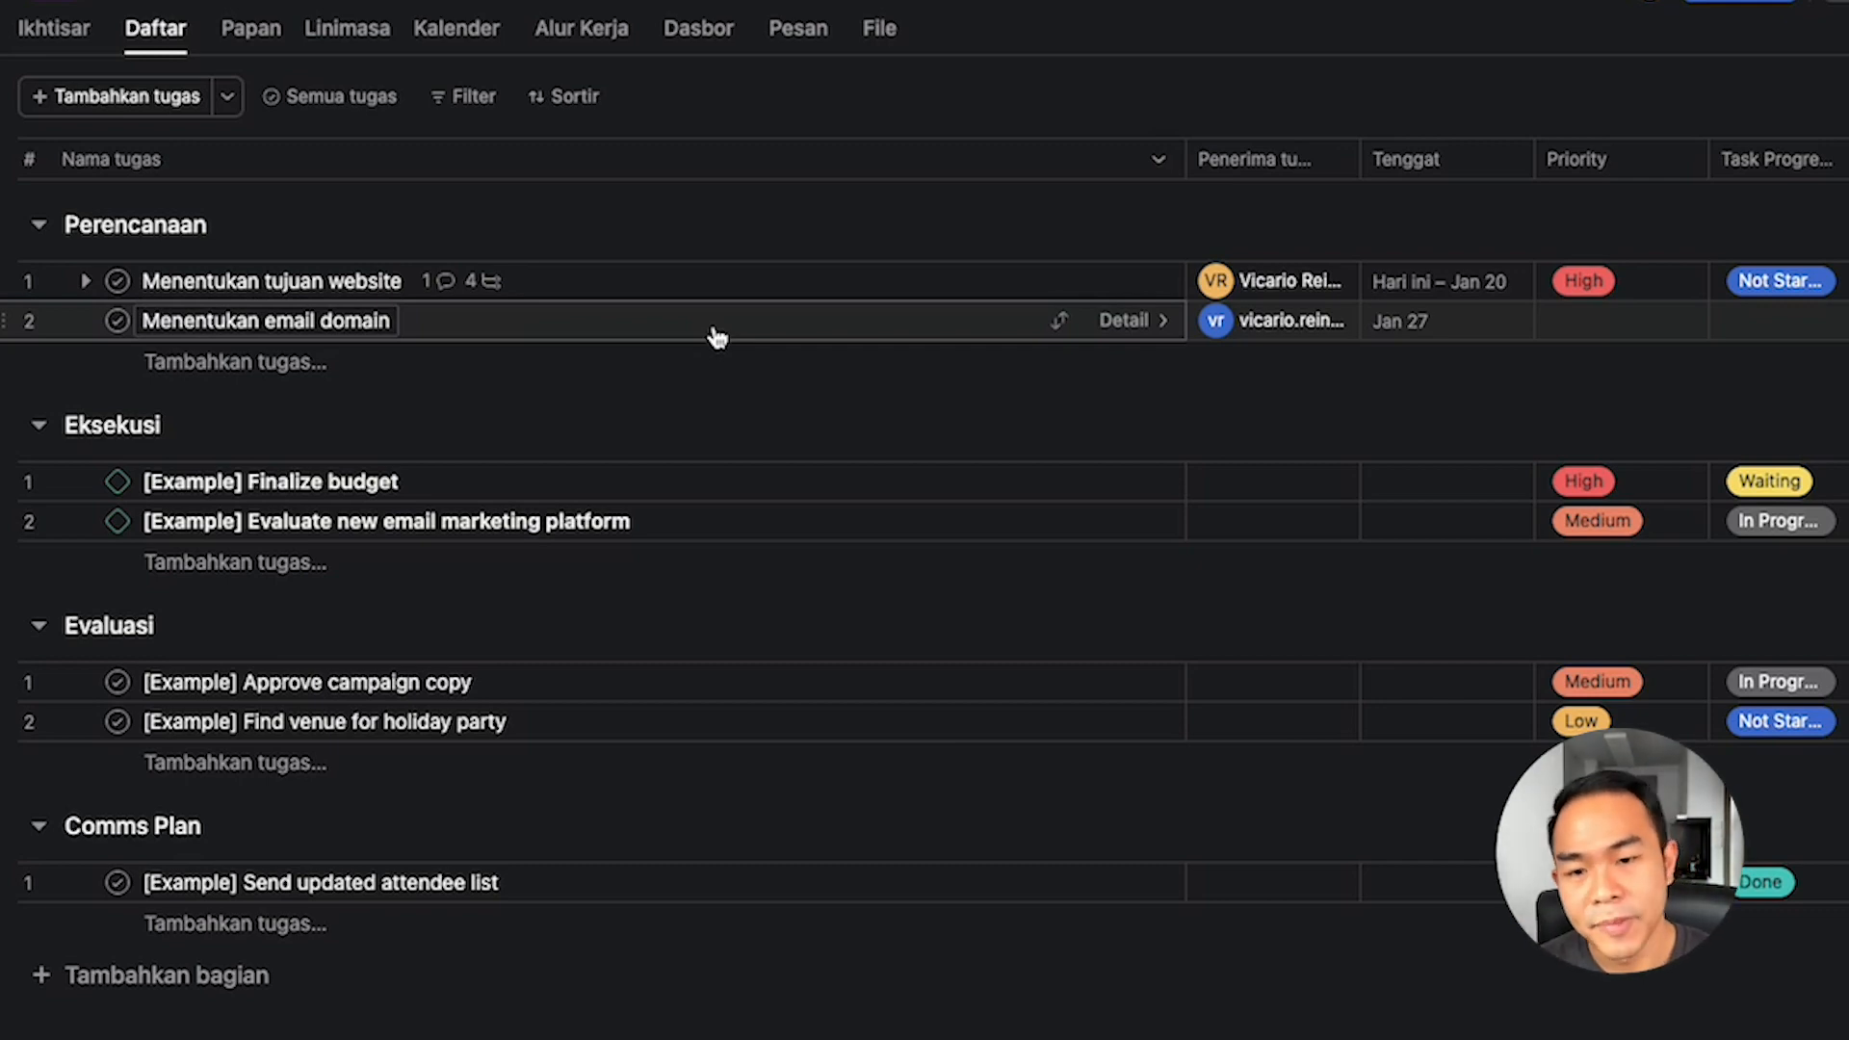
left_click(717, 335)
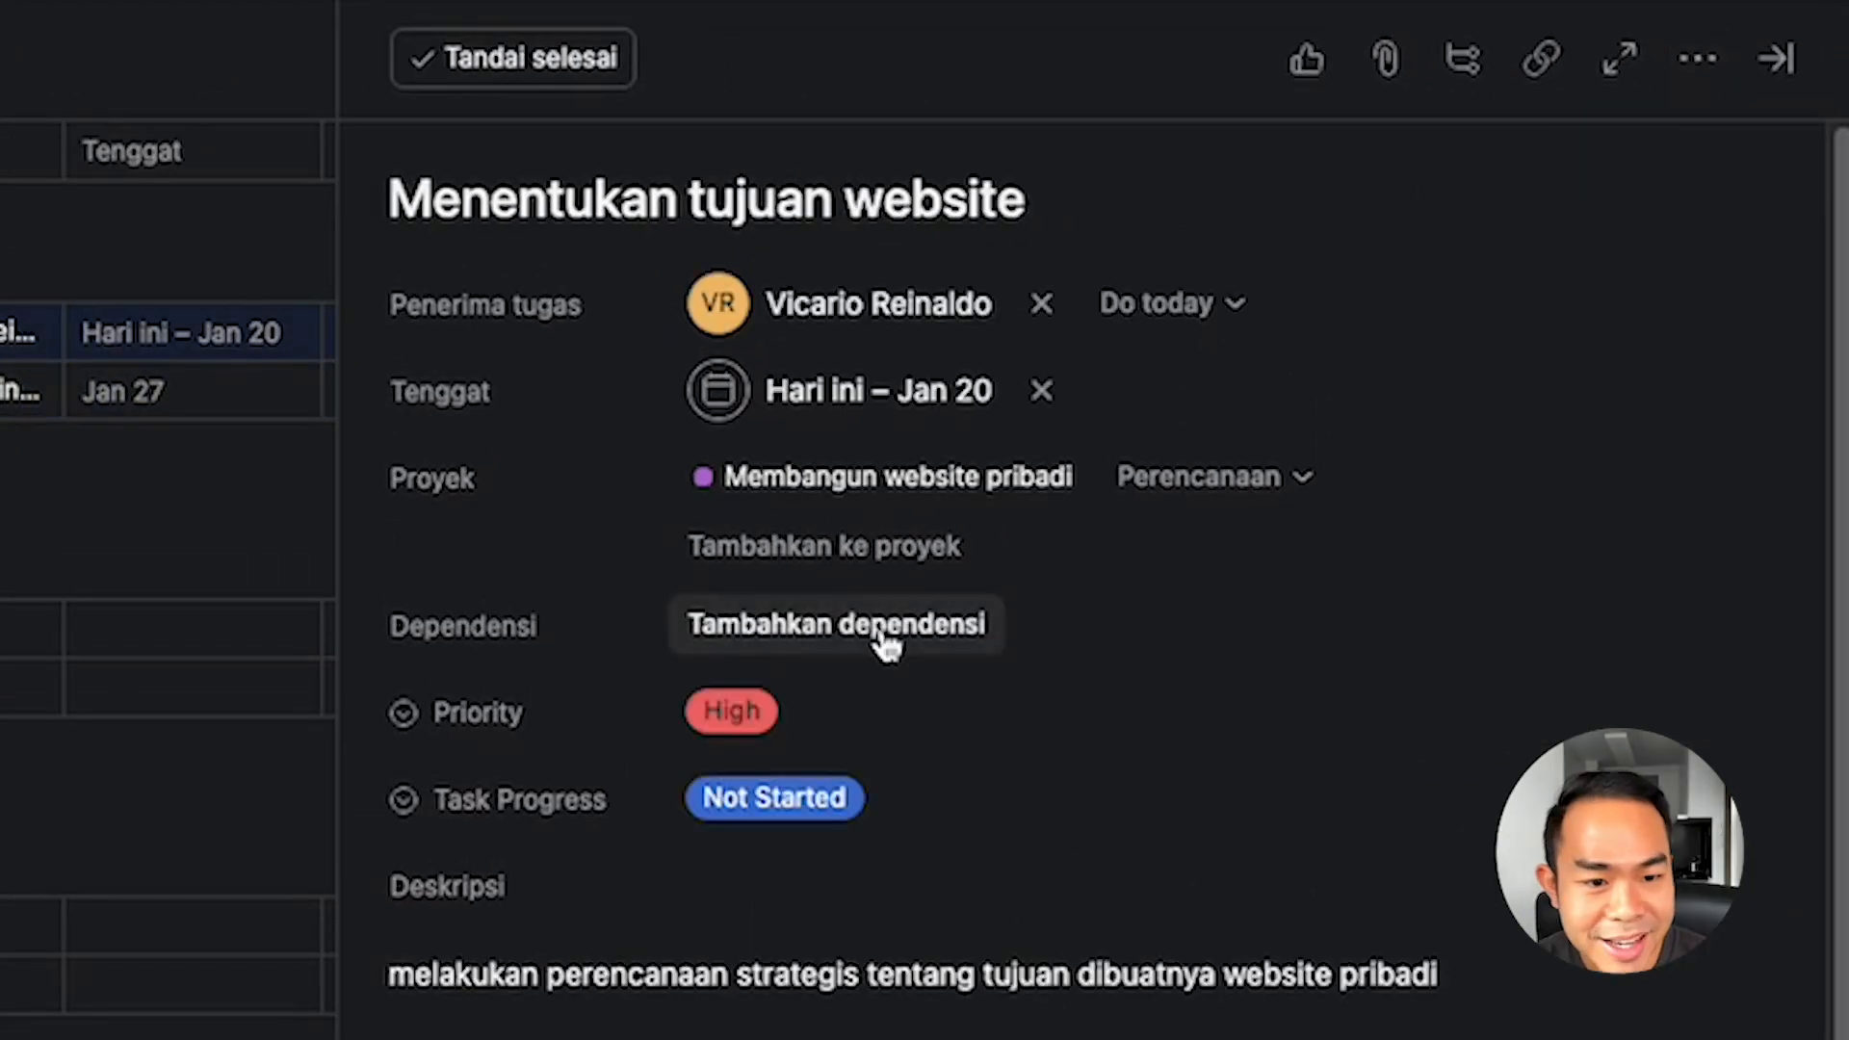
left_click(1335, 484)
left_click(1397, 501)
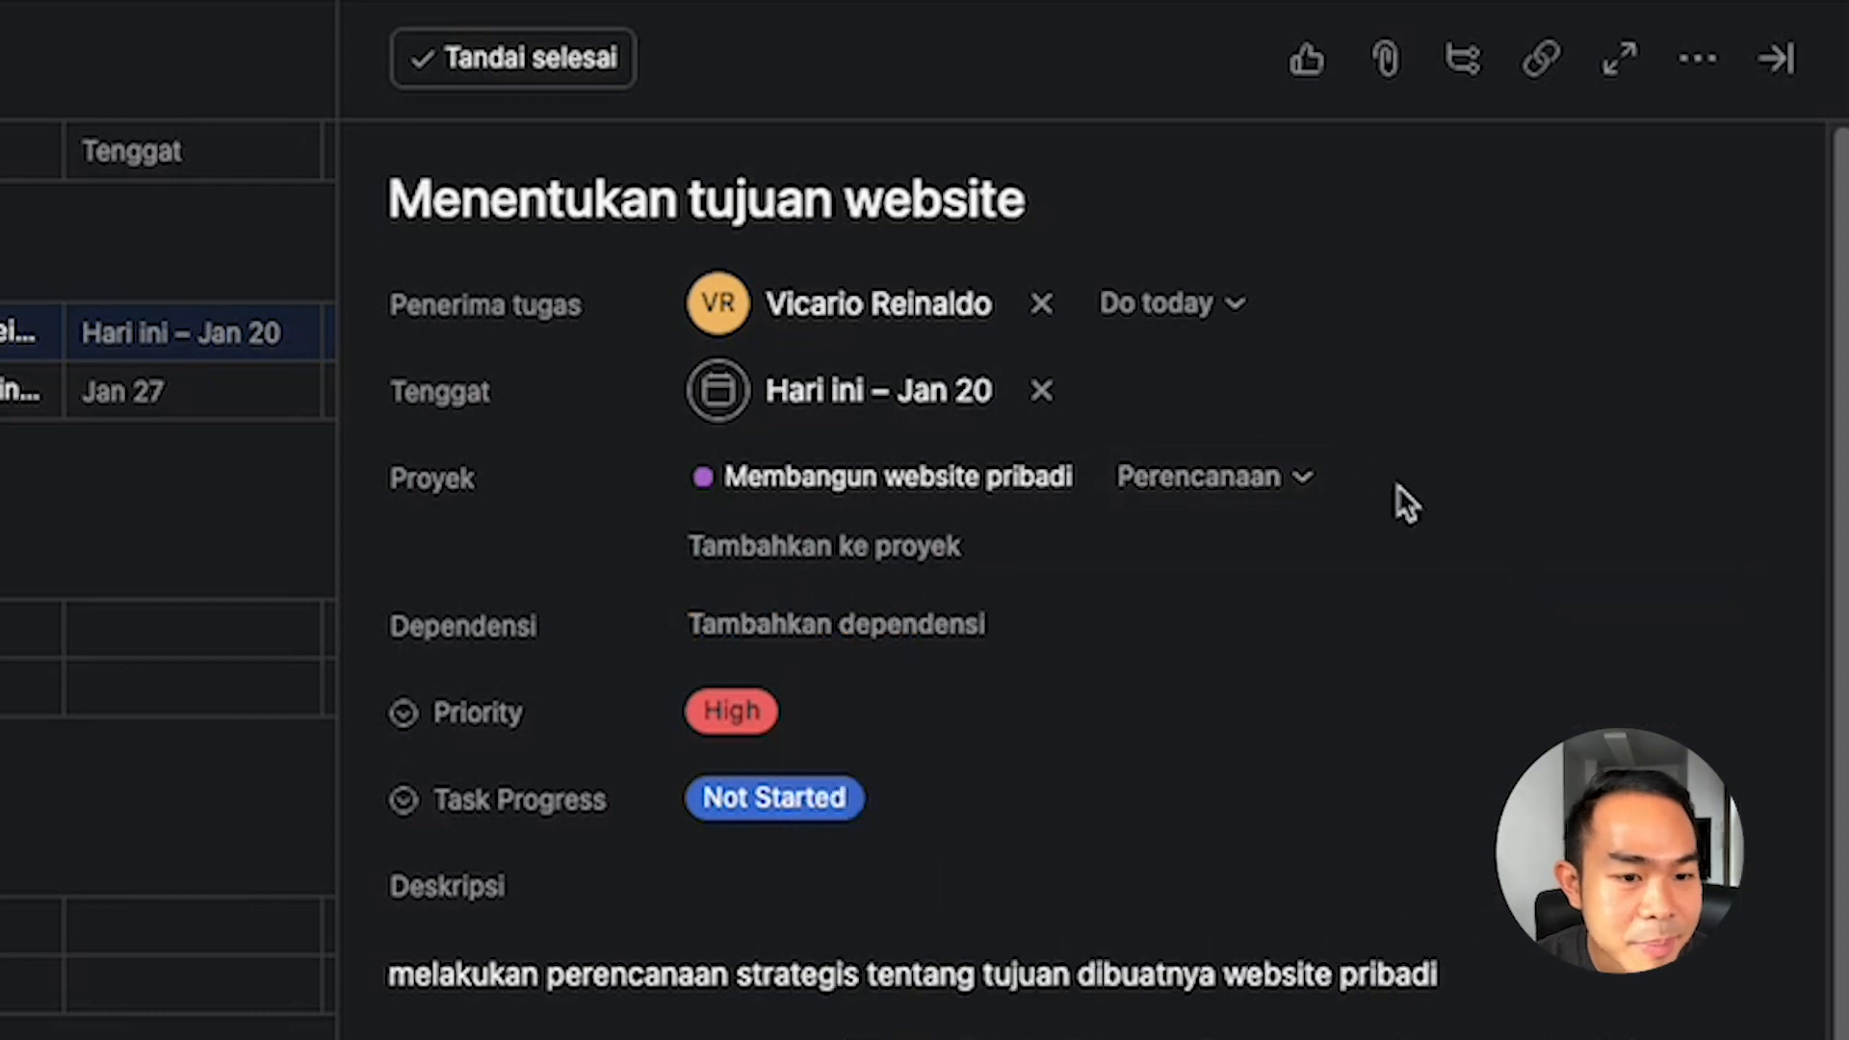
left_click(1776, 57)
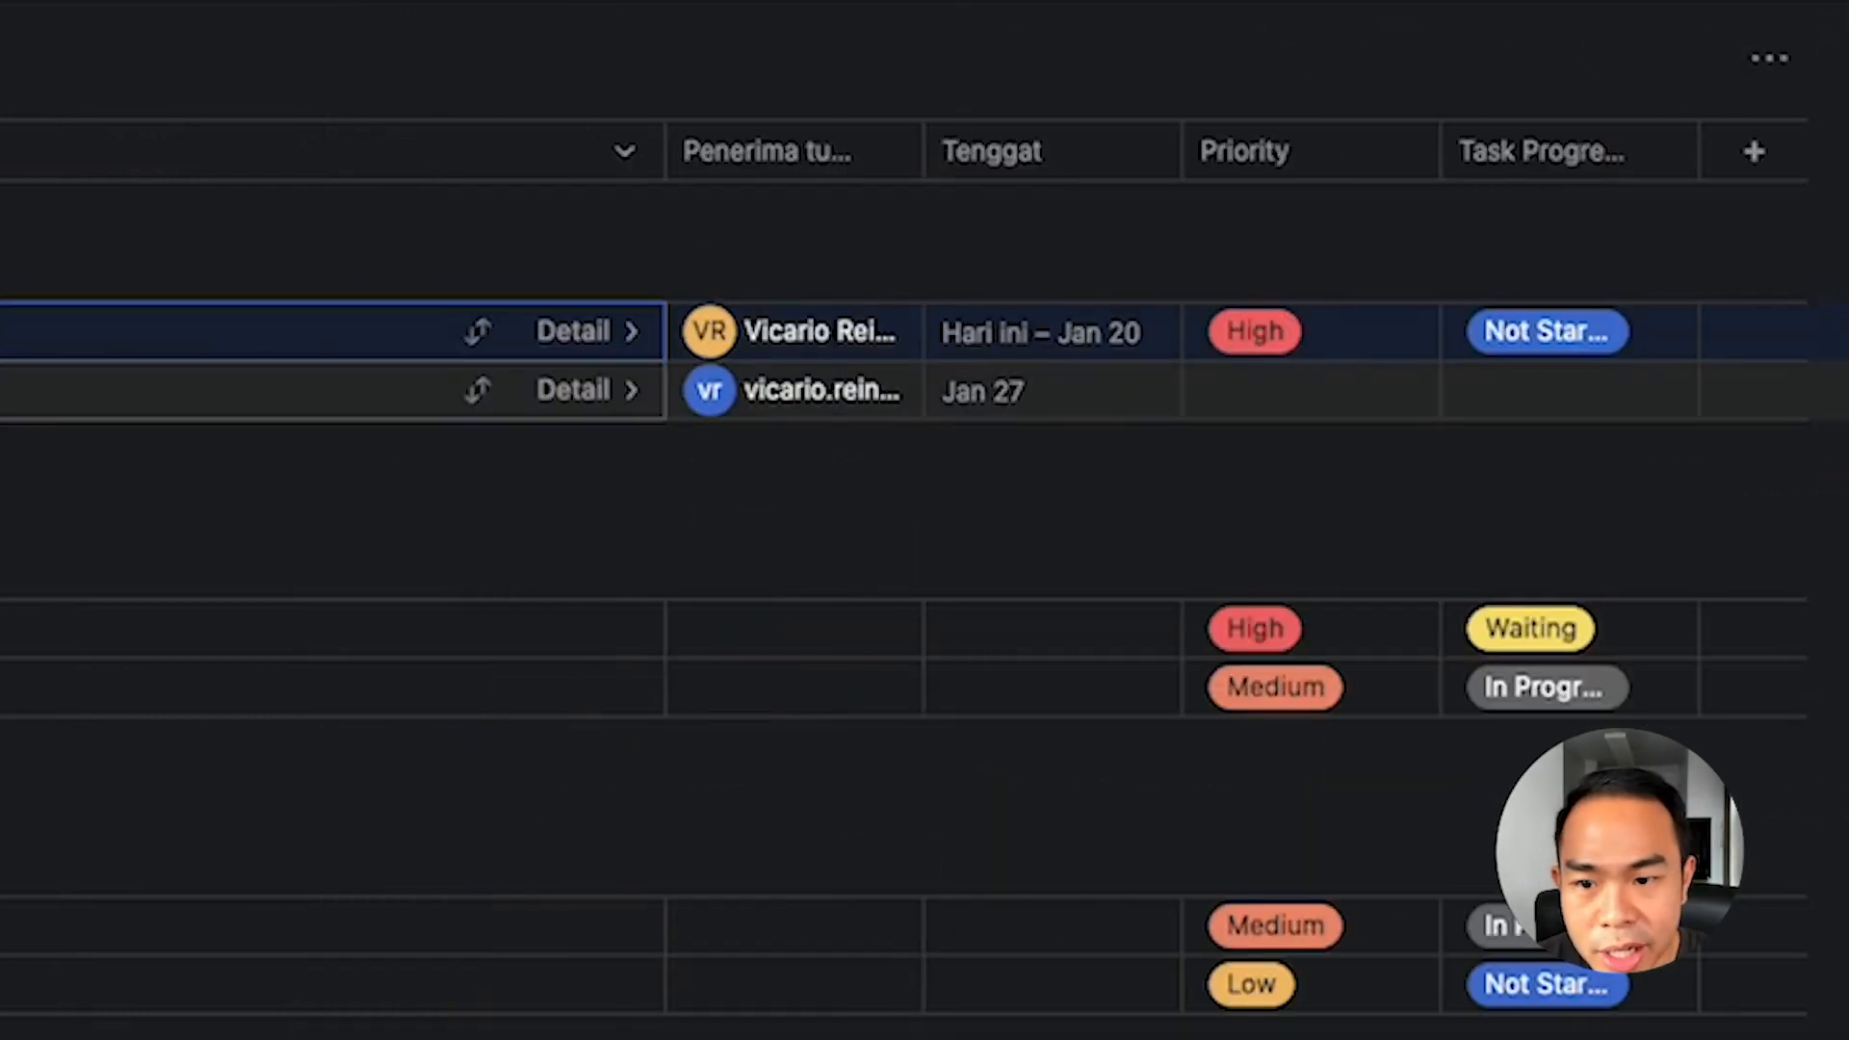
Make "Menentukan email domain" dependent on "Menentukan tujuan website" as Diblokir oleh and close the task details.
left_click(573, 388)
left_click(876, 627)
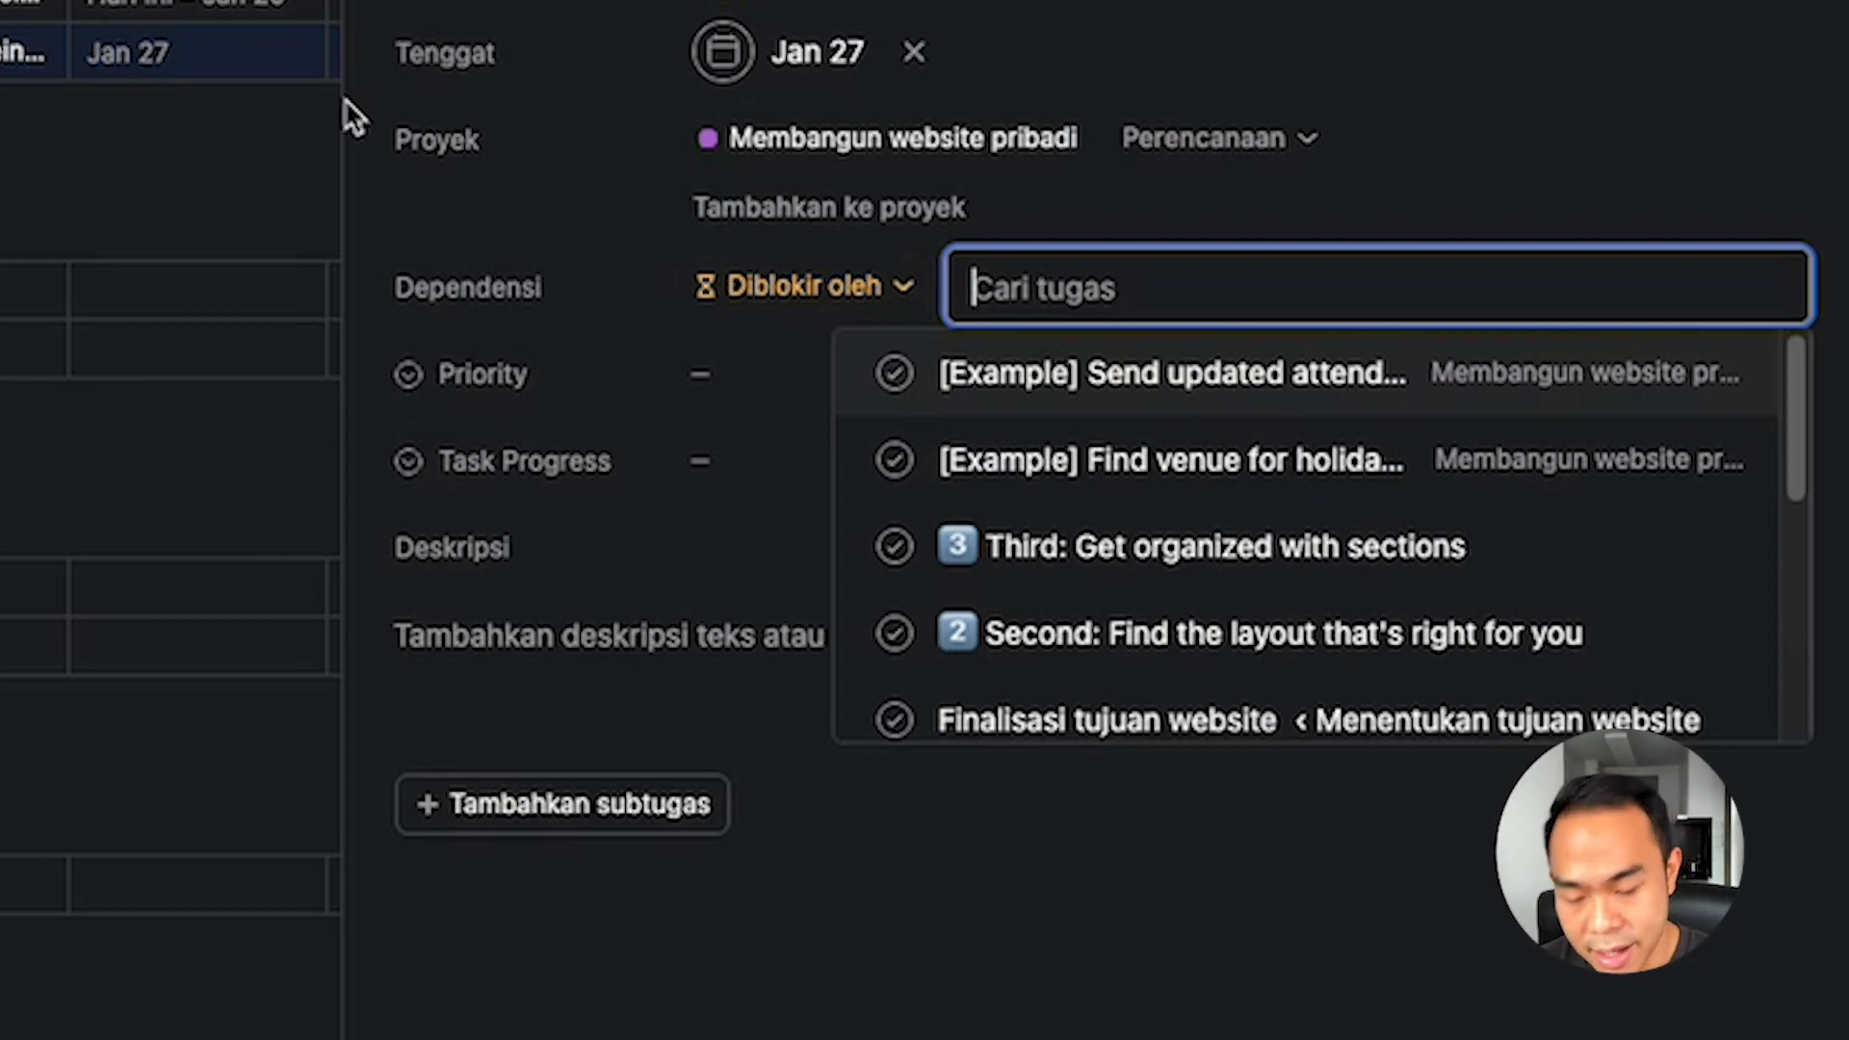
type("menentu")
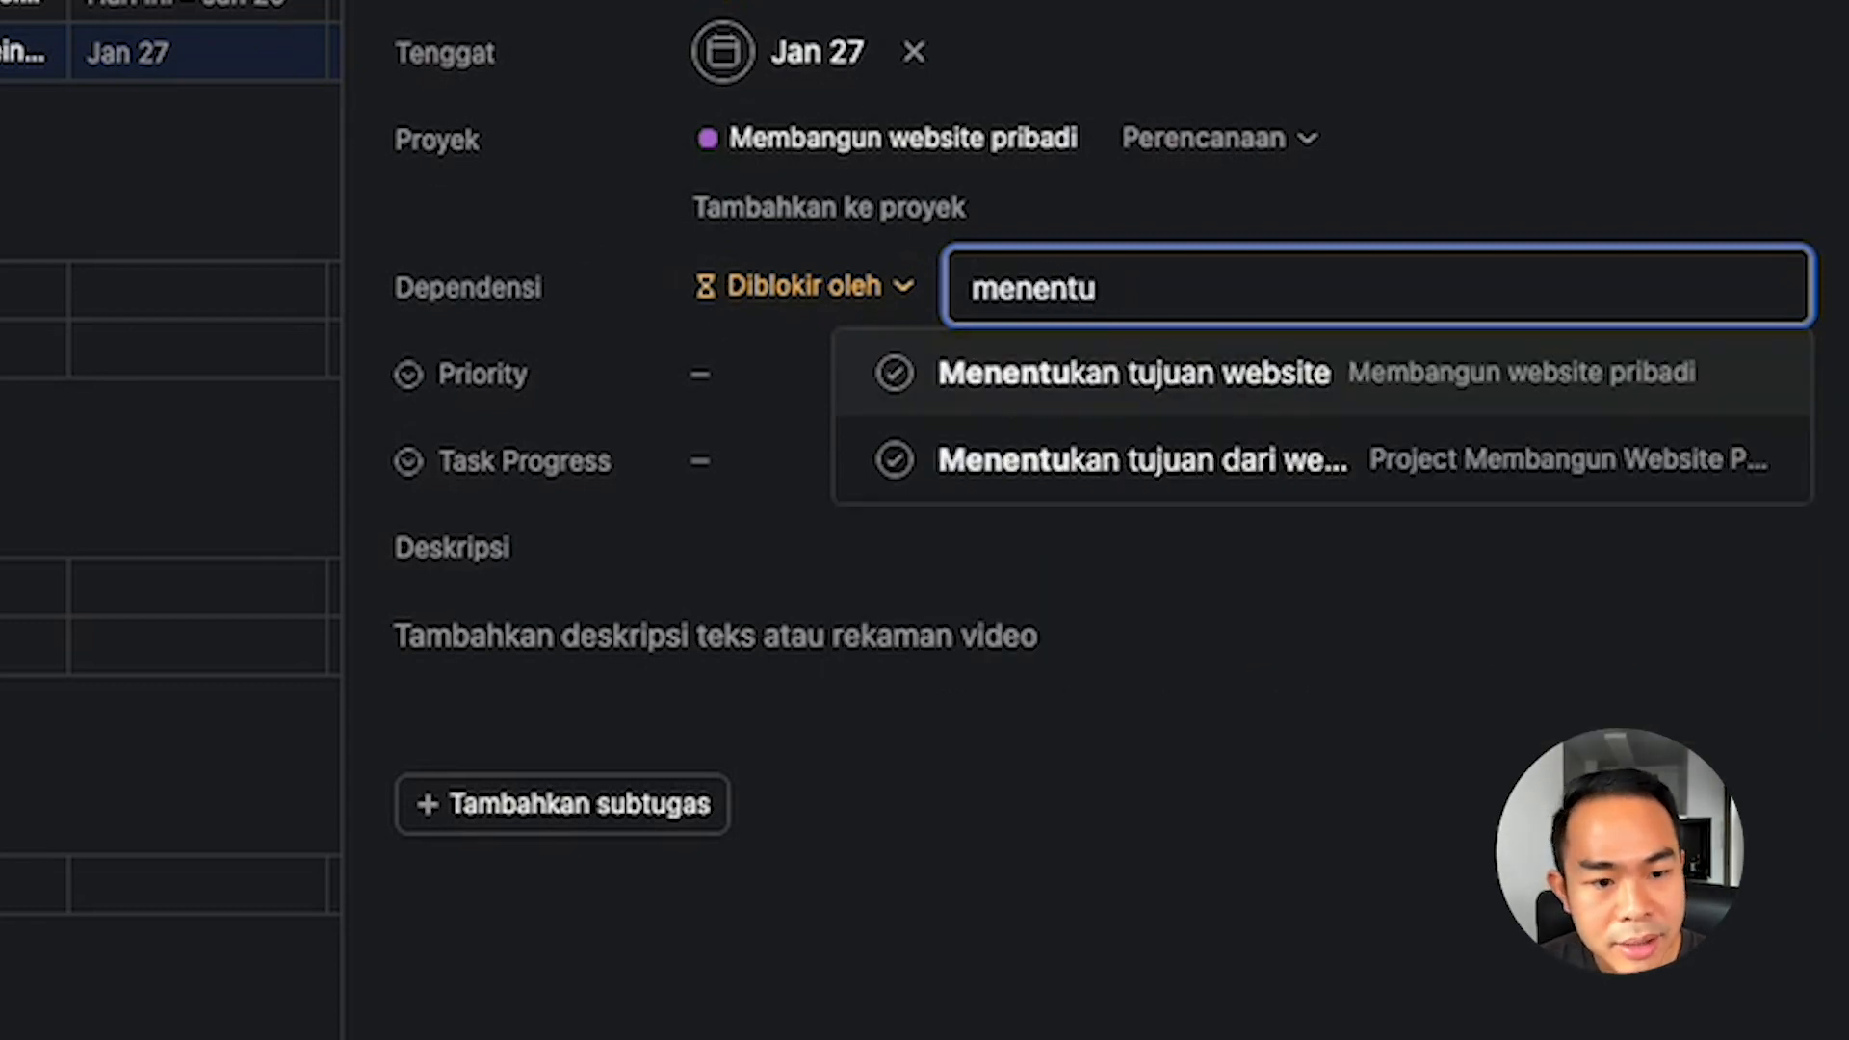
type("kan")
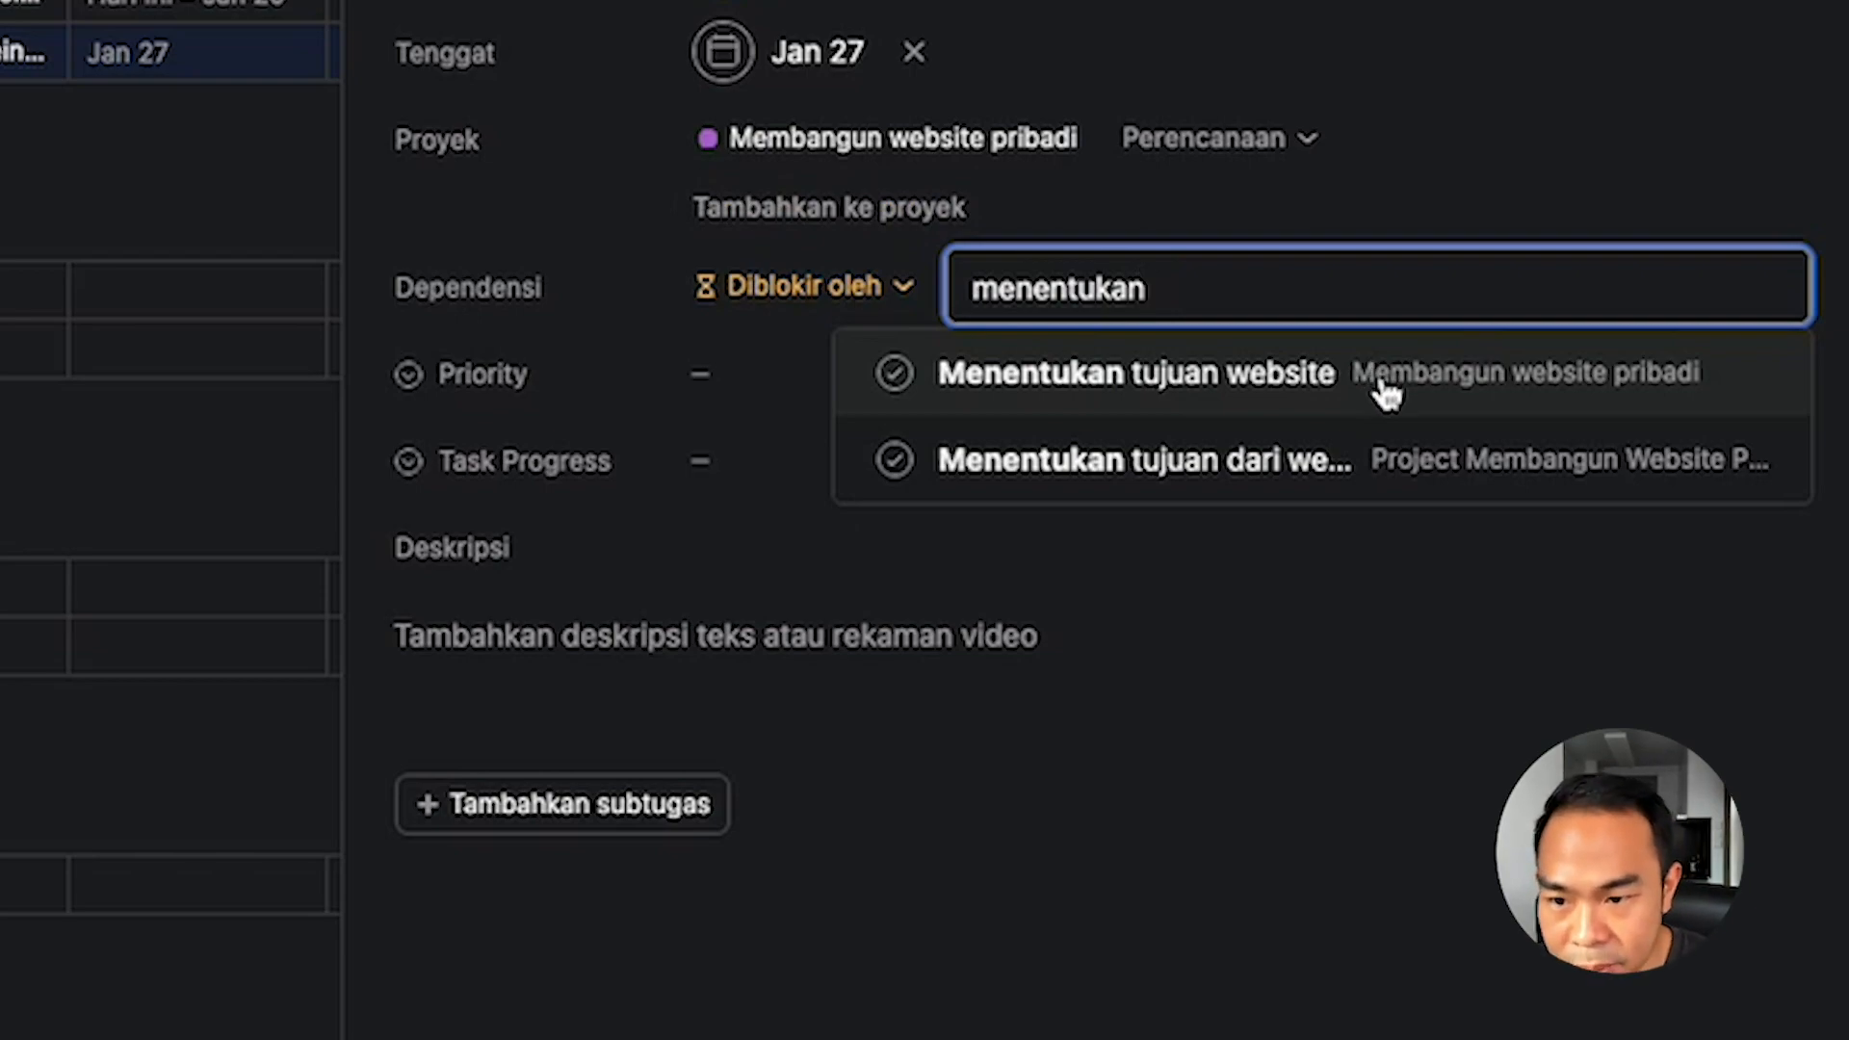
left_click(1387, 392)
left_click(1754, 274)
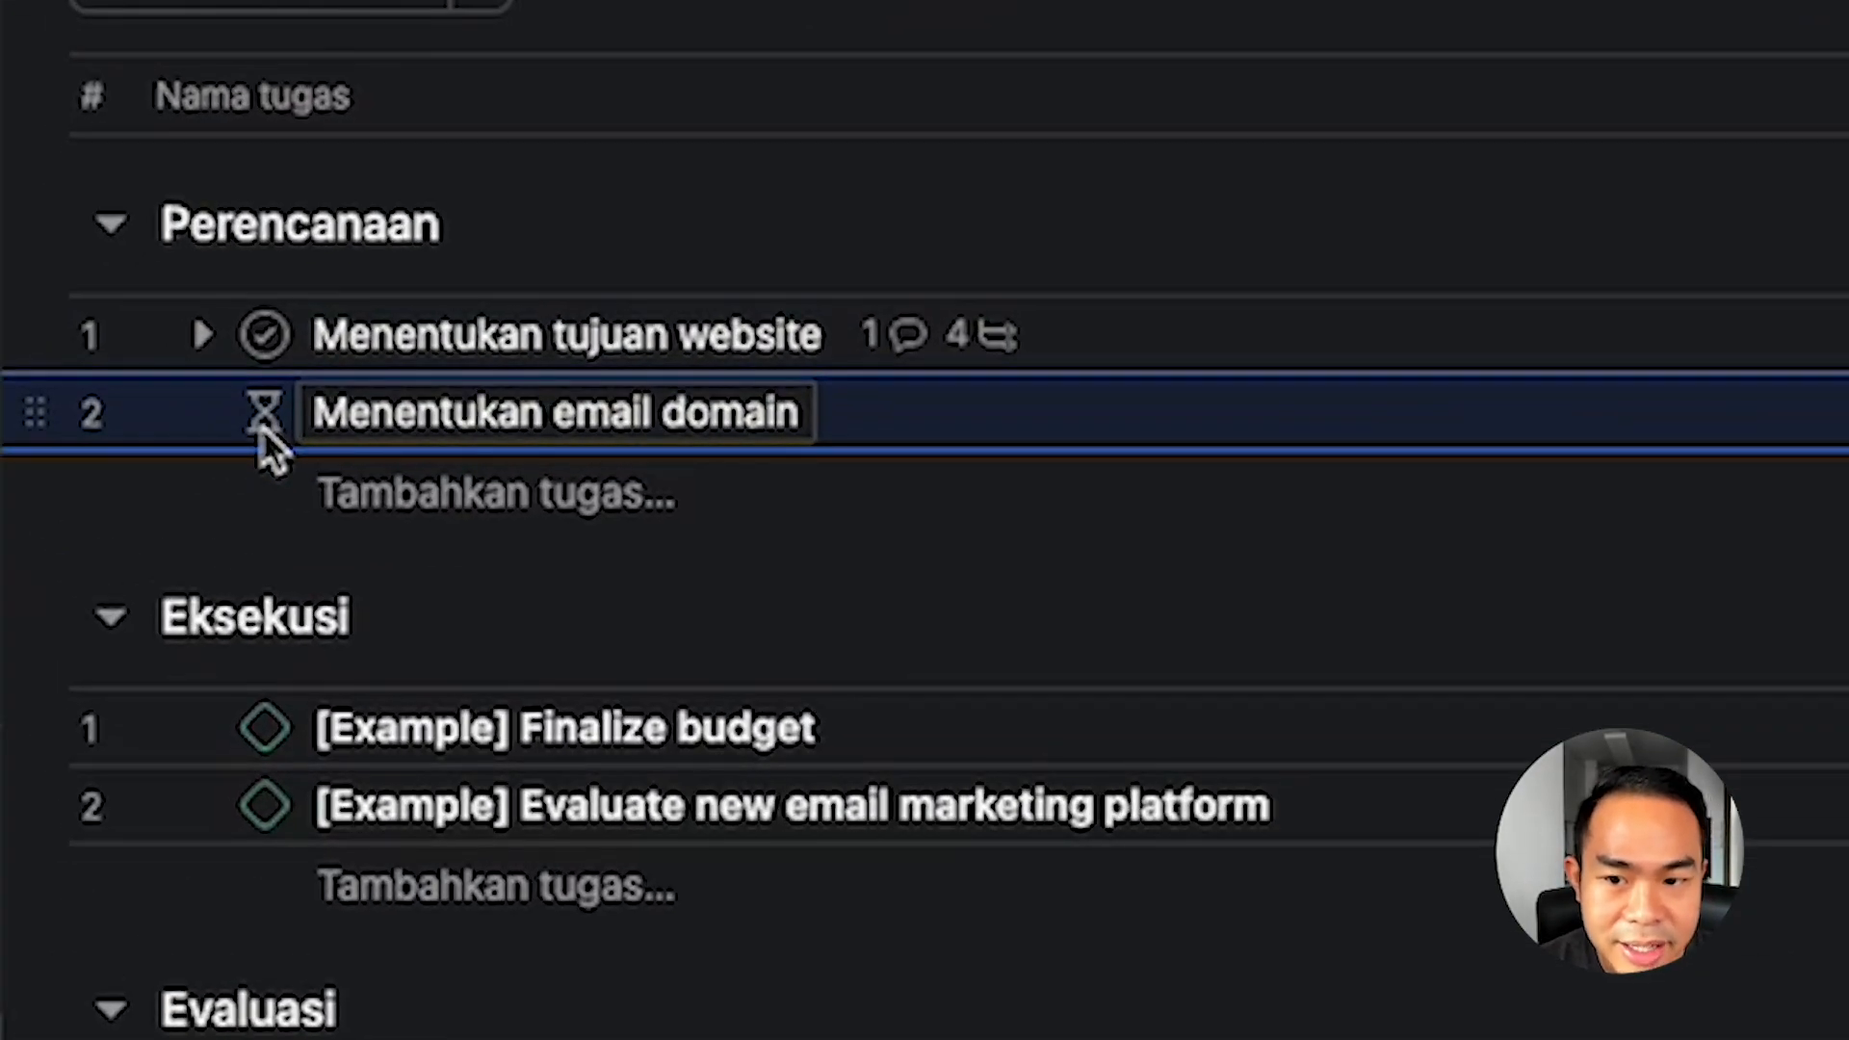
Shift both linked tasks on the timeline, leaving "Menentukan tujuan website" on January 17–21 and "Menentukan email domain" on January 28.
left_click(356, 166)
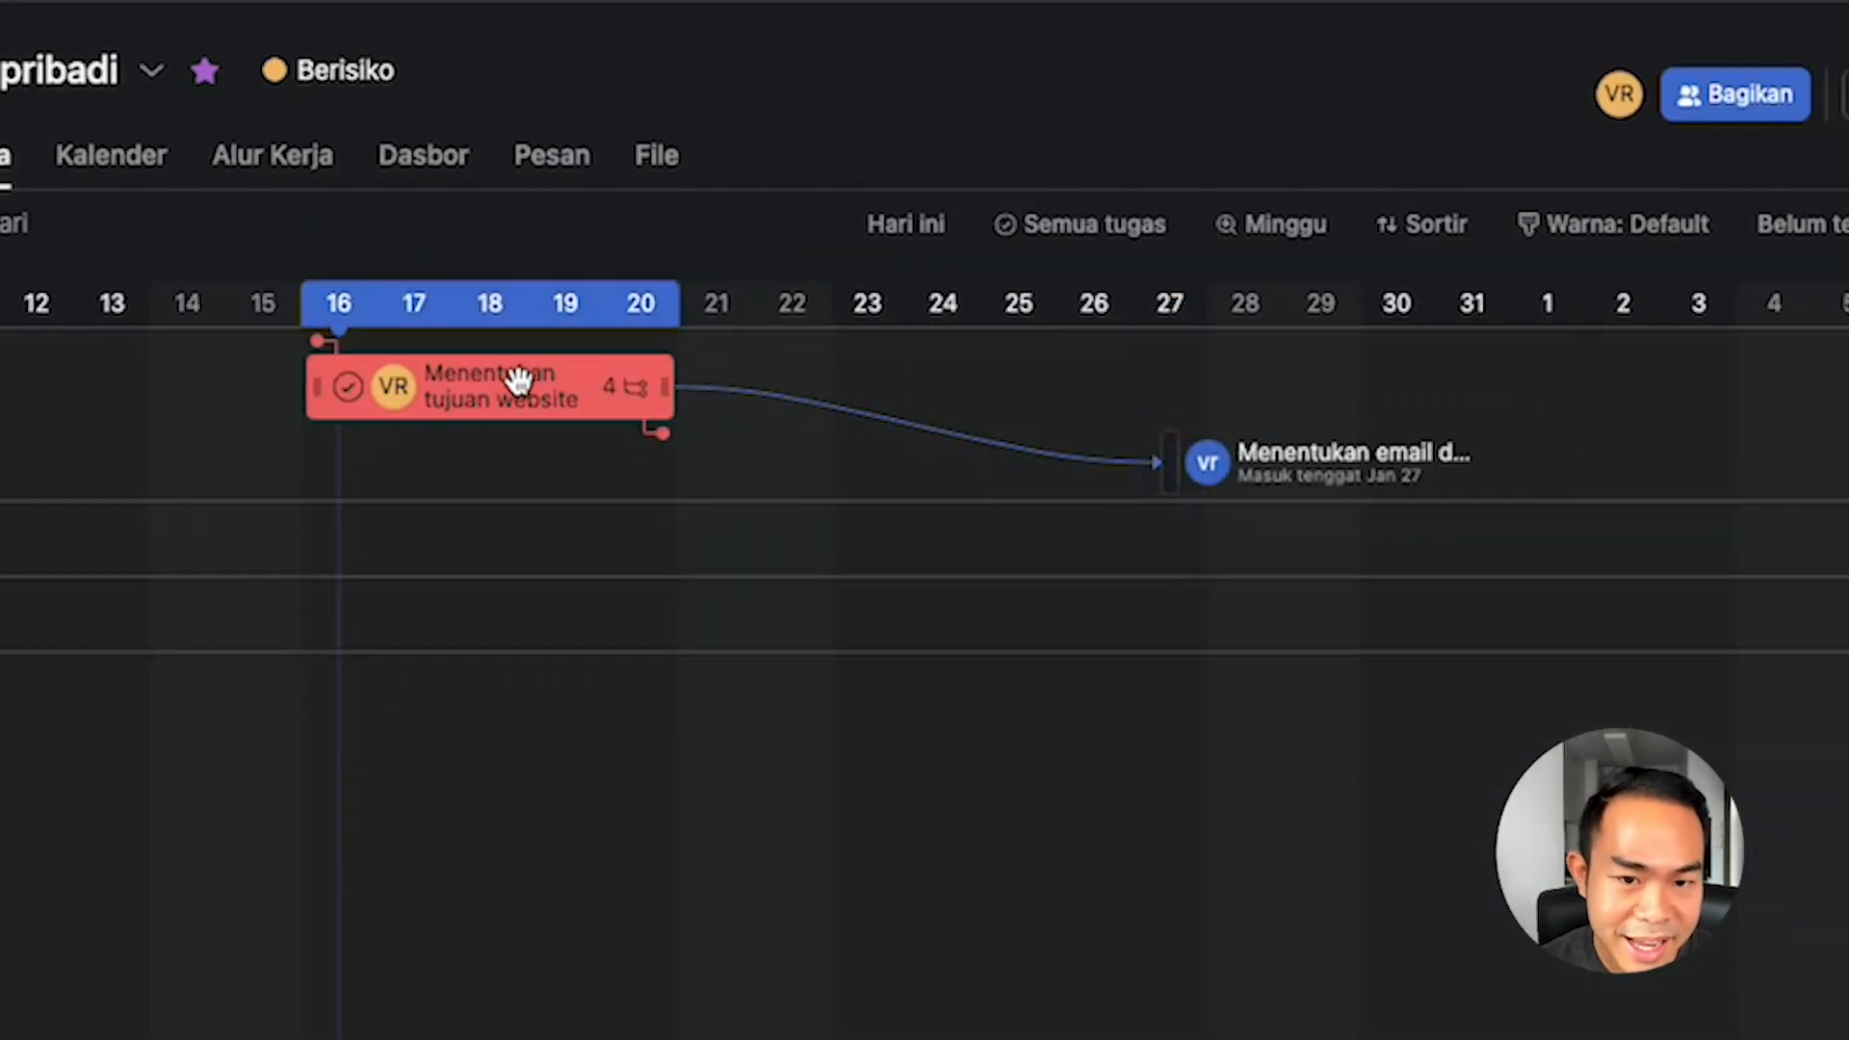
left_click_drag(520, 379, 905, 385)
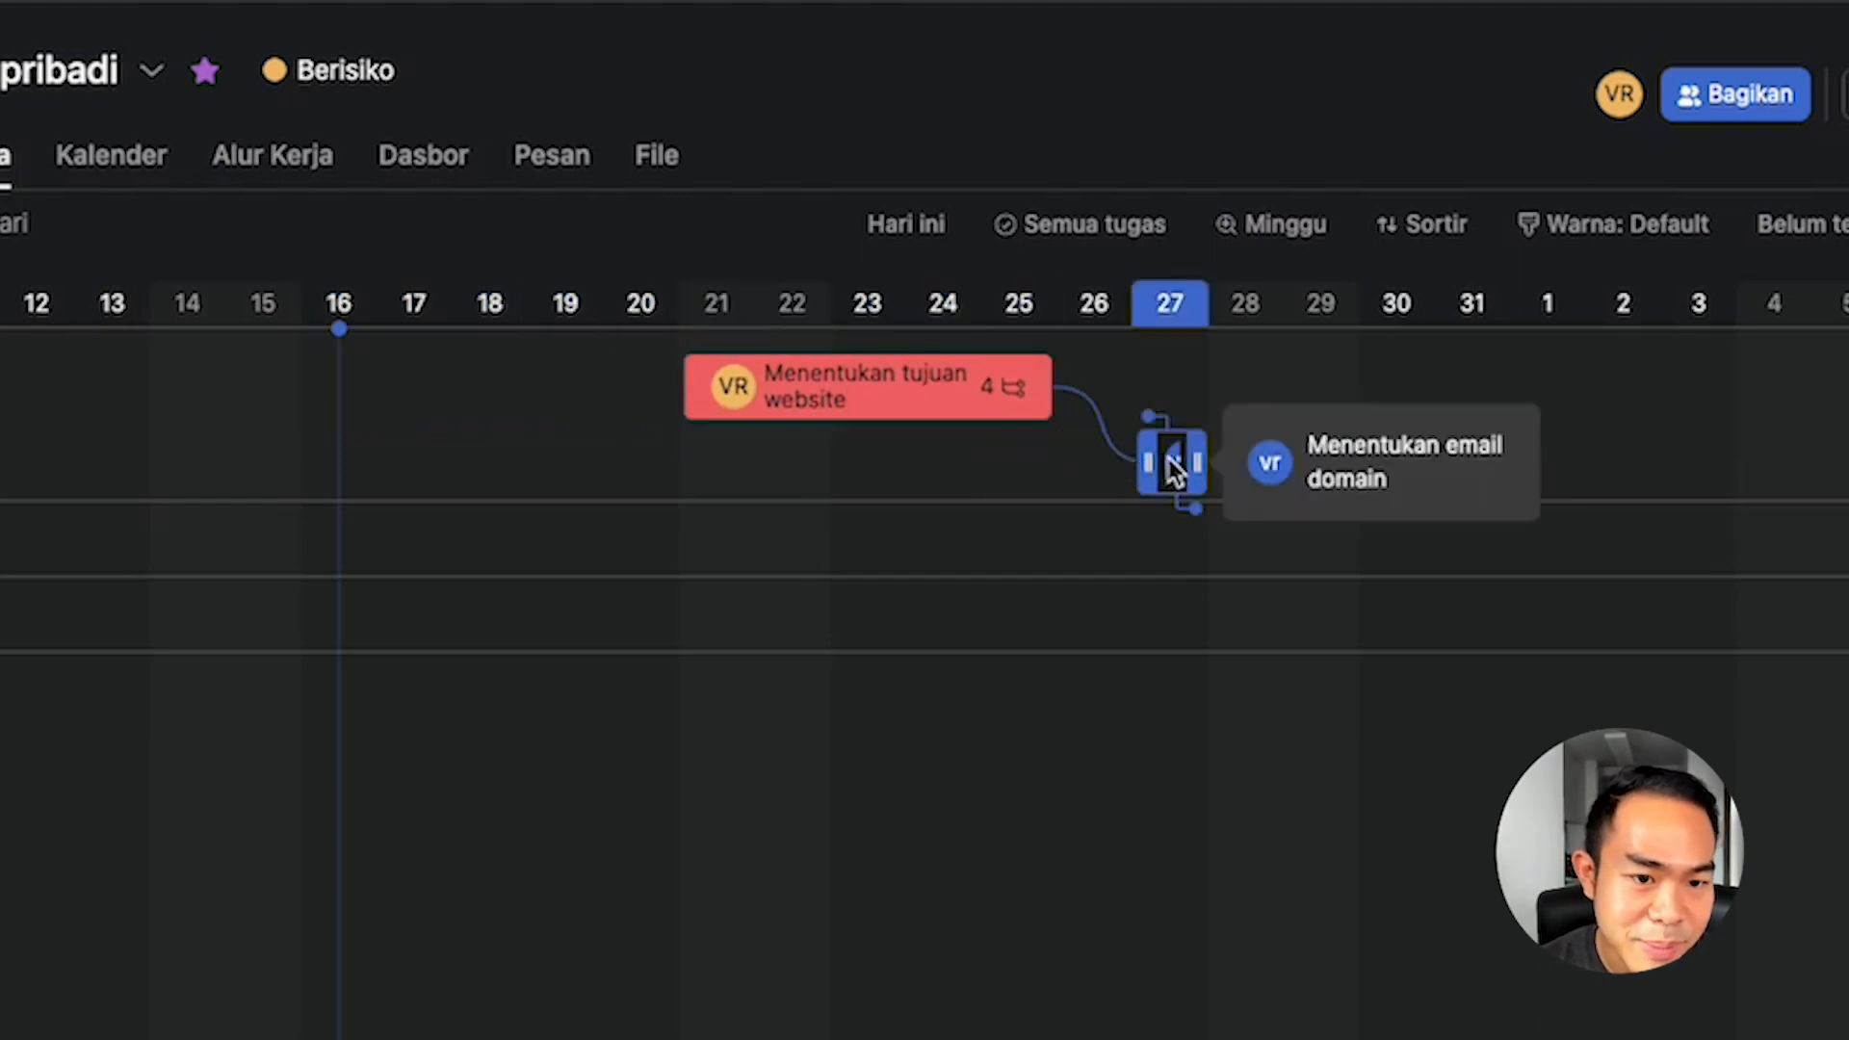
left_click_drag(1169, 462, 1407, 464)
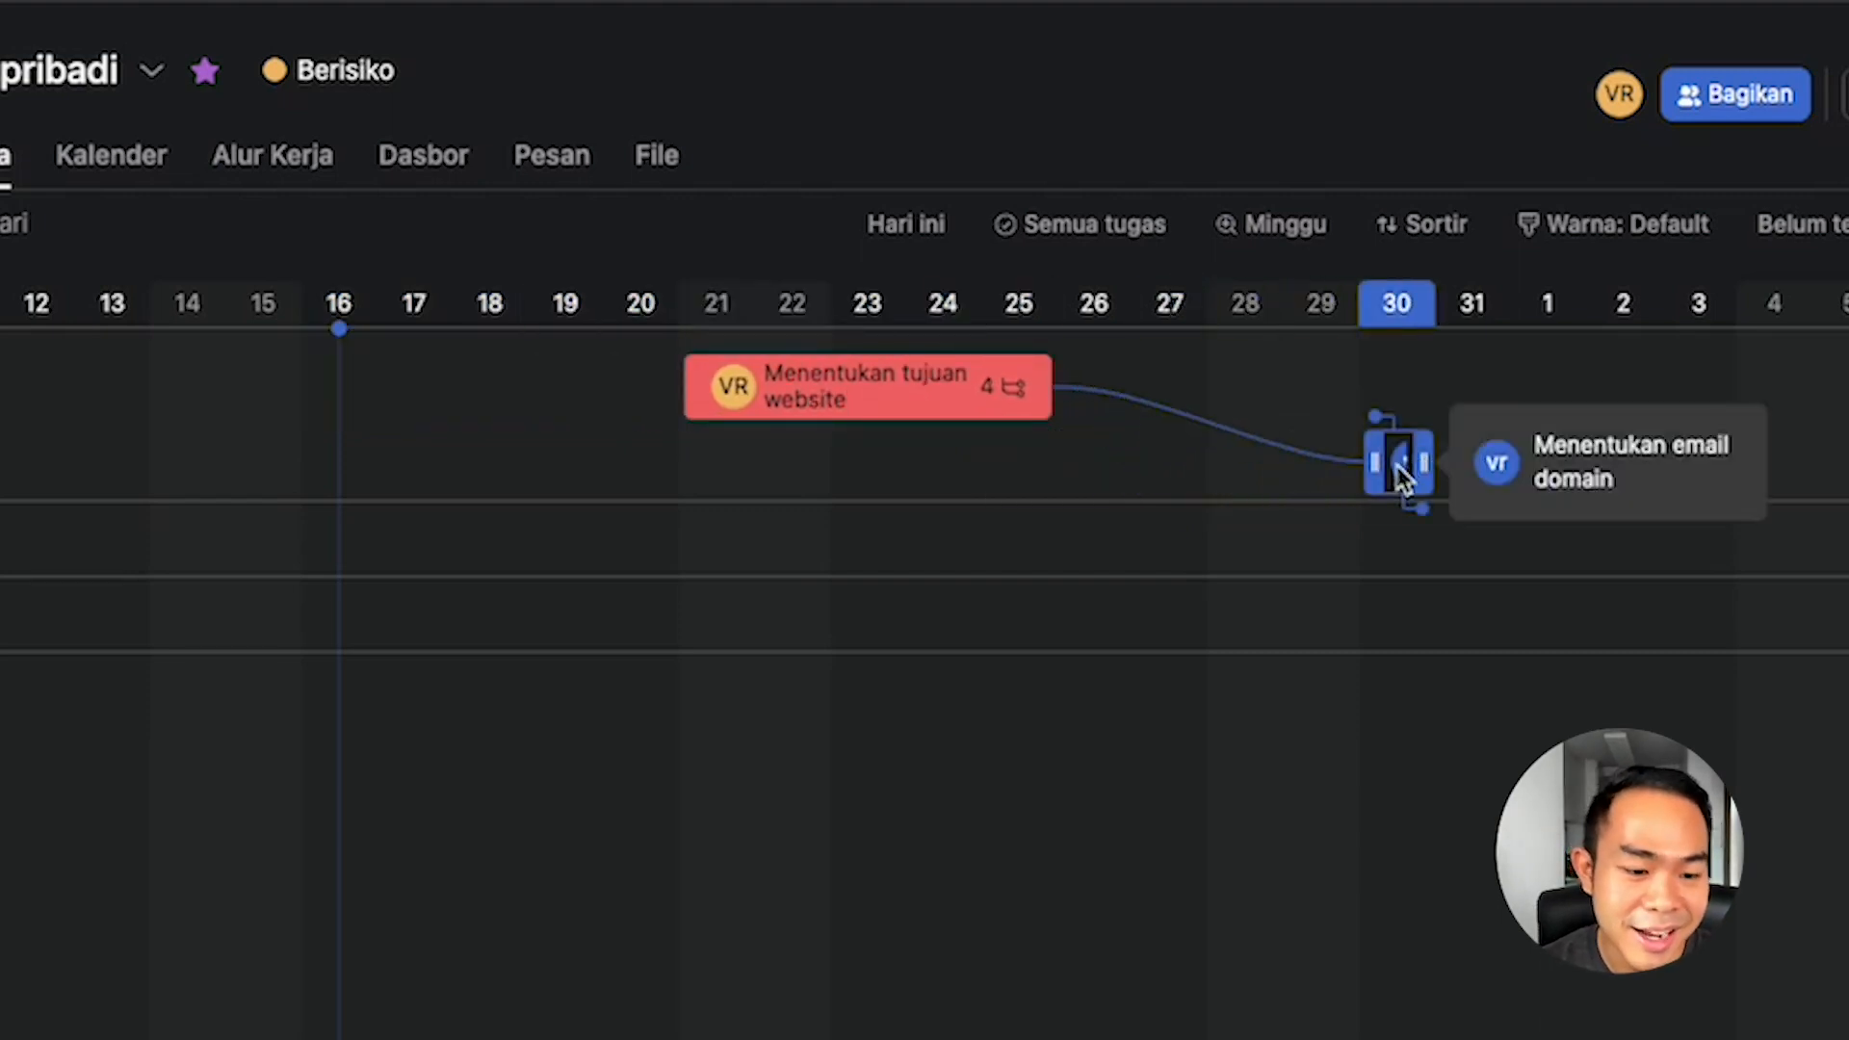
left_click_drag(953, 391, 665, 376)
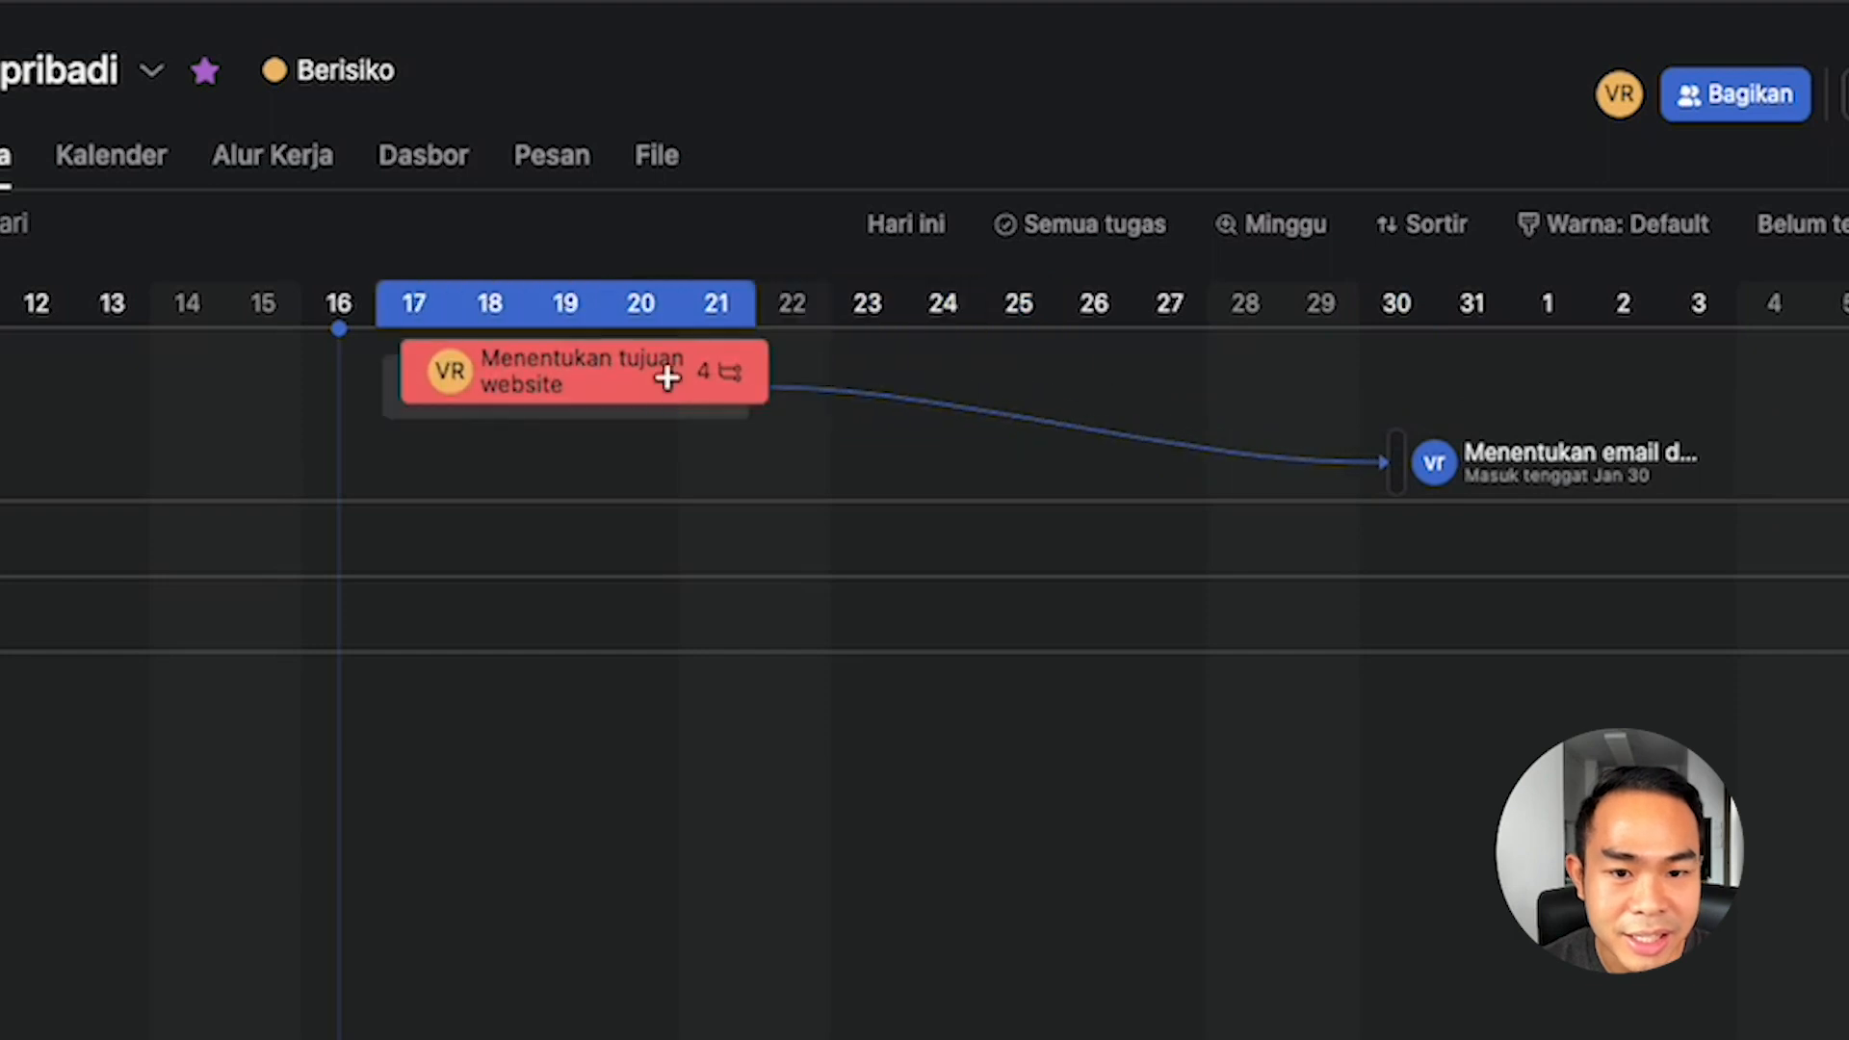
left_click_drag(1410, 455, 1252, 465)
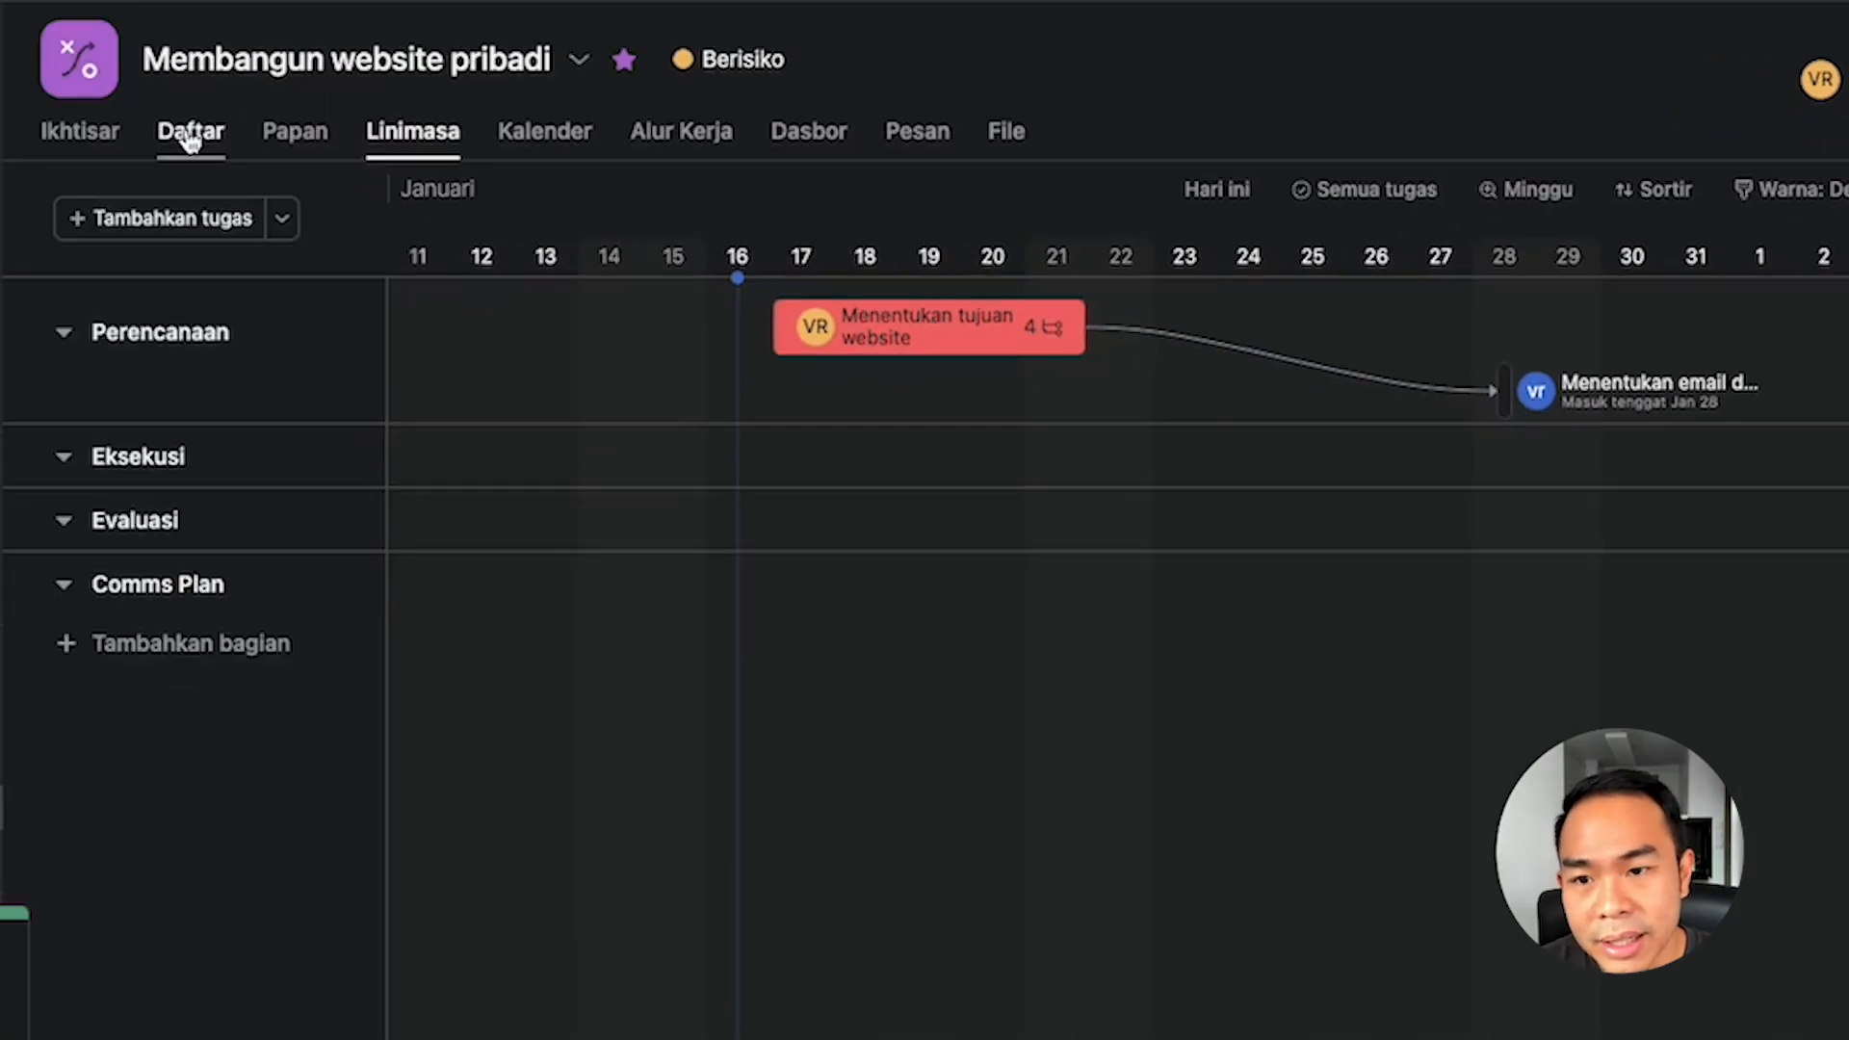
Mark the "Menentukan tujuan website" task as complete in the task list.
left_click(190, 135)
left_click(151, 409)
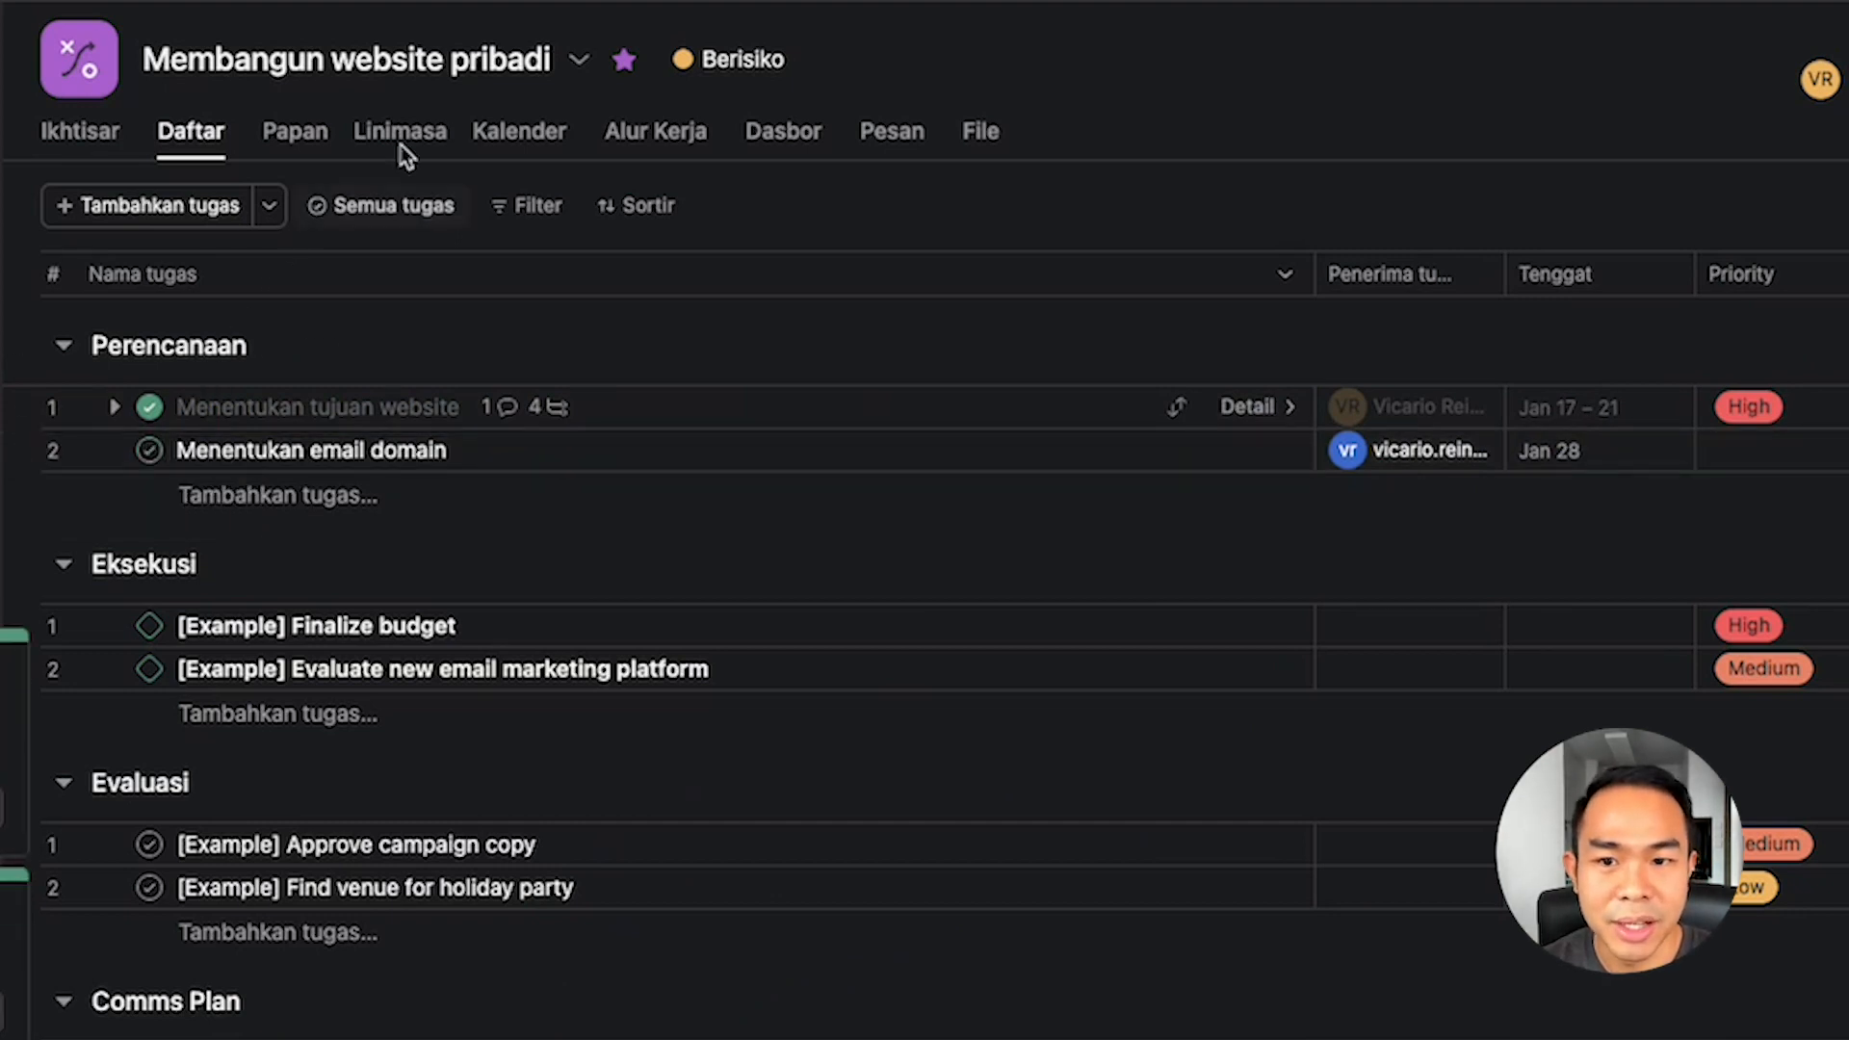
View the tasks on the timeline and in the calendar, and look over the project's workflow builder.
left_click(436, 139)
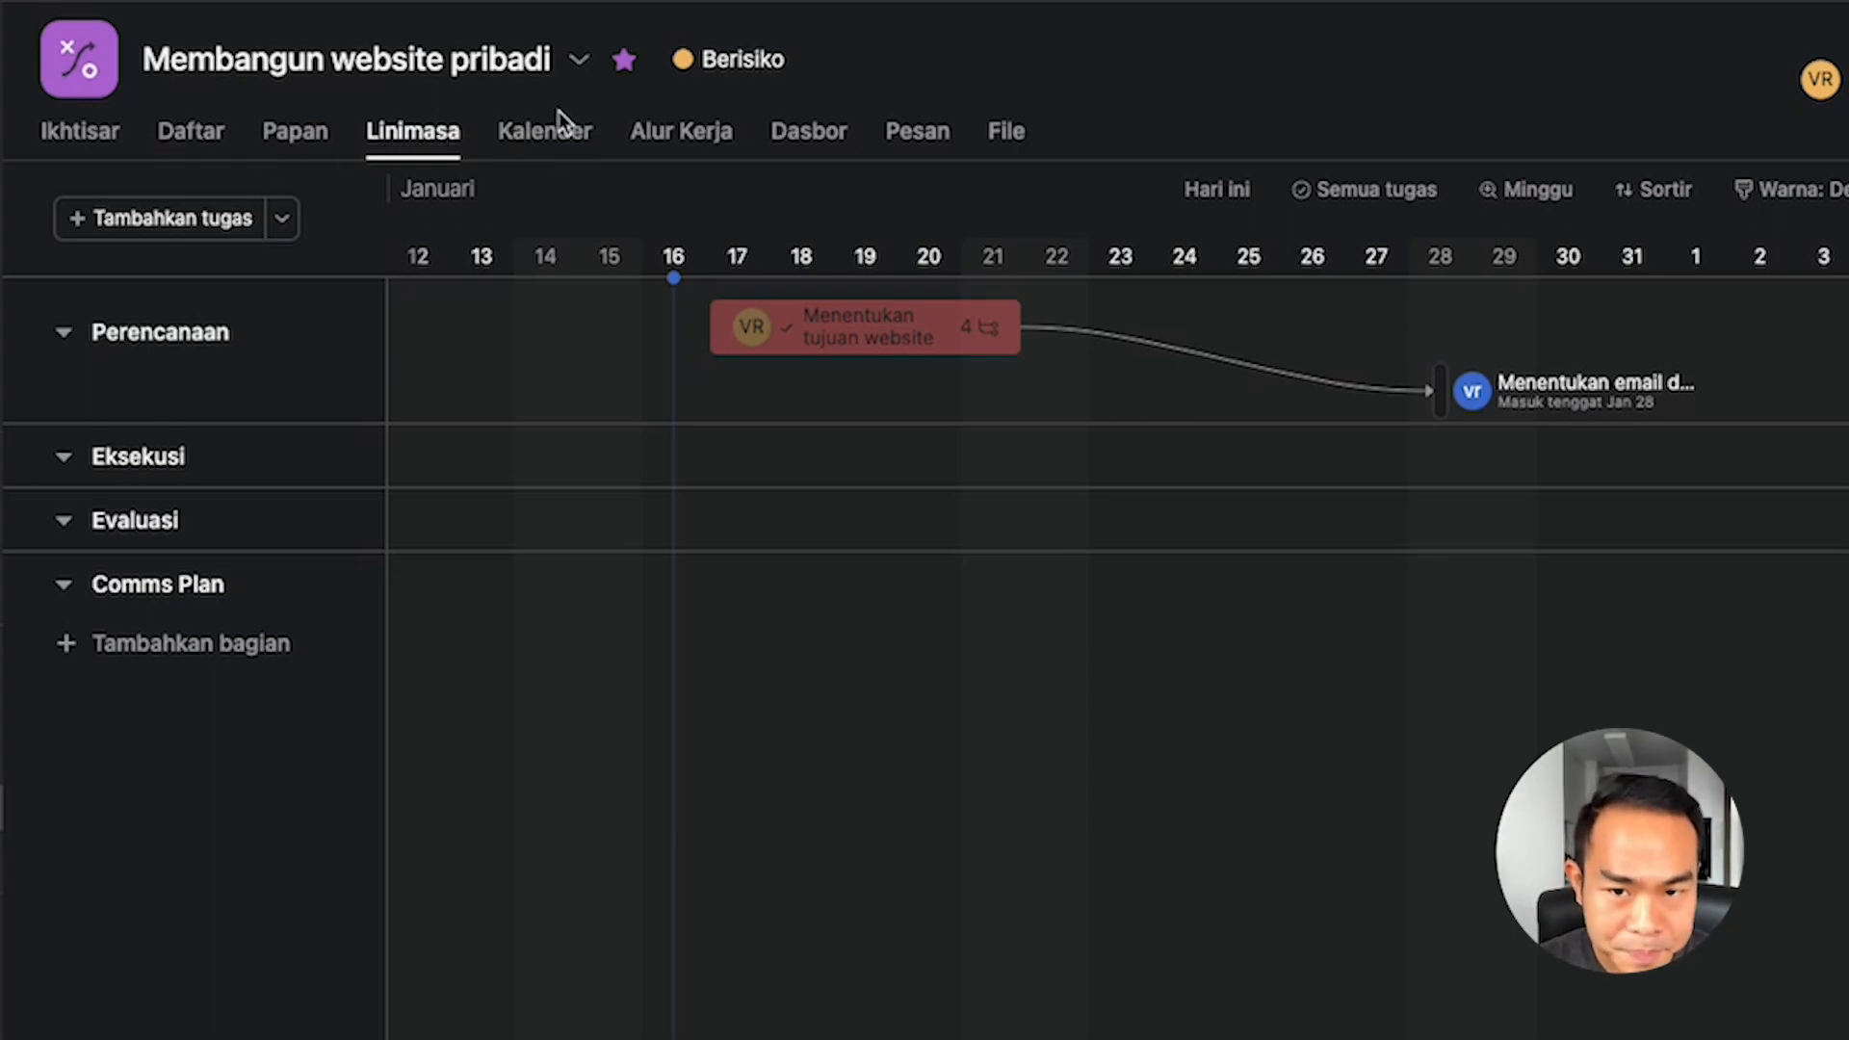
left_click(576, 137)
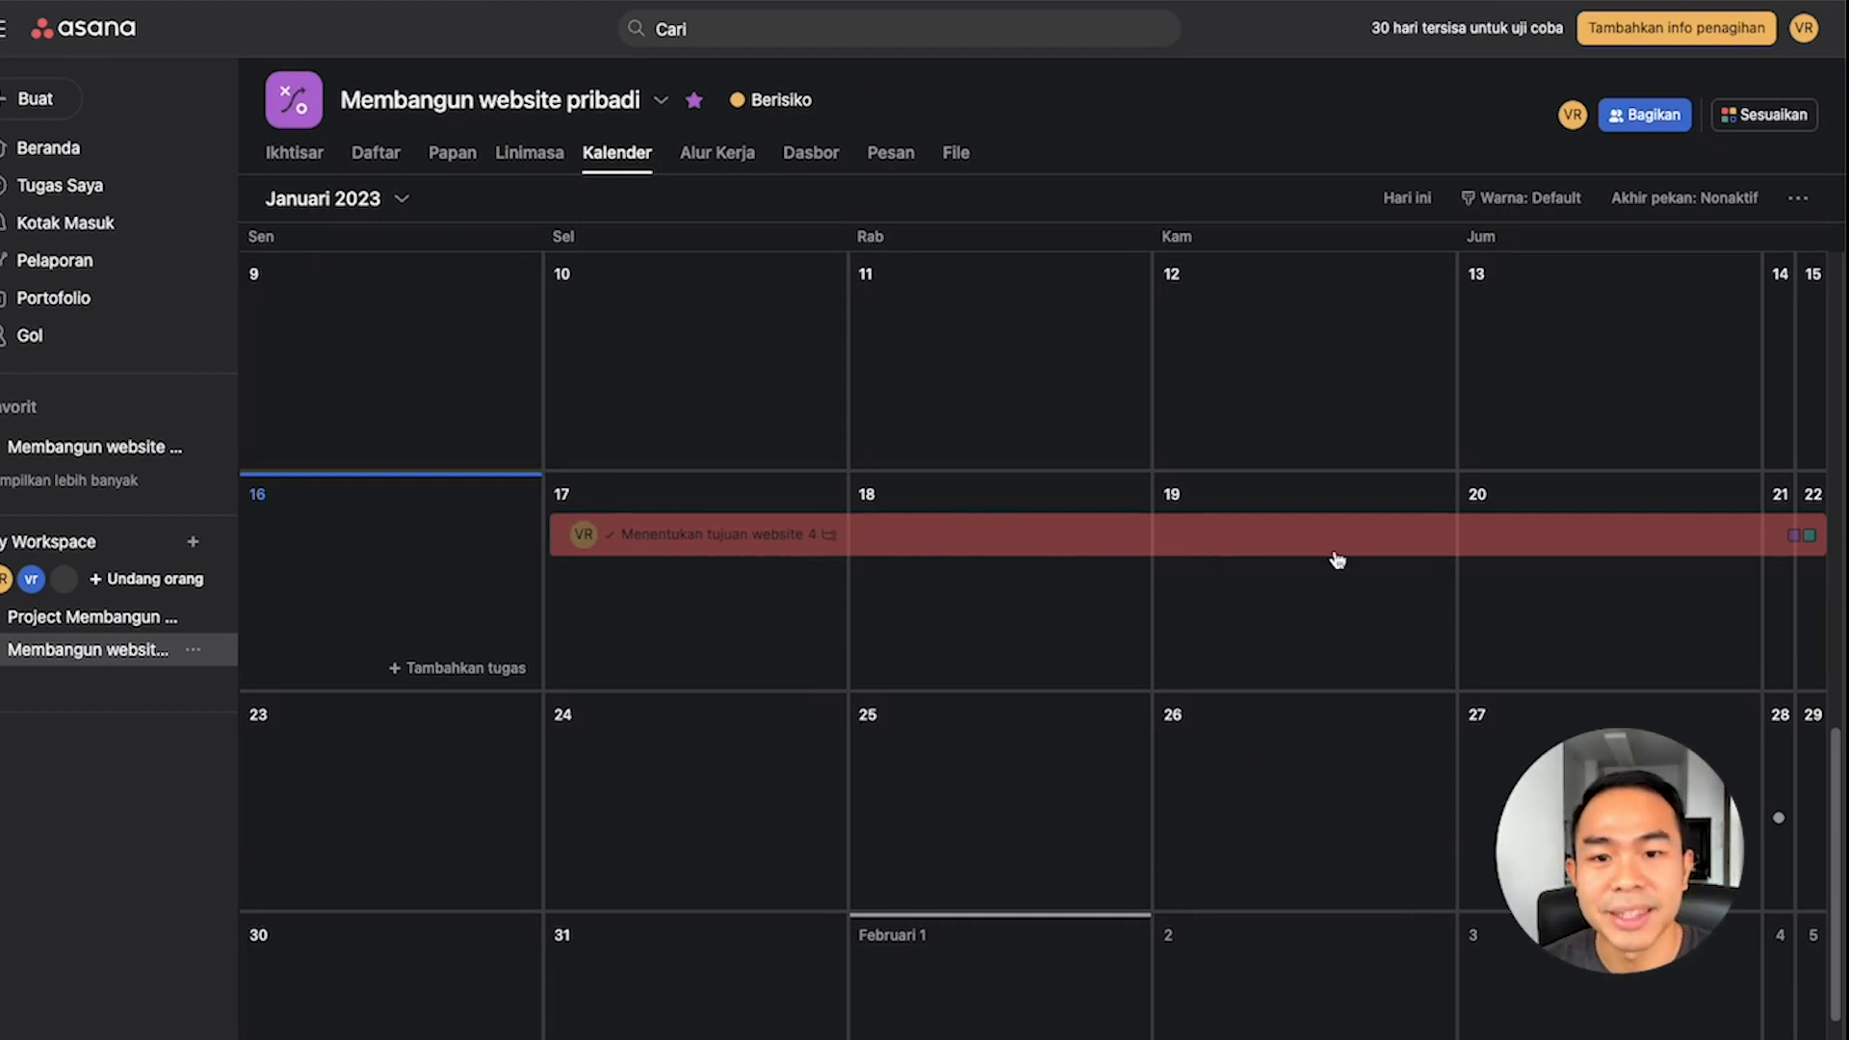
left_click(744, 155)
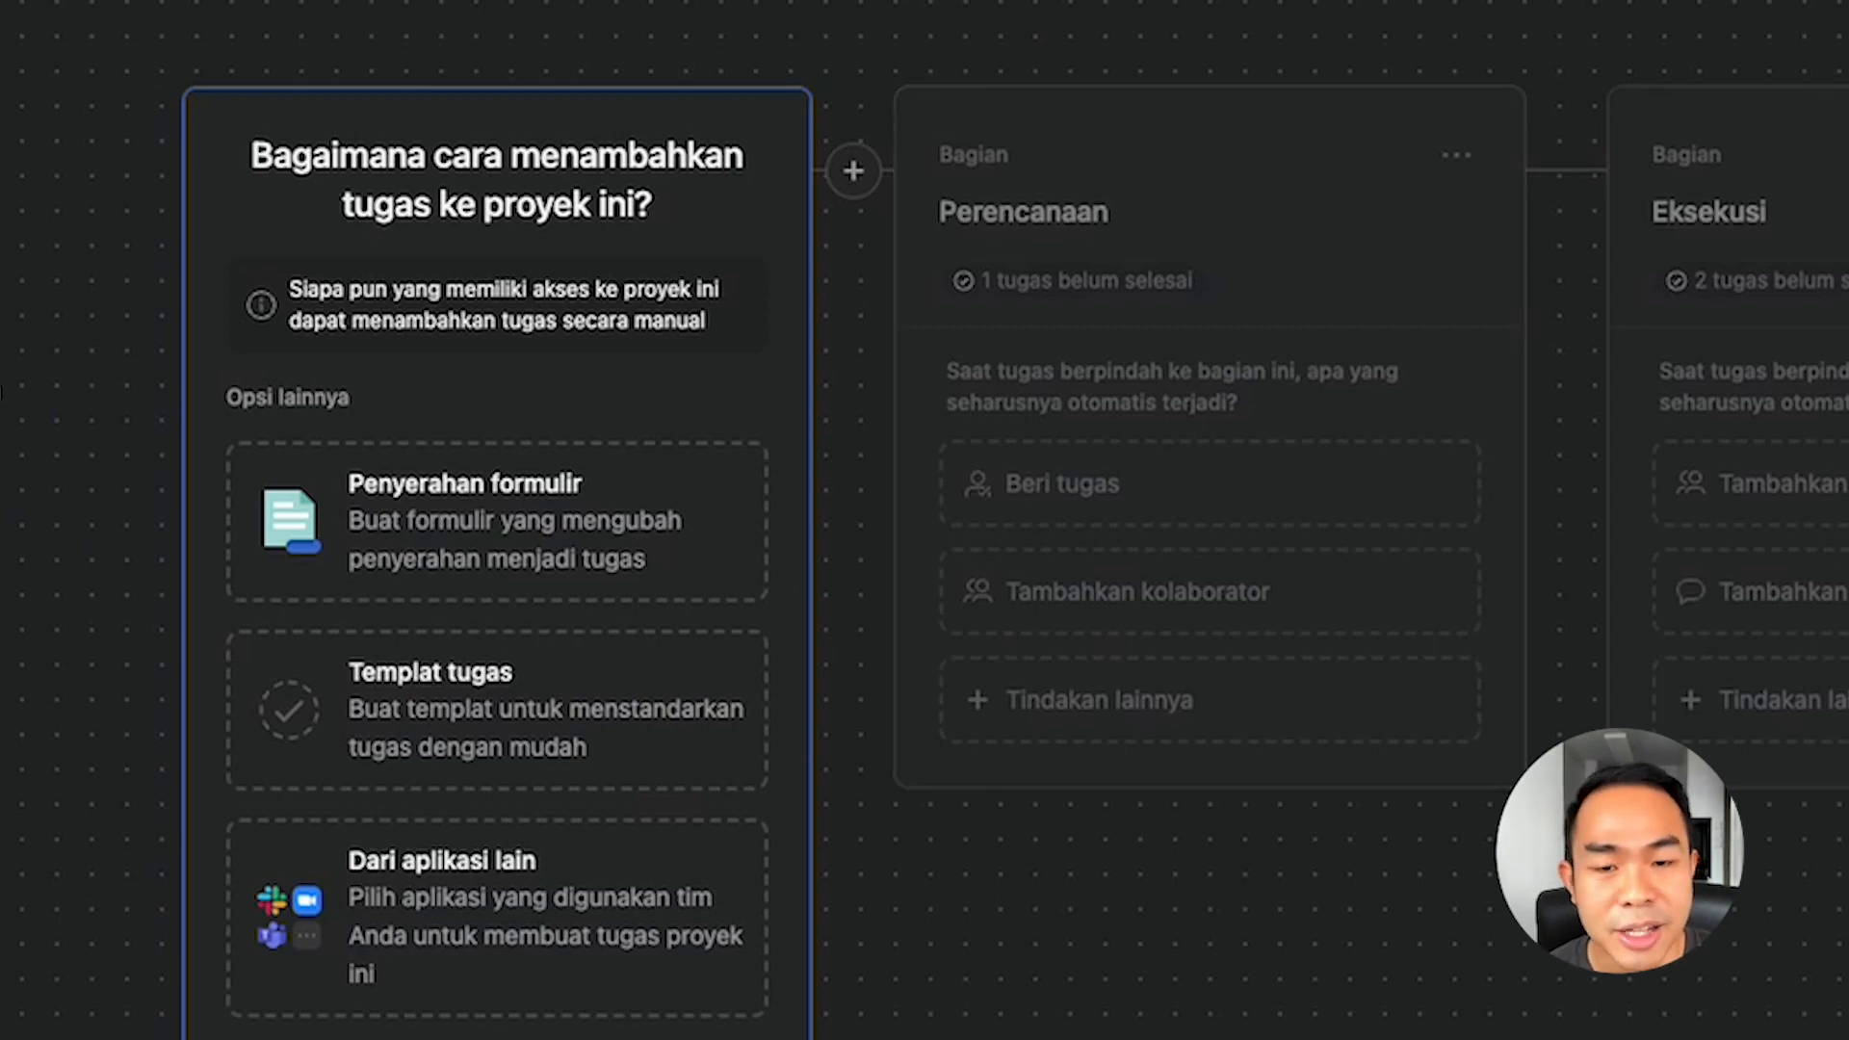
Open the project dashboard, dismiss the "Waktu" chart tip and examine the chart of incomplete tasks by section.
left_click(665, 125)
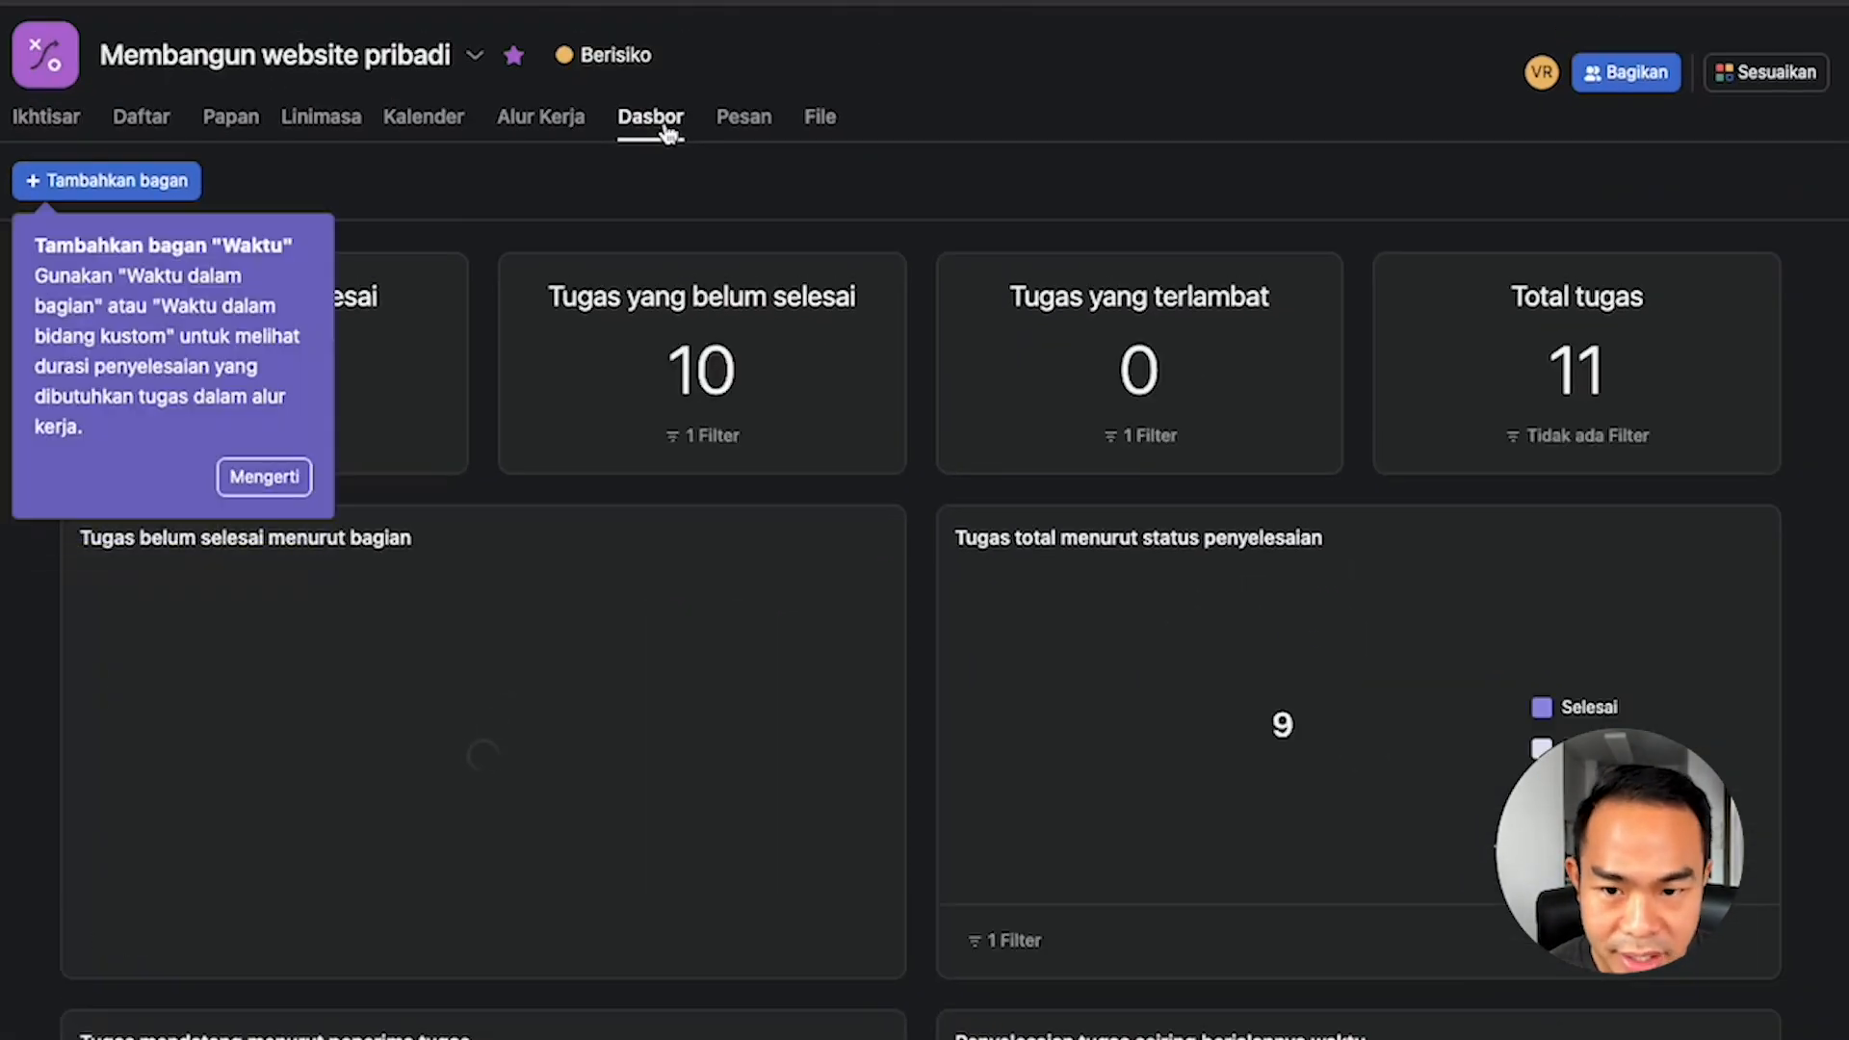
left_click(262, 476)
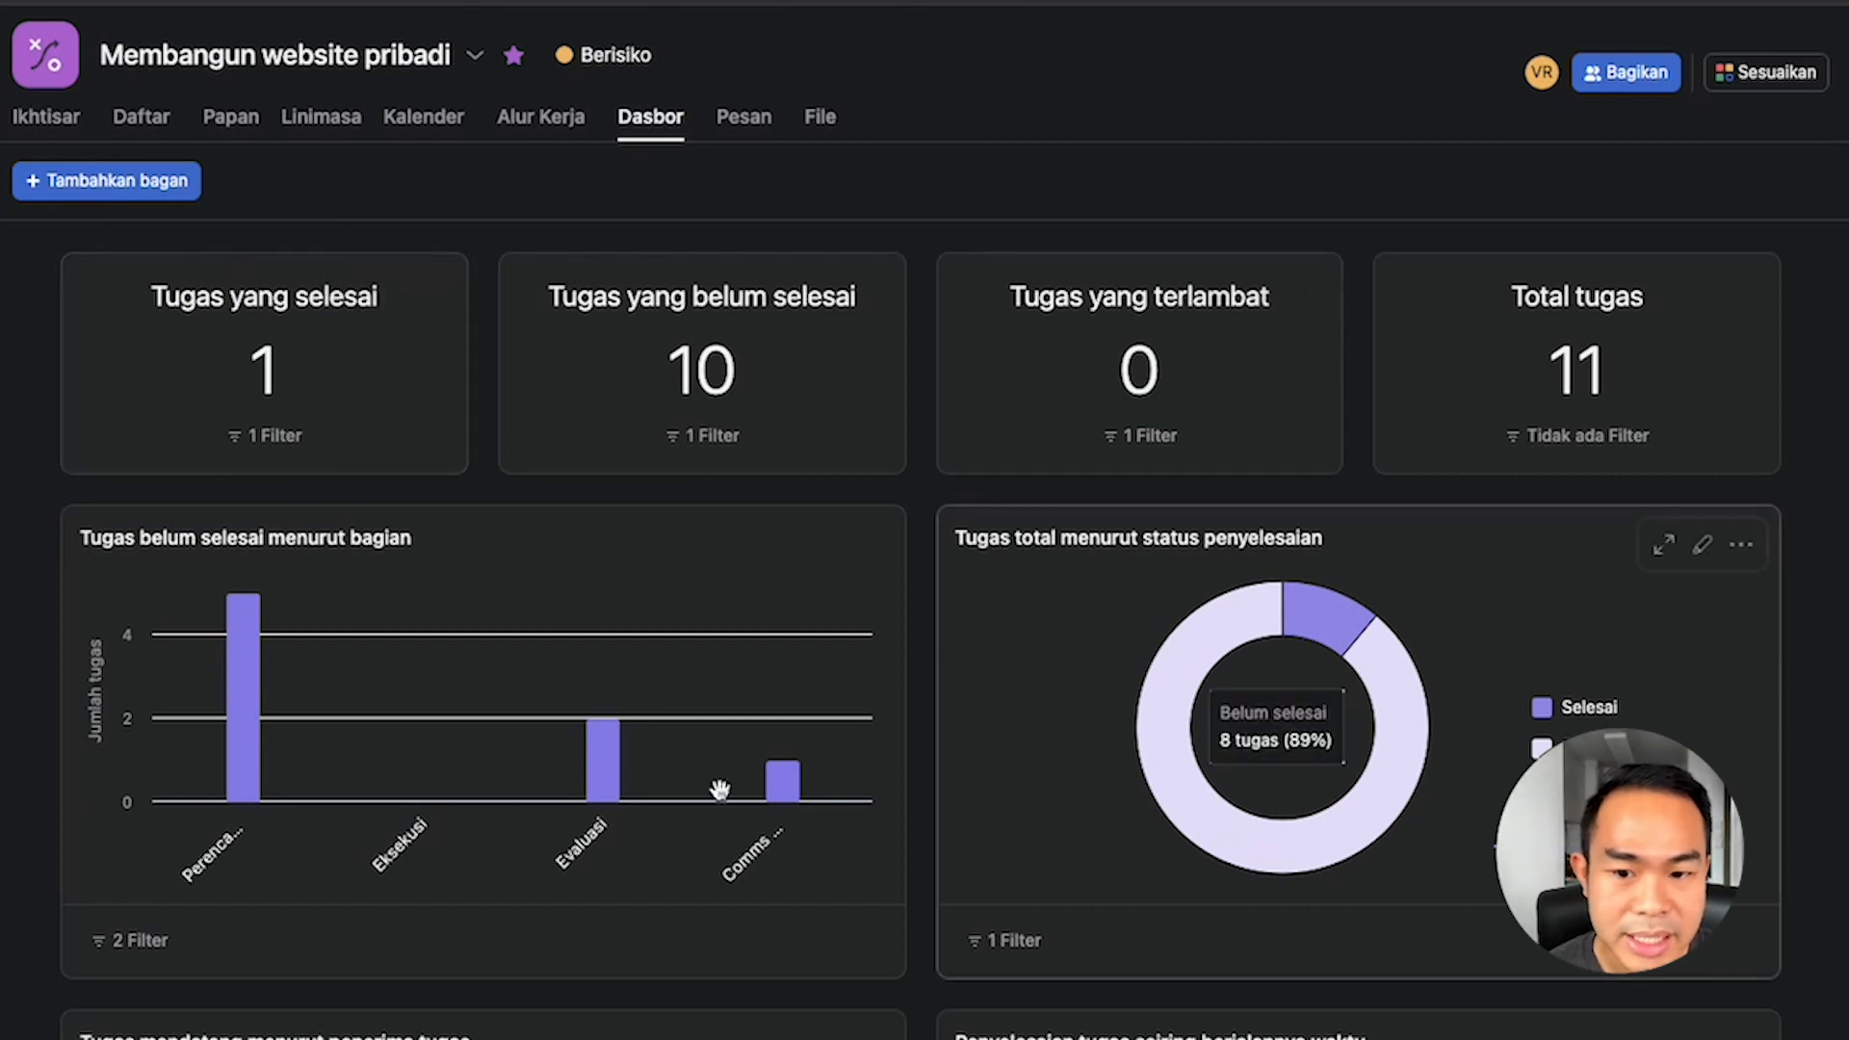
mouse_move(808, 785)
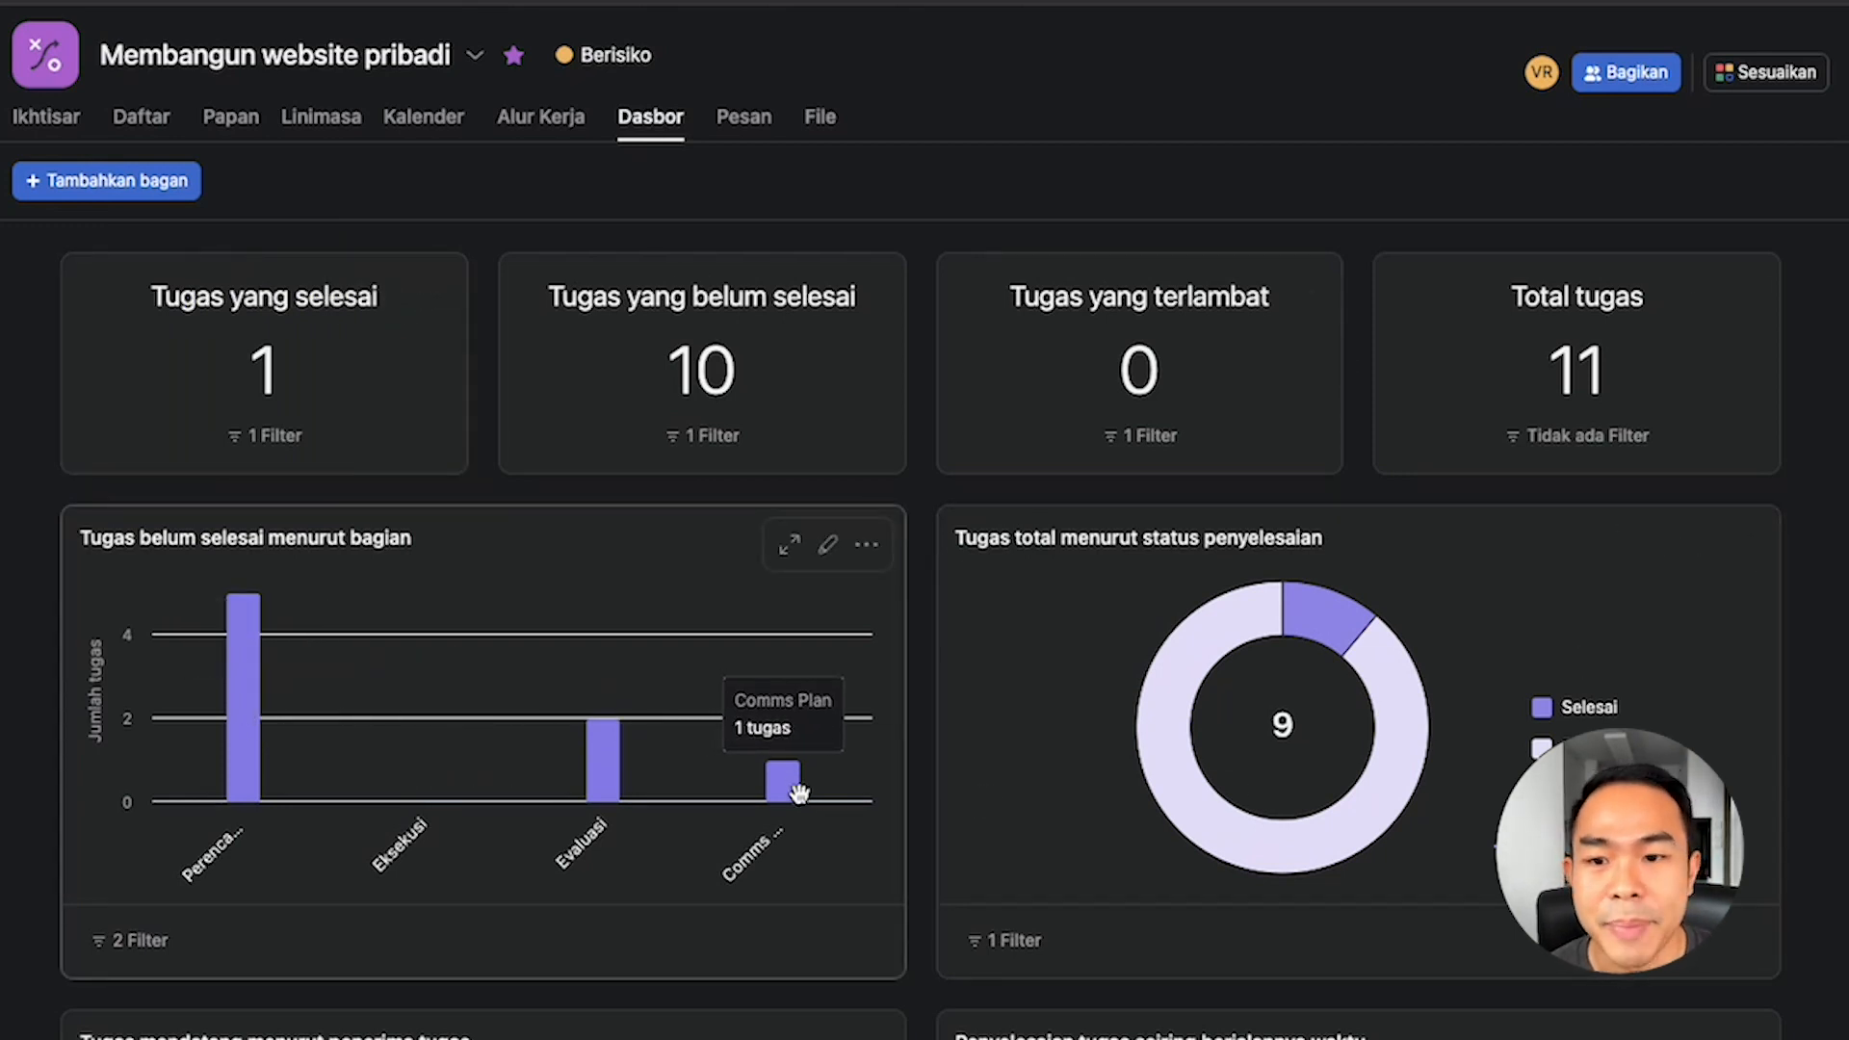
Open the settings for a new dashboard chart, examine its style, axis and filter options, and close them without adding the chart.
left_click(125, 184)
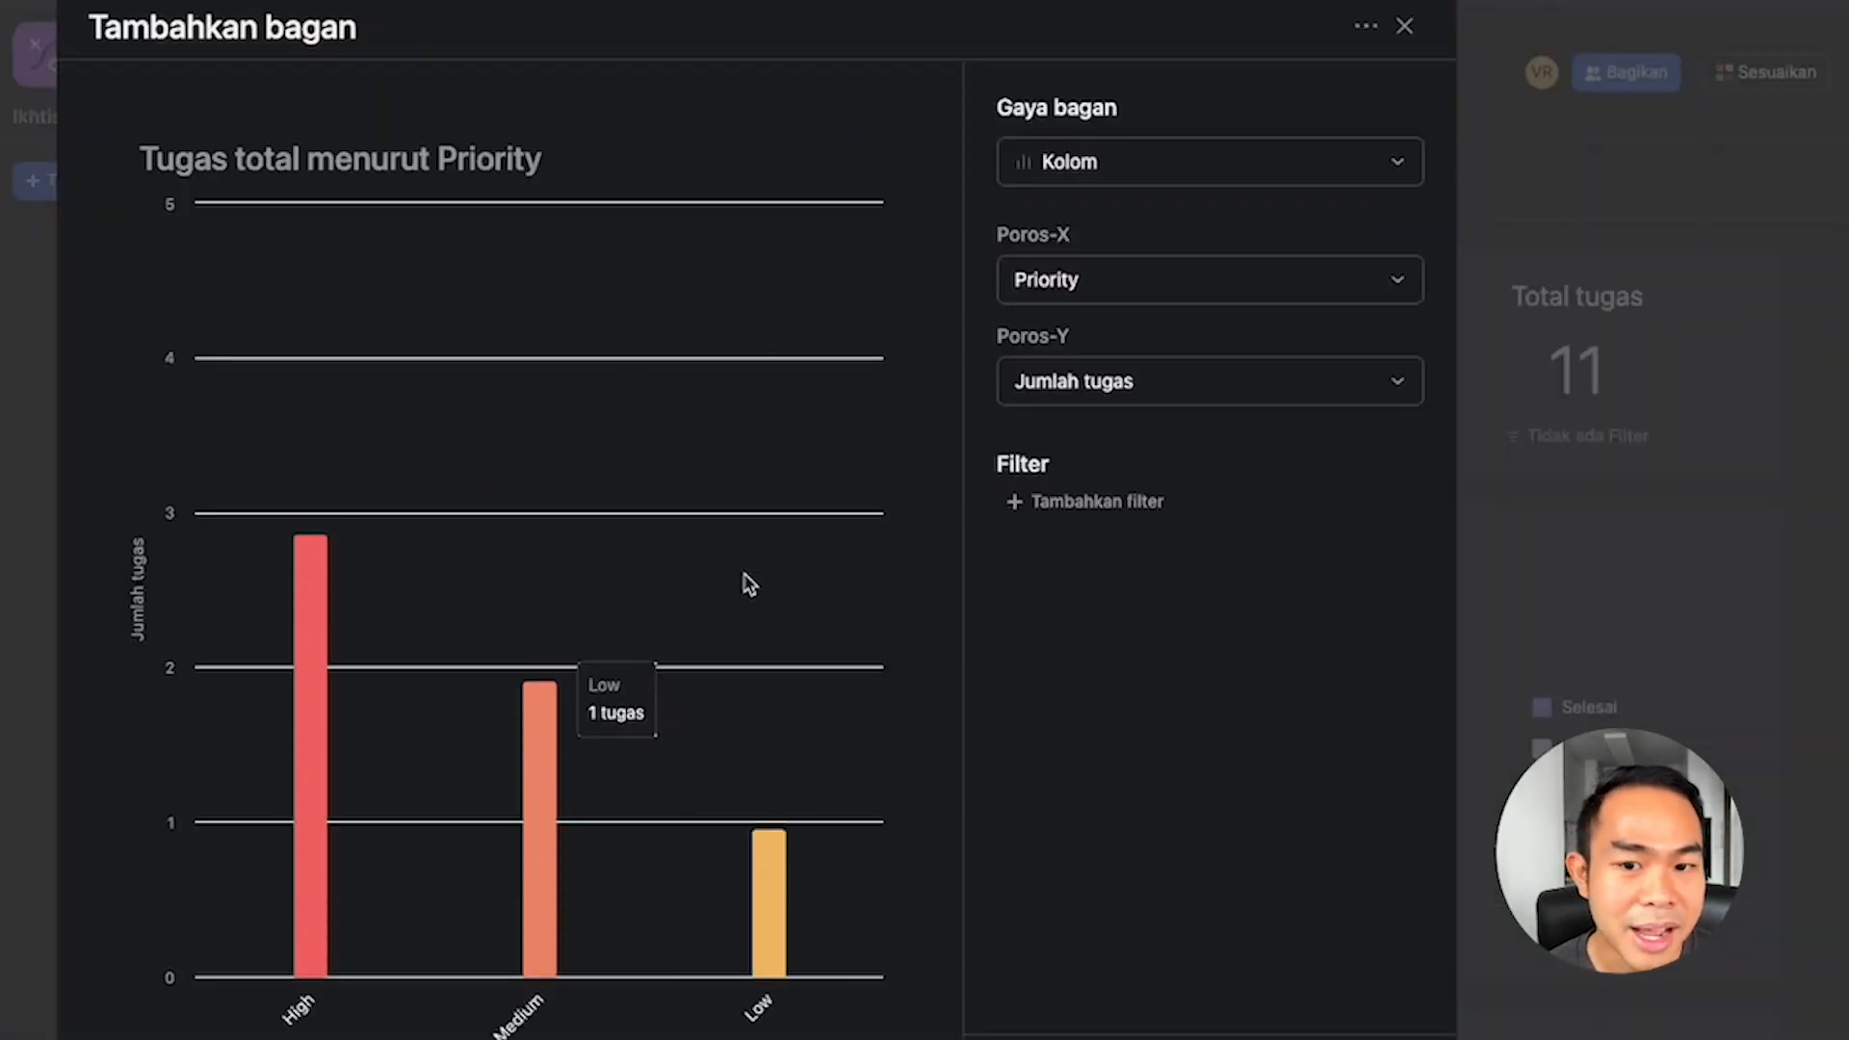
left_click(1406, 28)
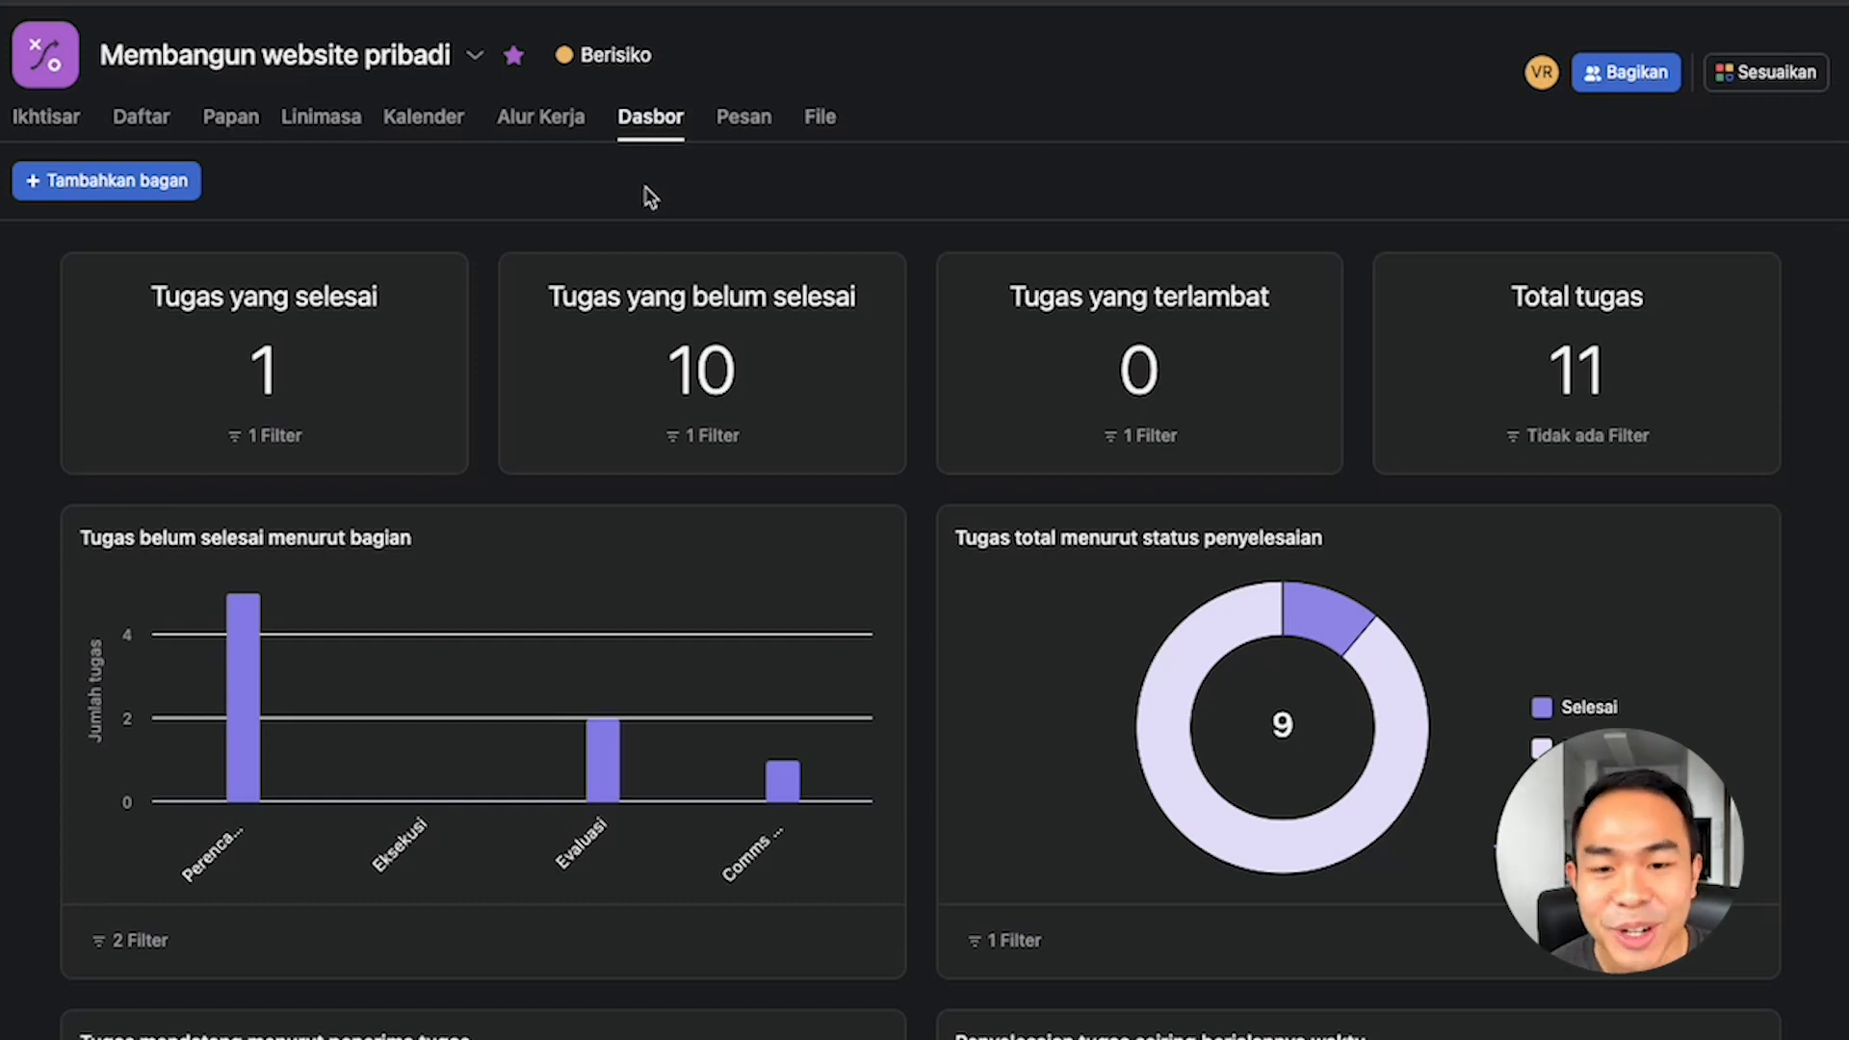
Send the project members a message titled "Selamat!" with the text "Project kita mendapatkan approval!".
left_click(742, 135)
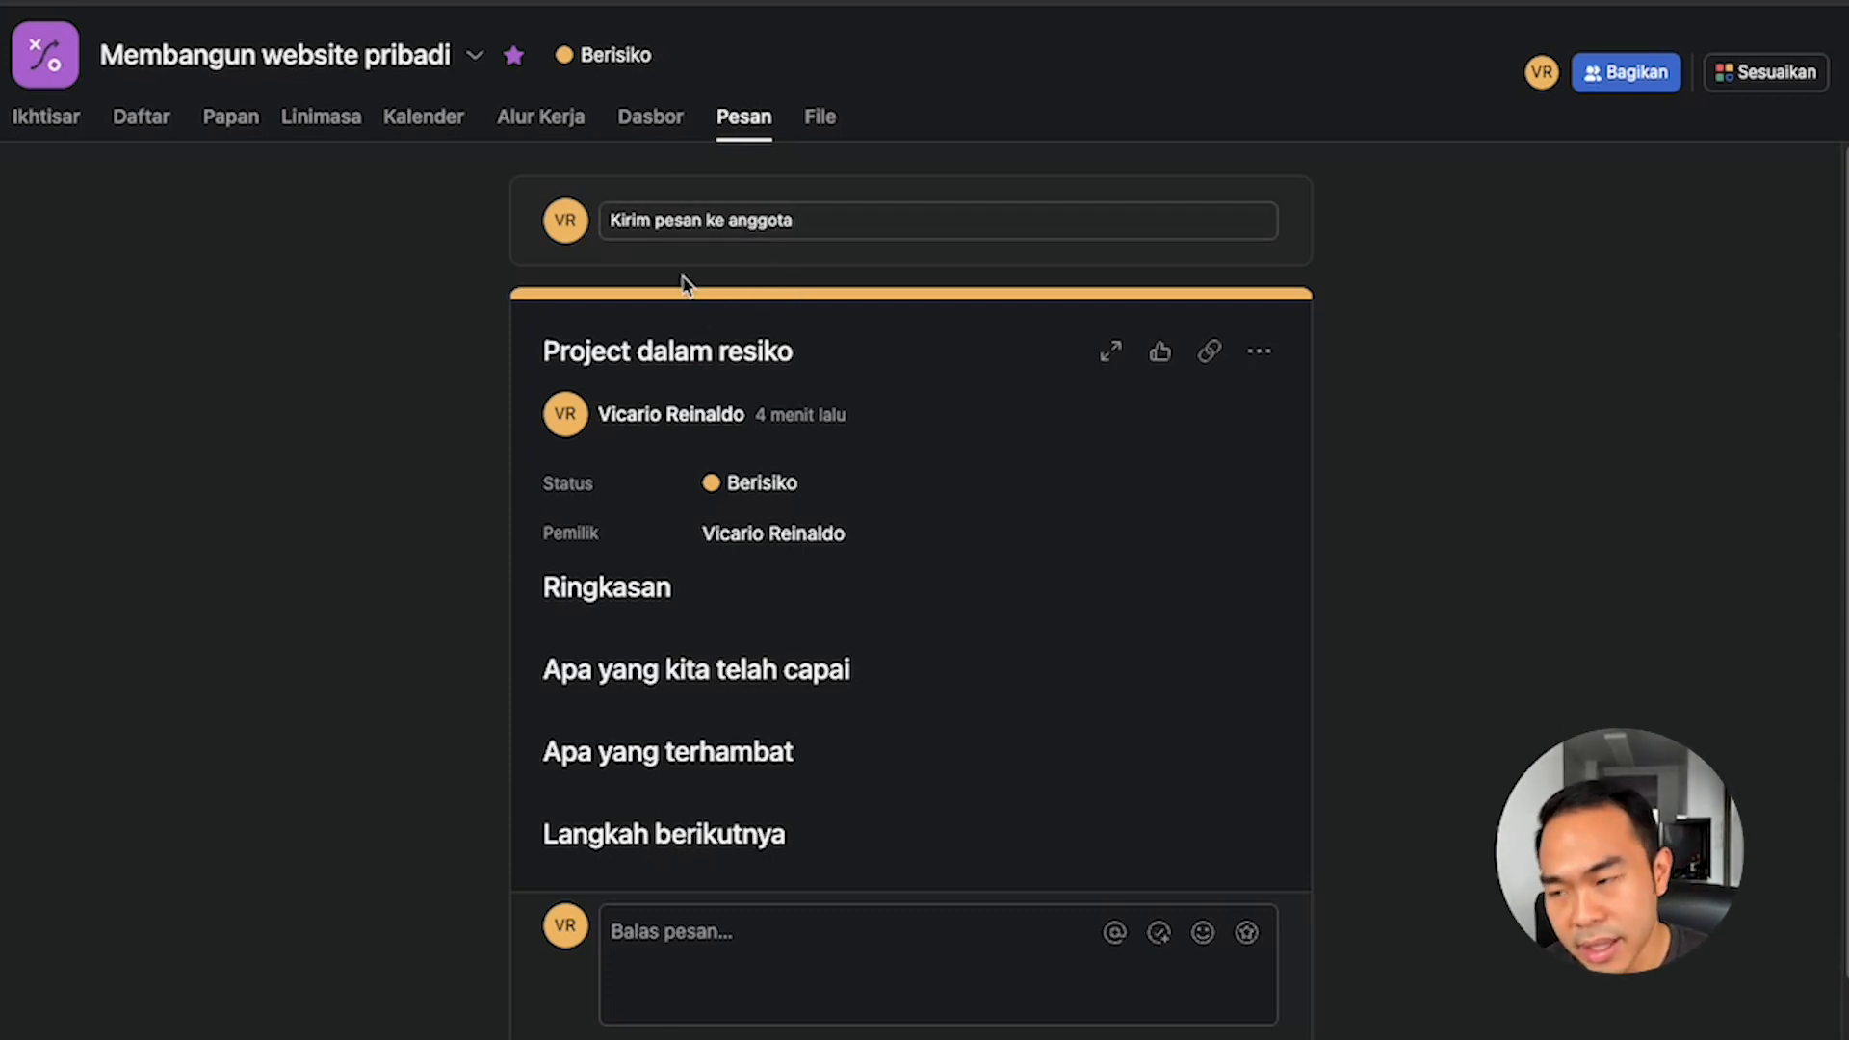
left_click(735, 219)
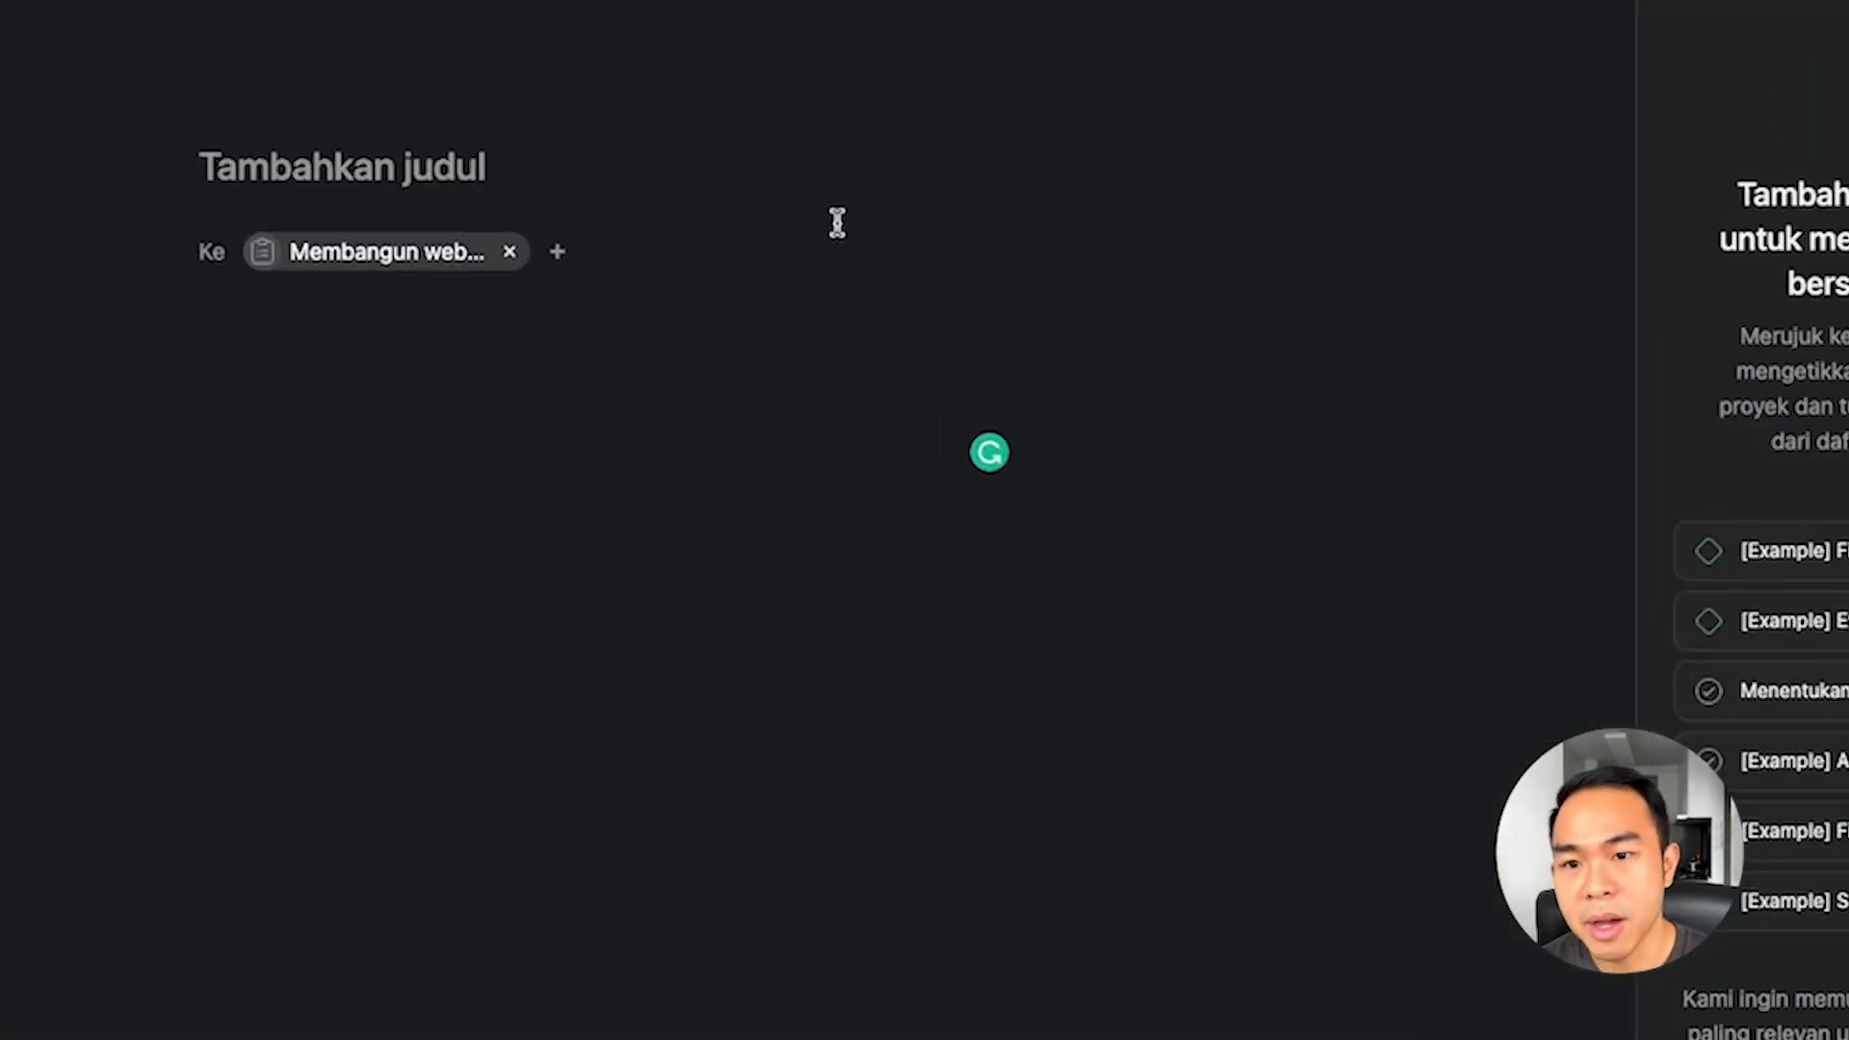
left_click(542, 157)
type("Selamat!")
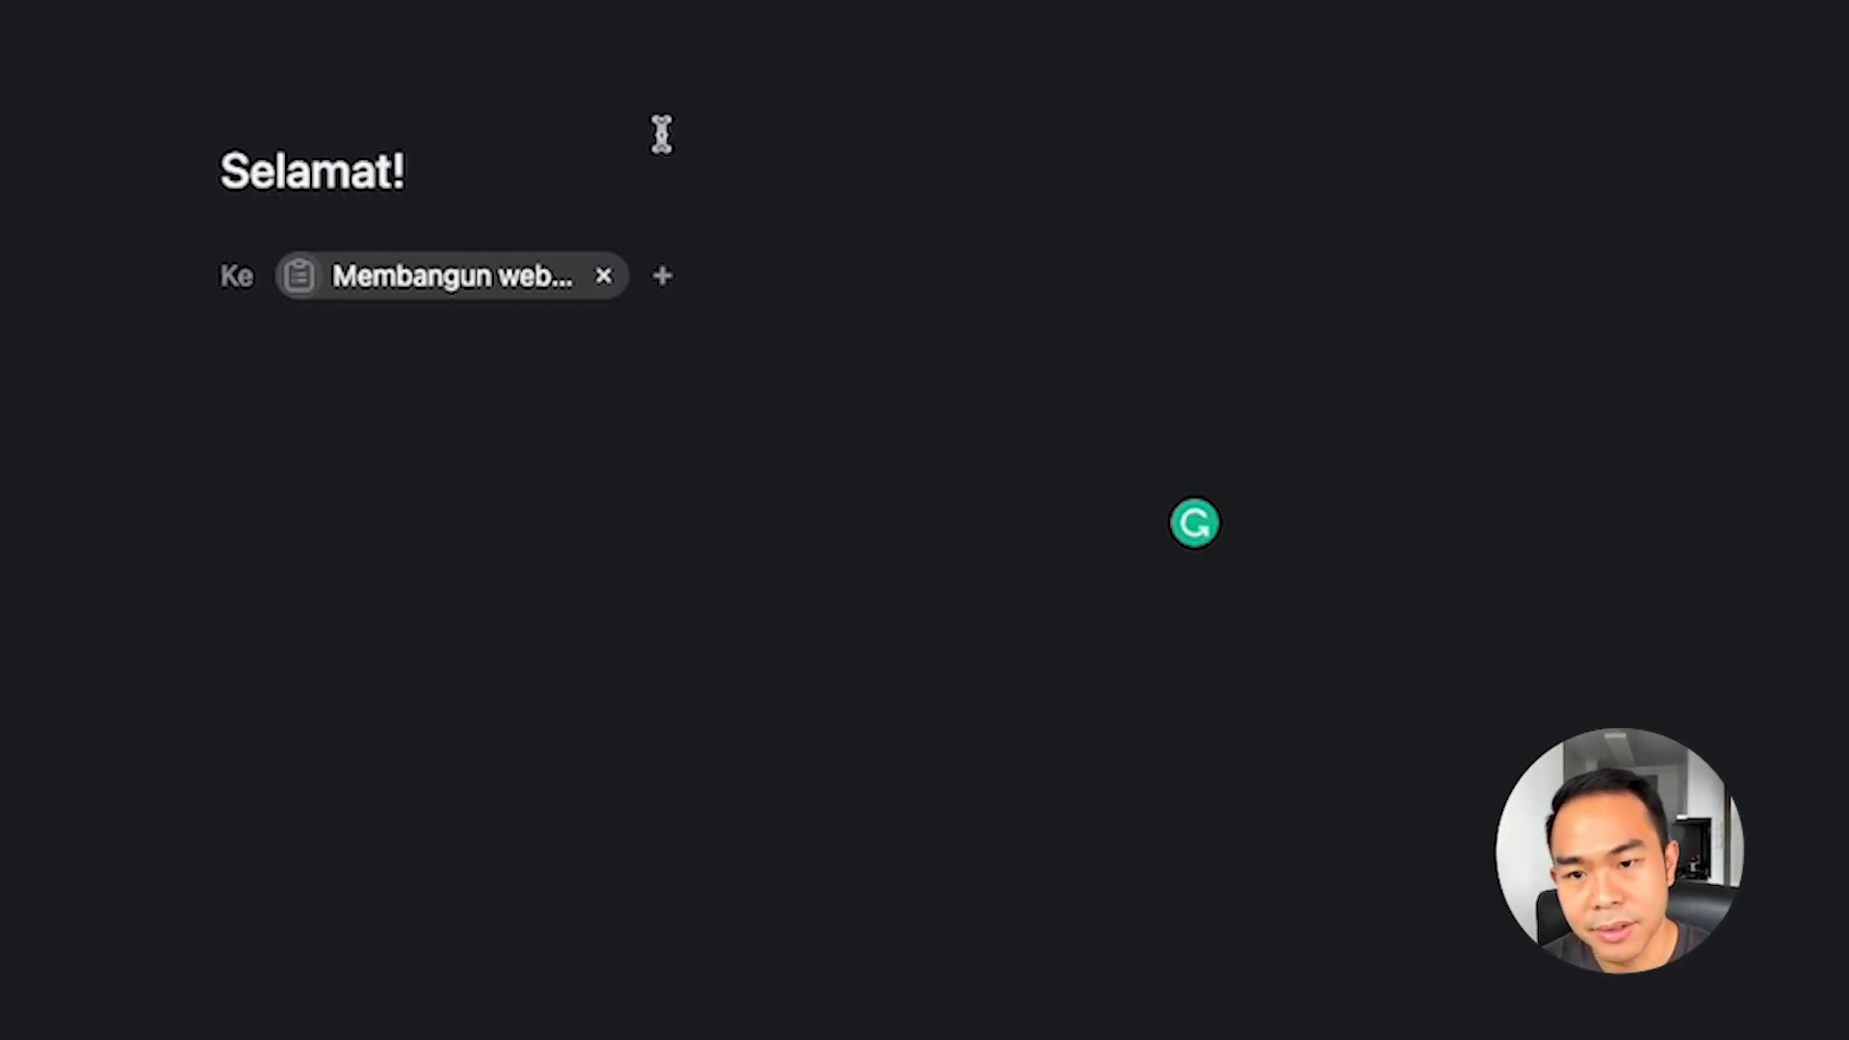
left_click(374, 388)
type("Project kita mendapatkan approval!")
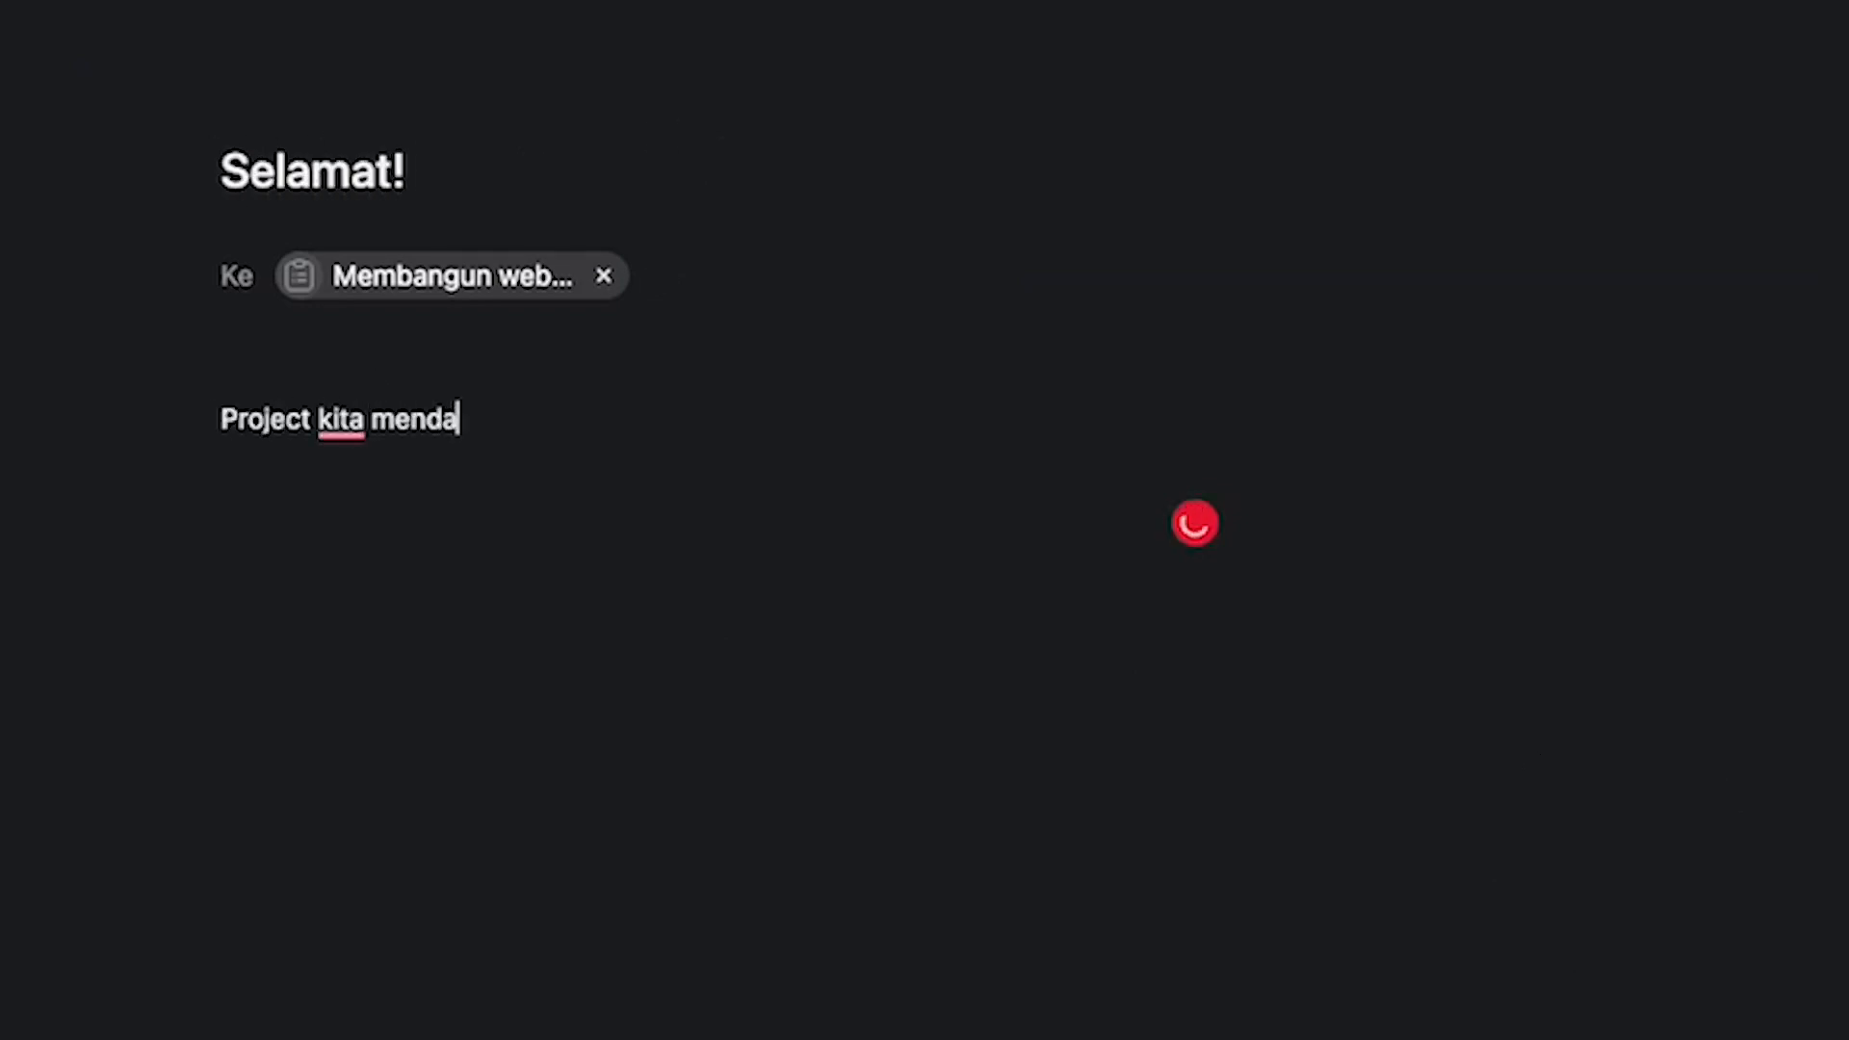
left_click(1121, 939)
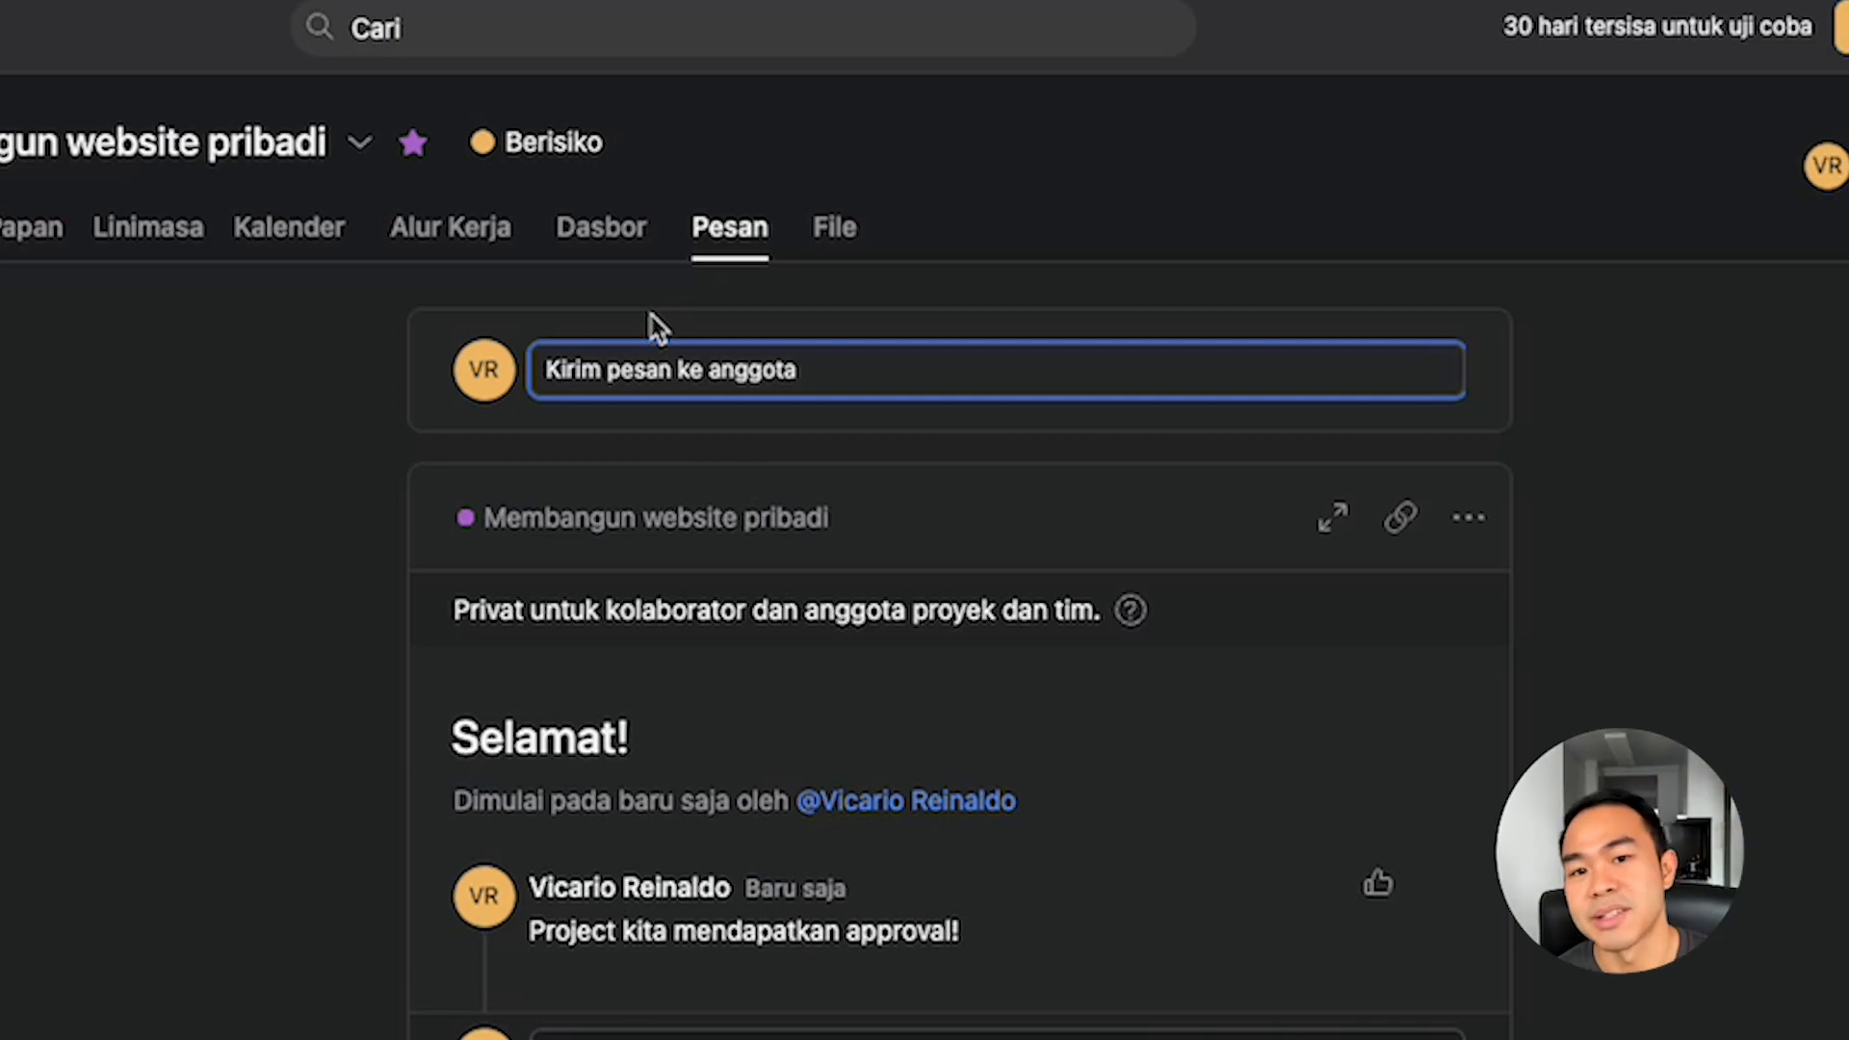
View the project's collection of attached files and return to the task list.
left_click(834, 236)
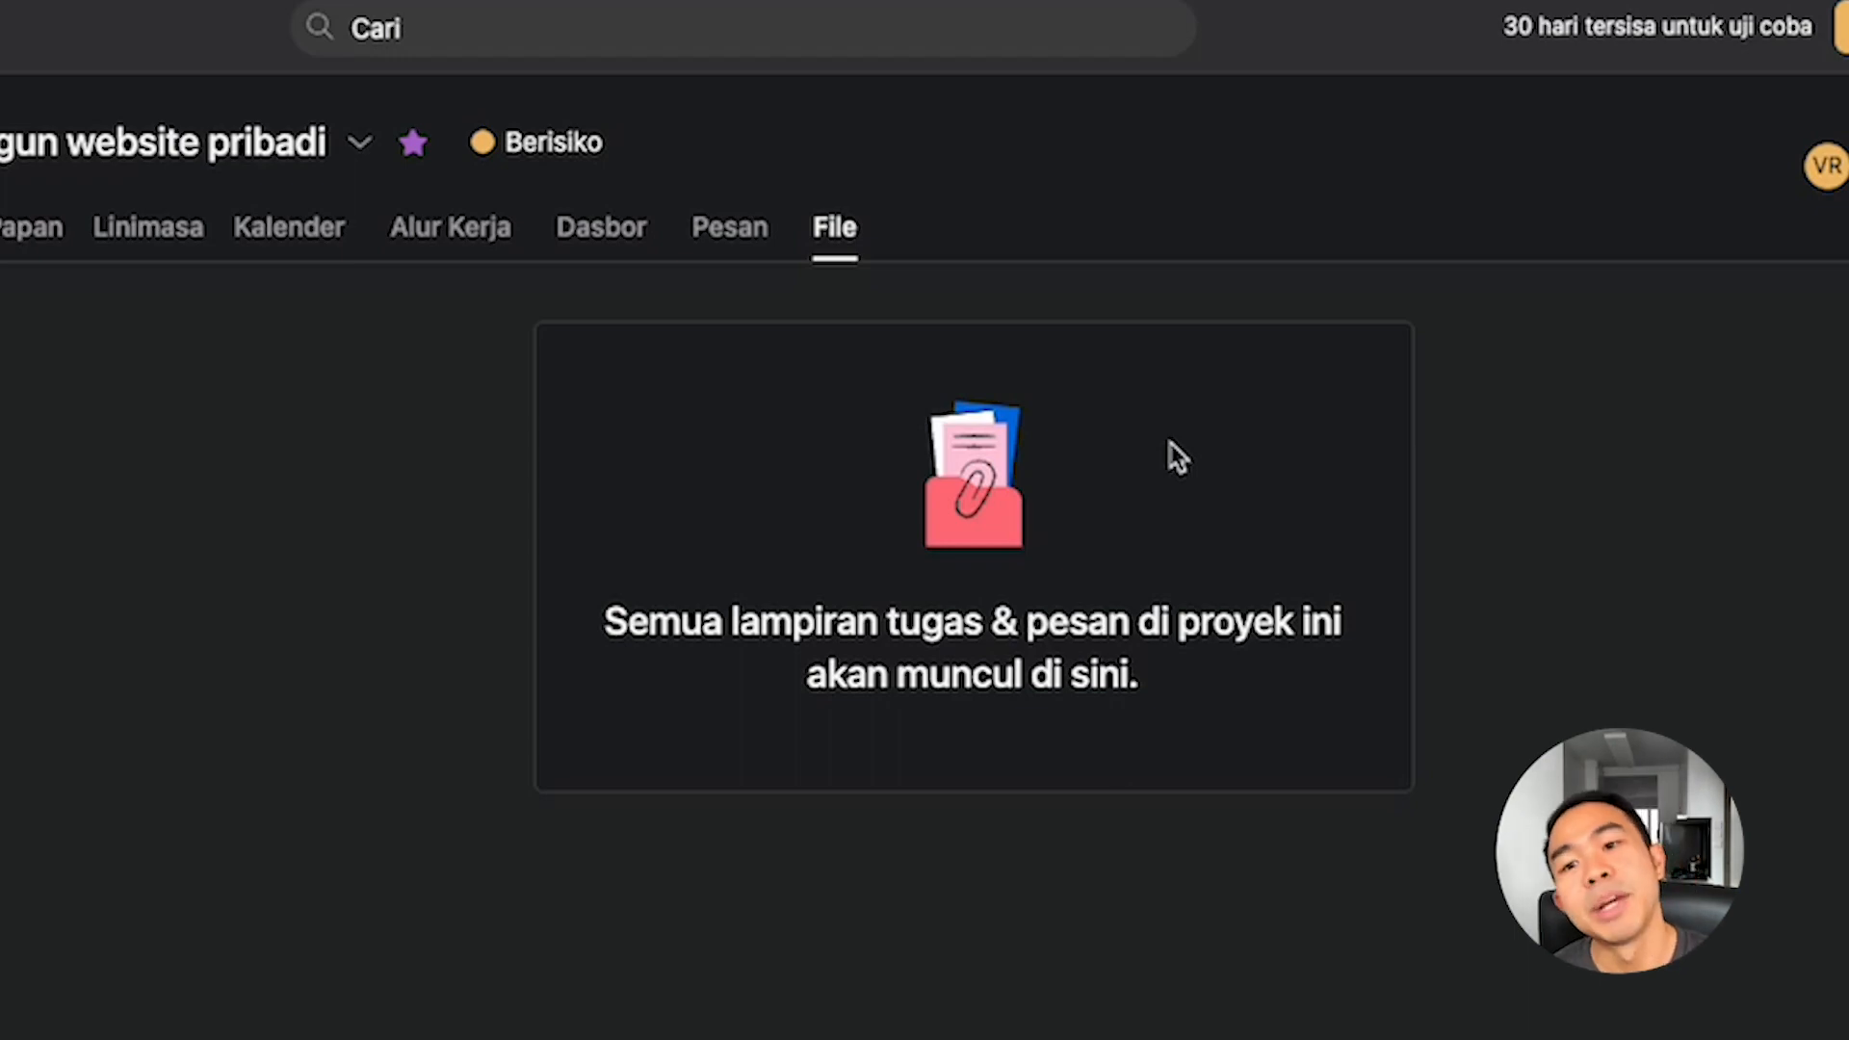
left_click(162, 137)
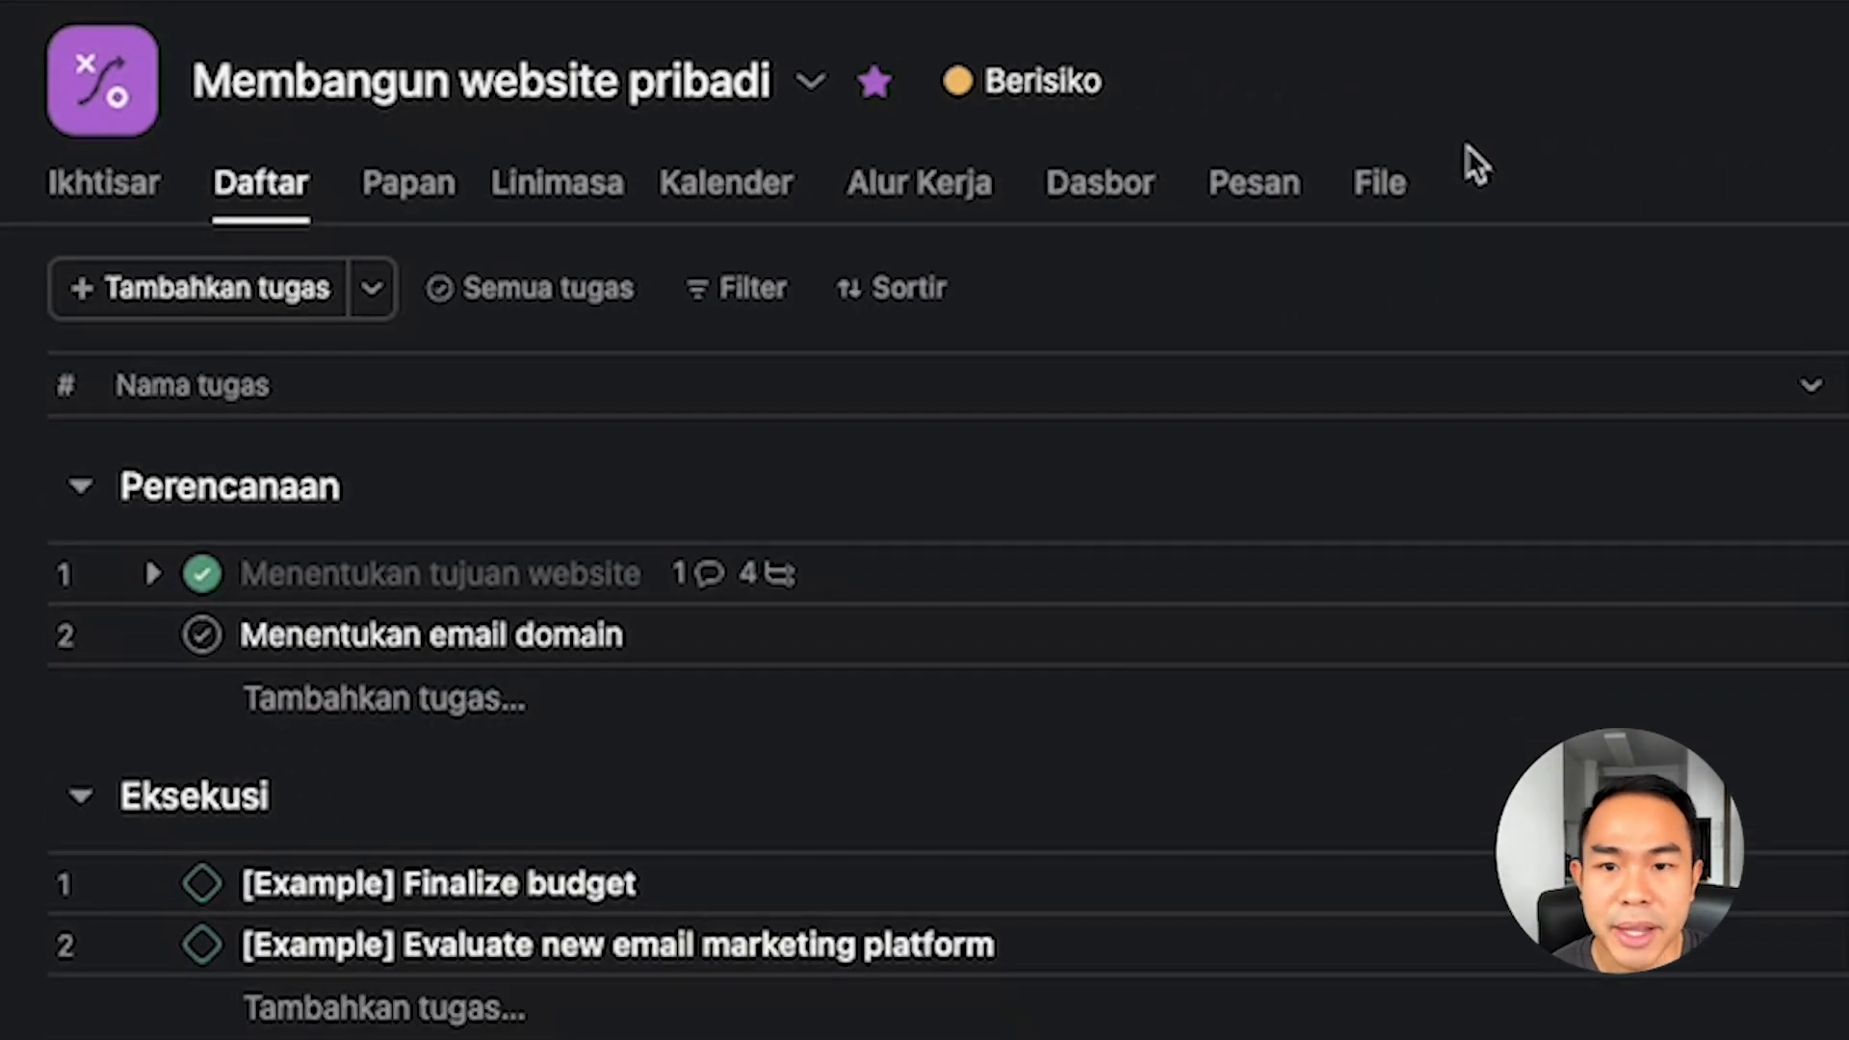
Edit the project details of "Membangun website pribadi" and set the deadline to June 30, 2023.
left_click(812, 85)
left_click(1036, 176)
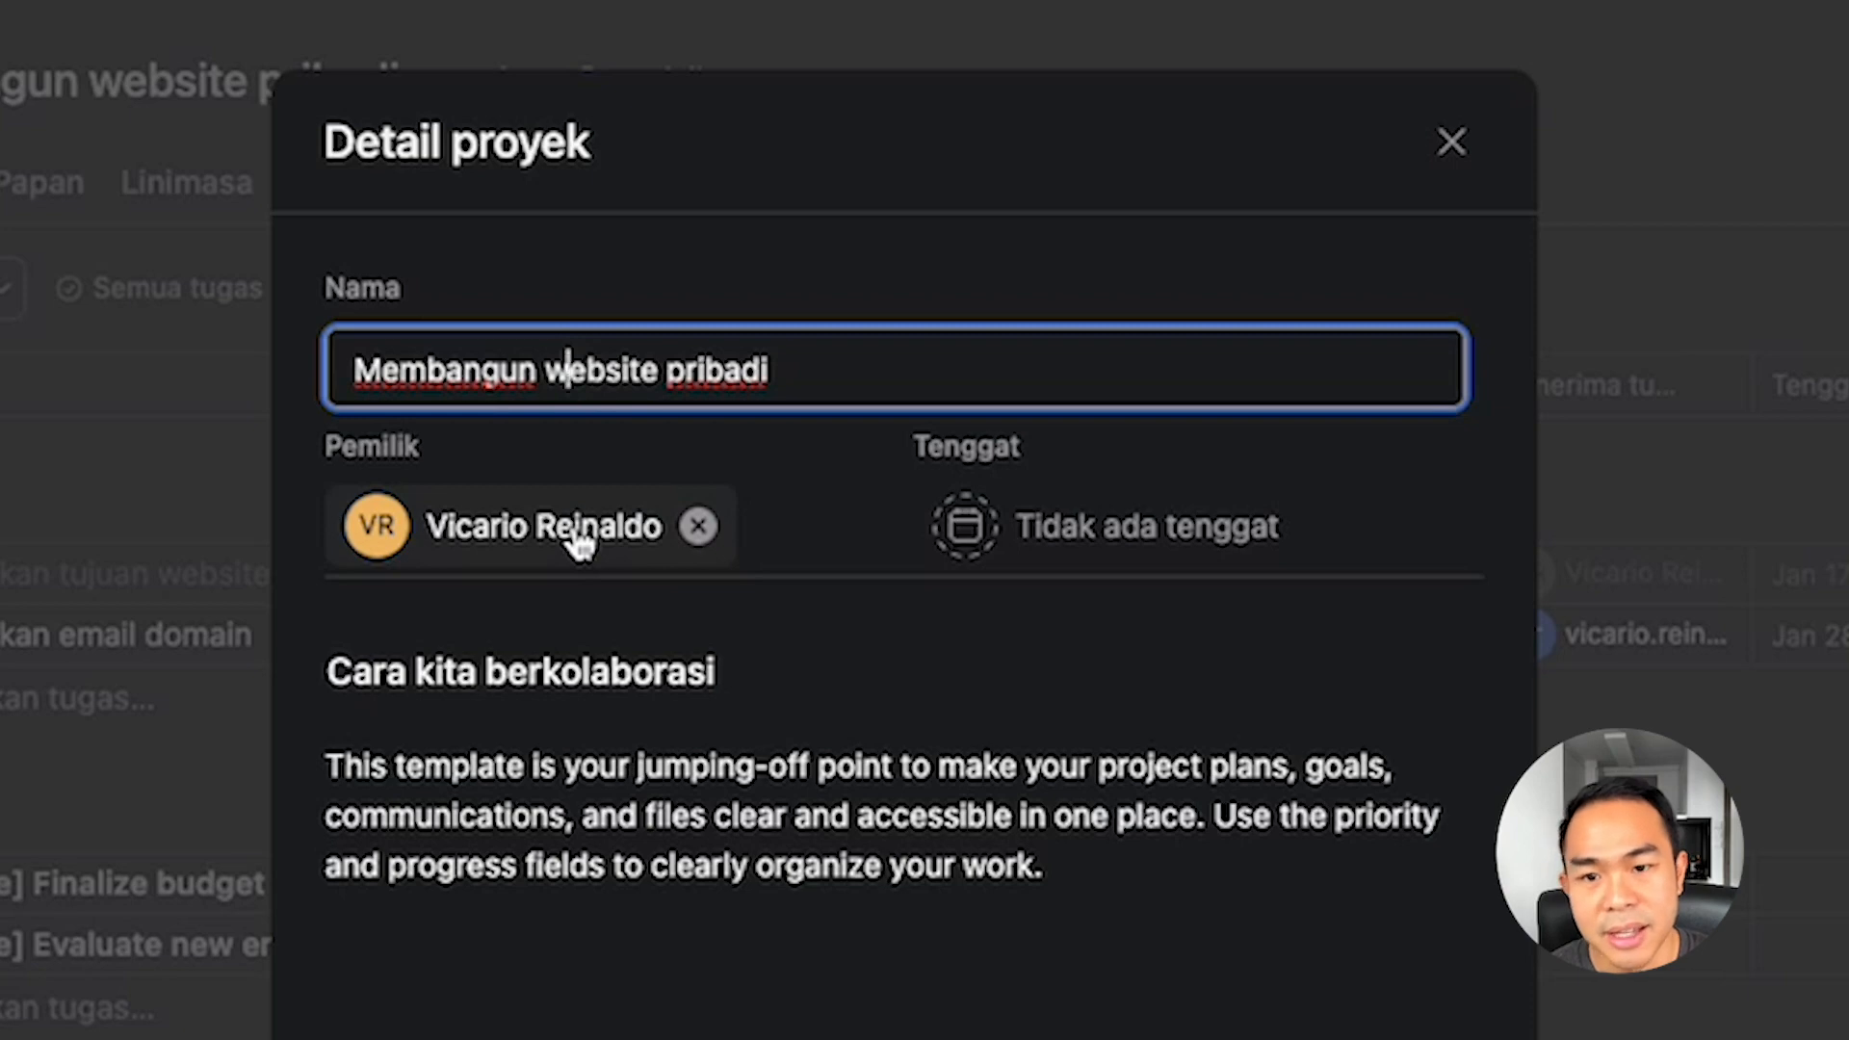
left_click(968, 538)
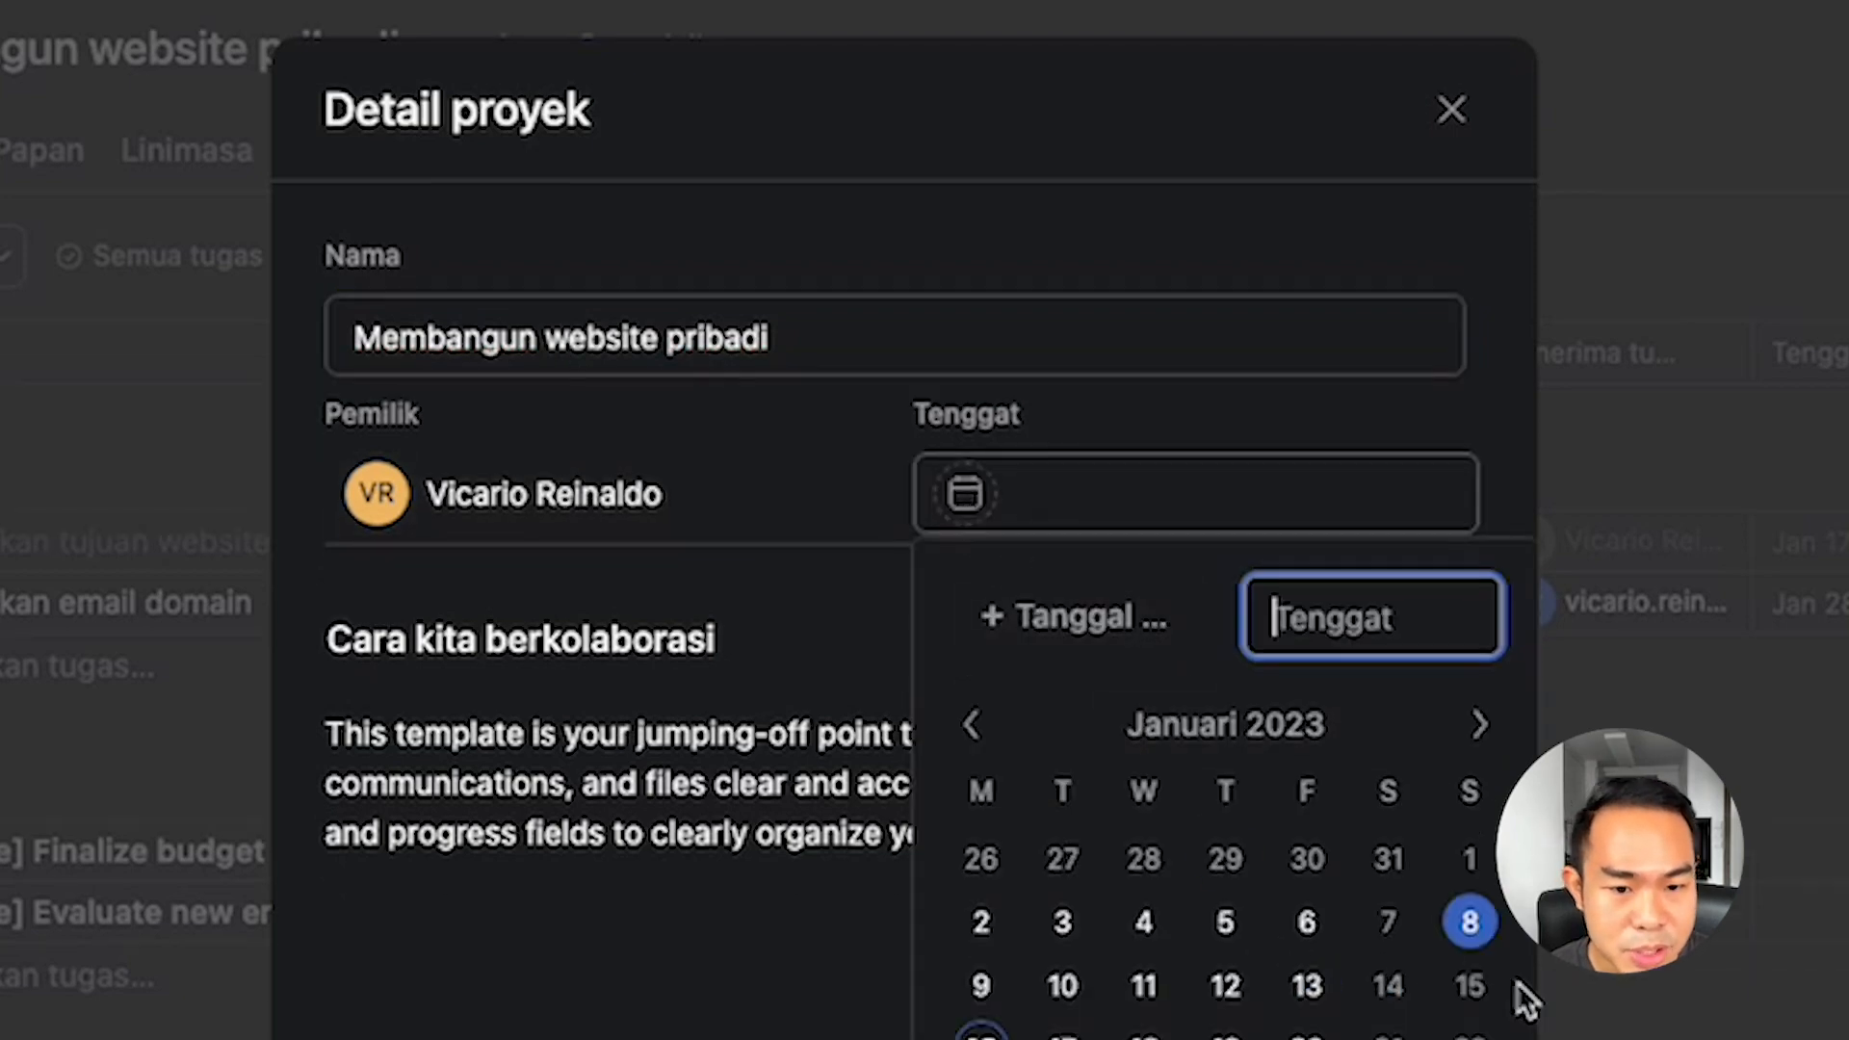
left_click(1482, 755)
left_click(1483, 530)
left_click(1483, 530)
left_click(1483, 530)
left_click(1483, 529)
left_click(1483, 529)
left_click(1483, 530)
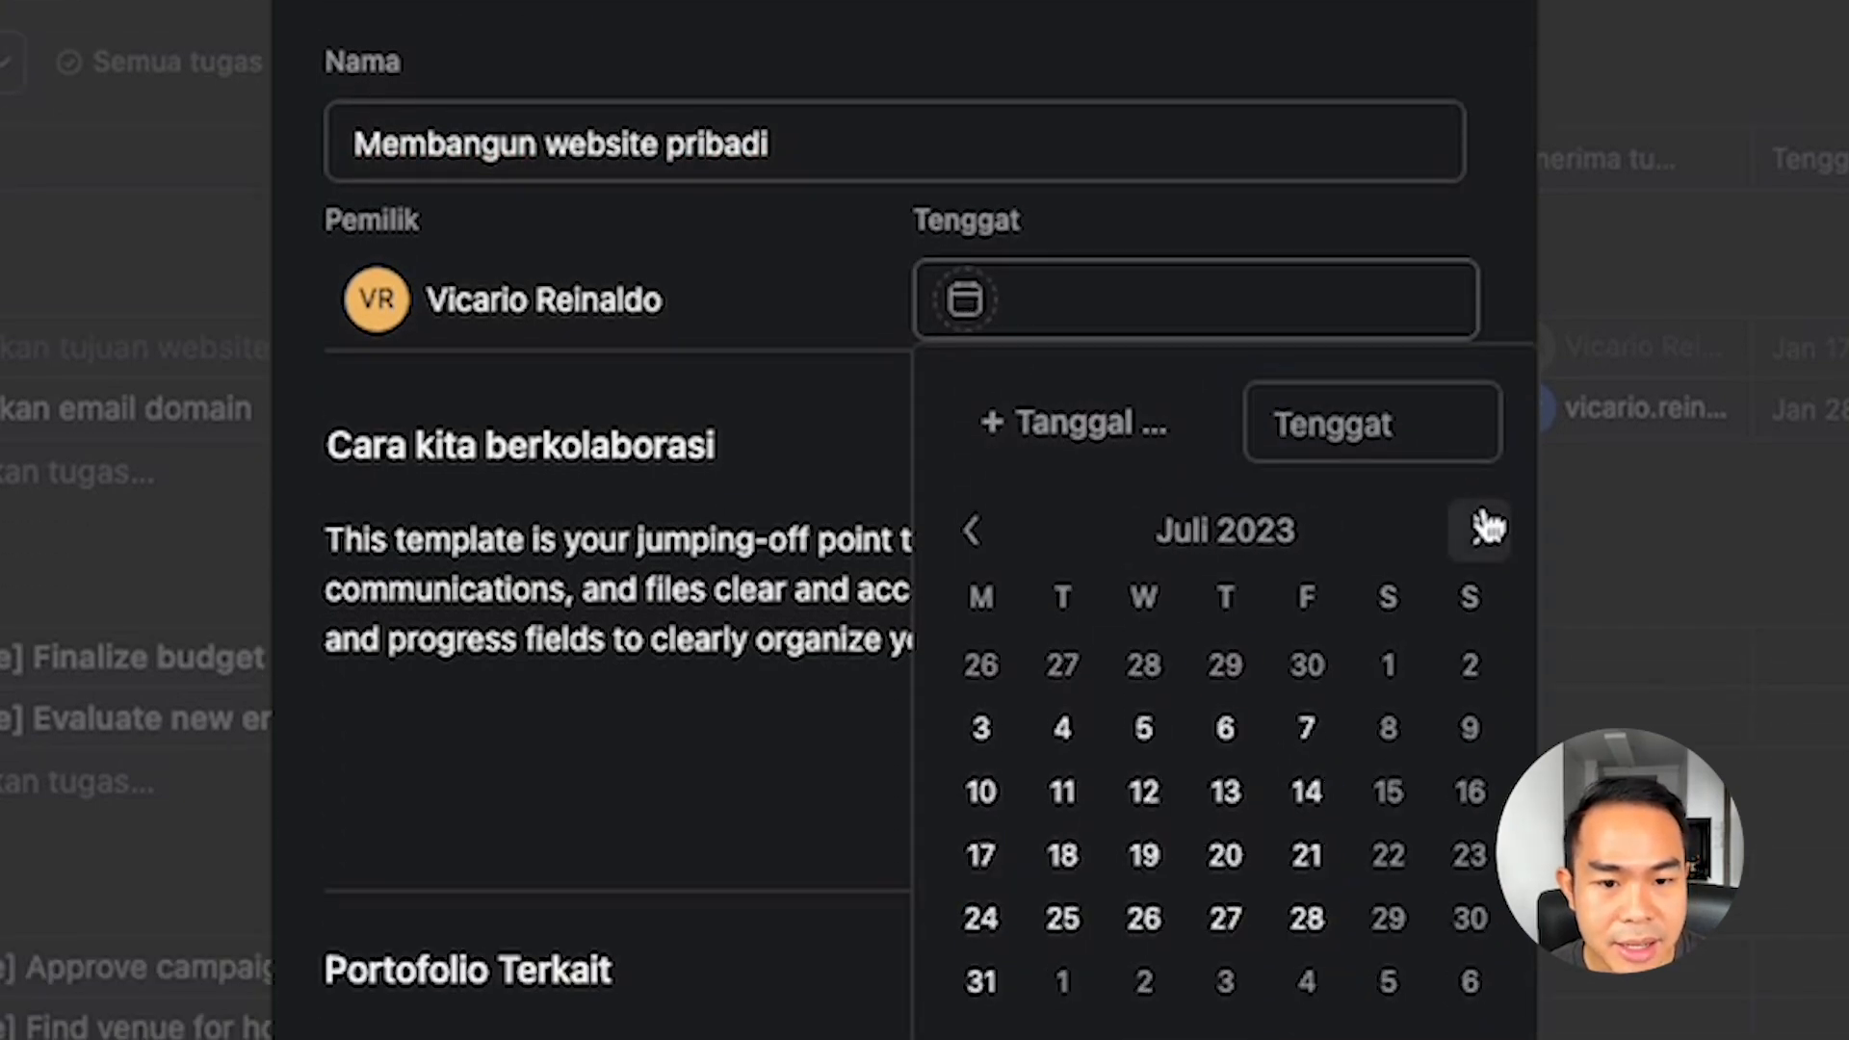
left_click(992, 536)
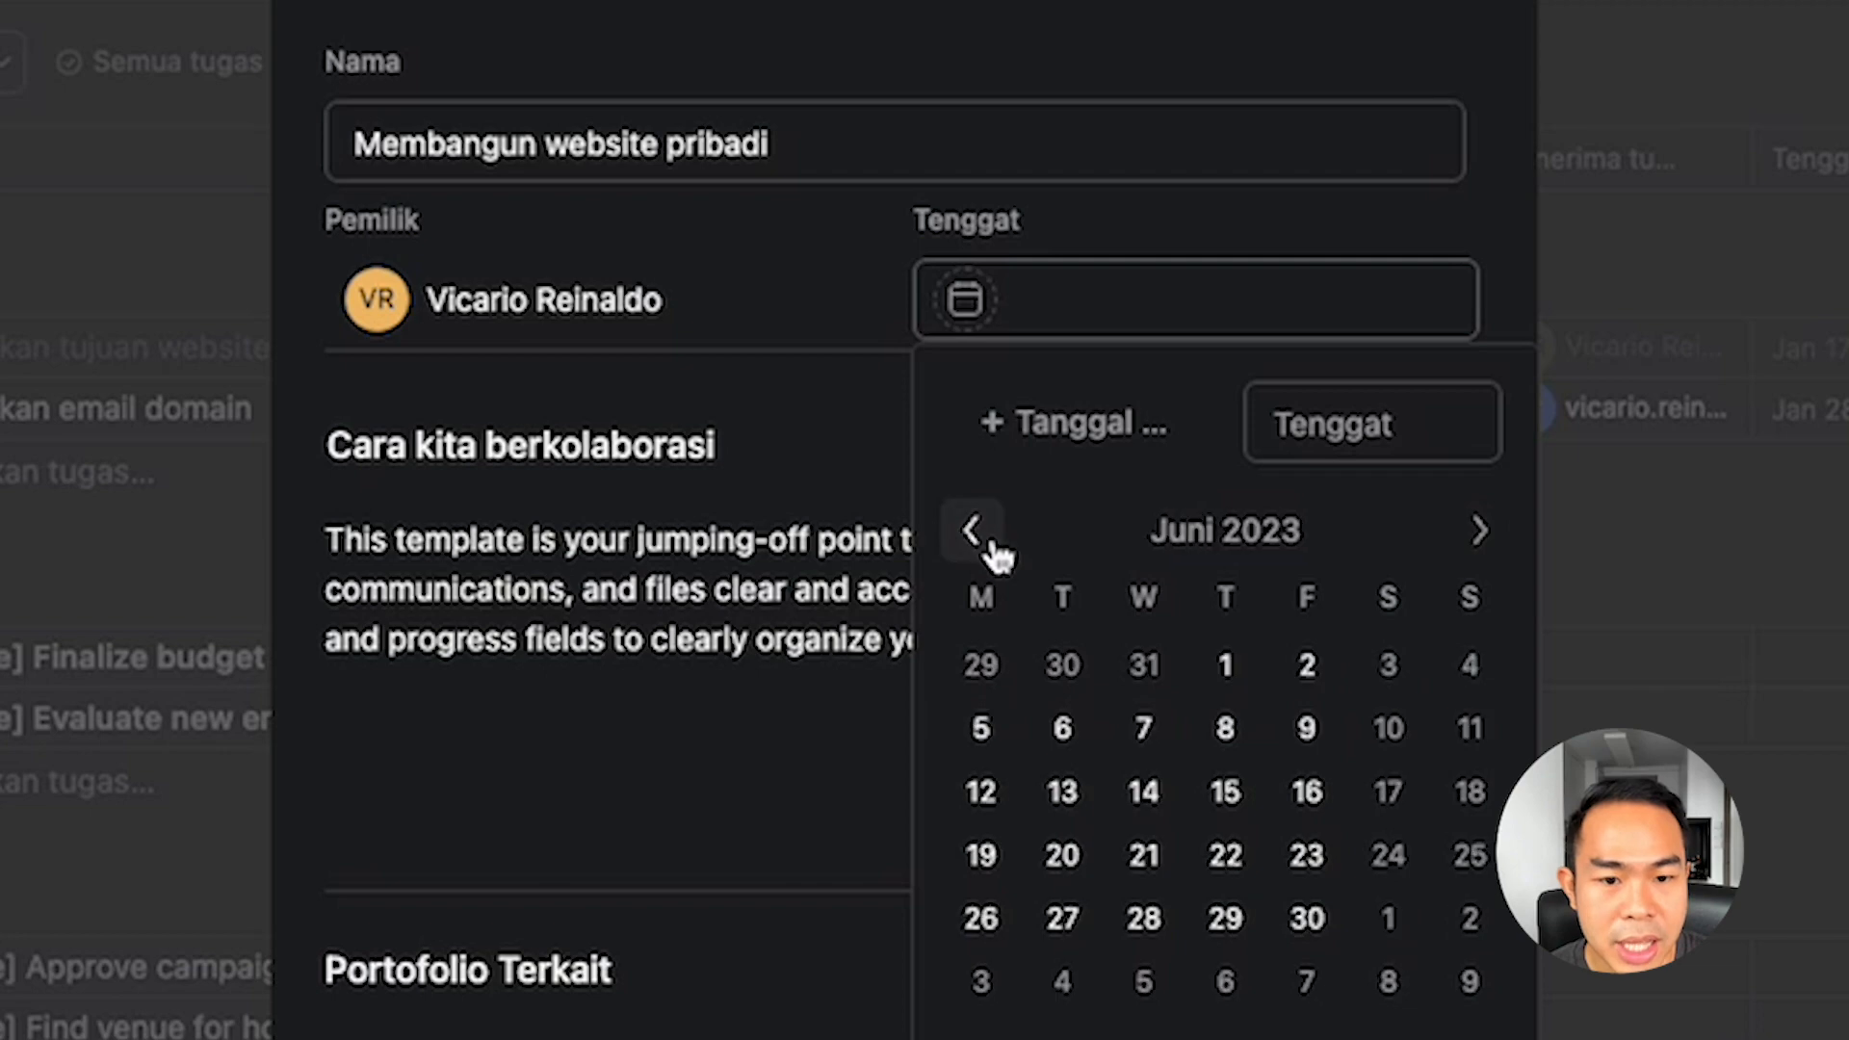
left_click(1310, 923)
Add a start date of January 1, 2023 to the project's schedule in the project details.
left_click(1013, 421)
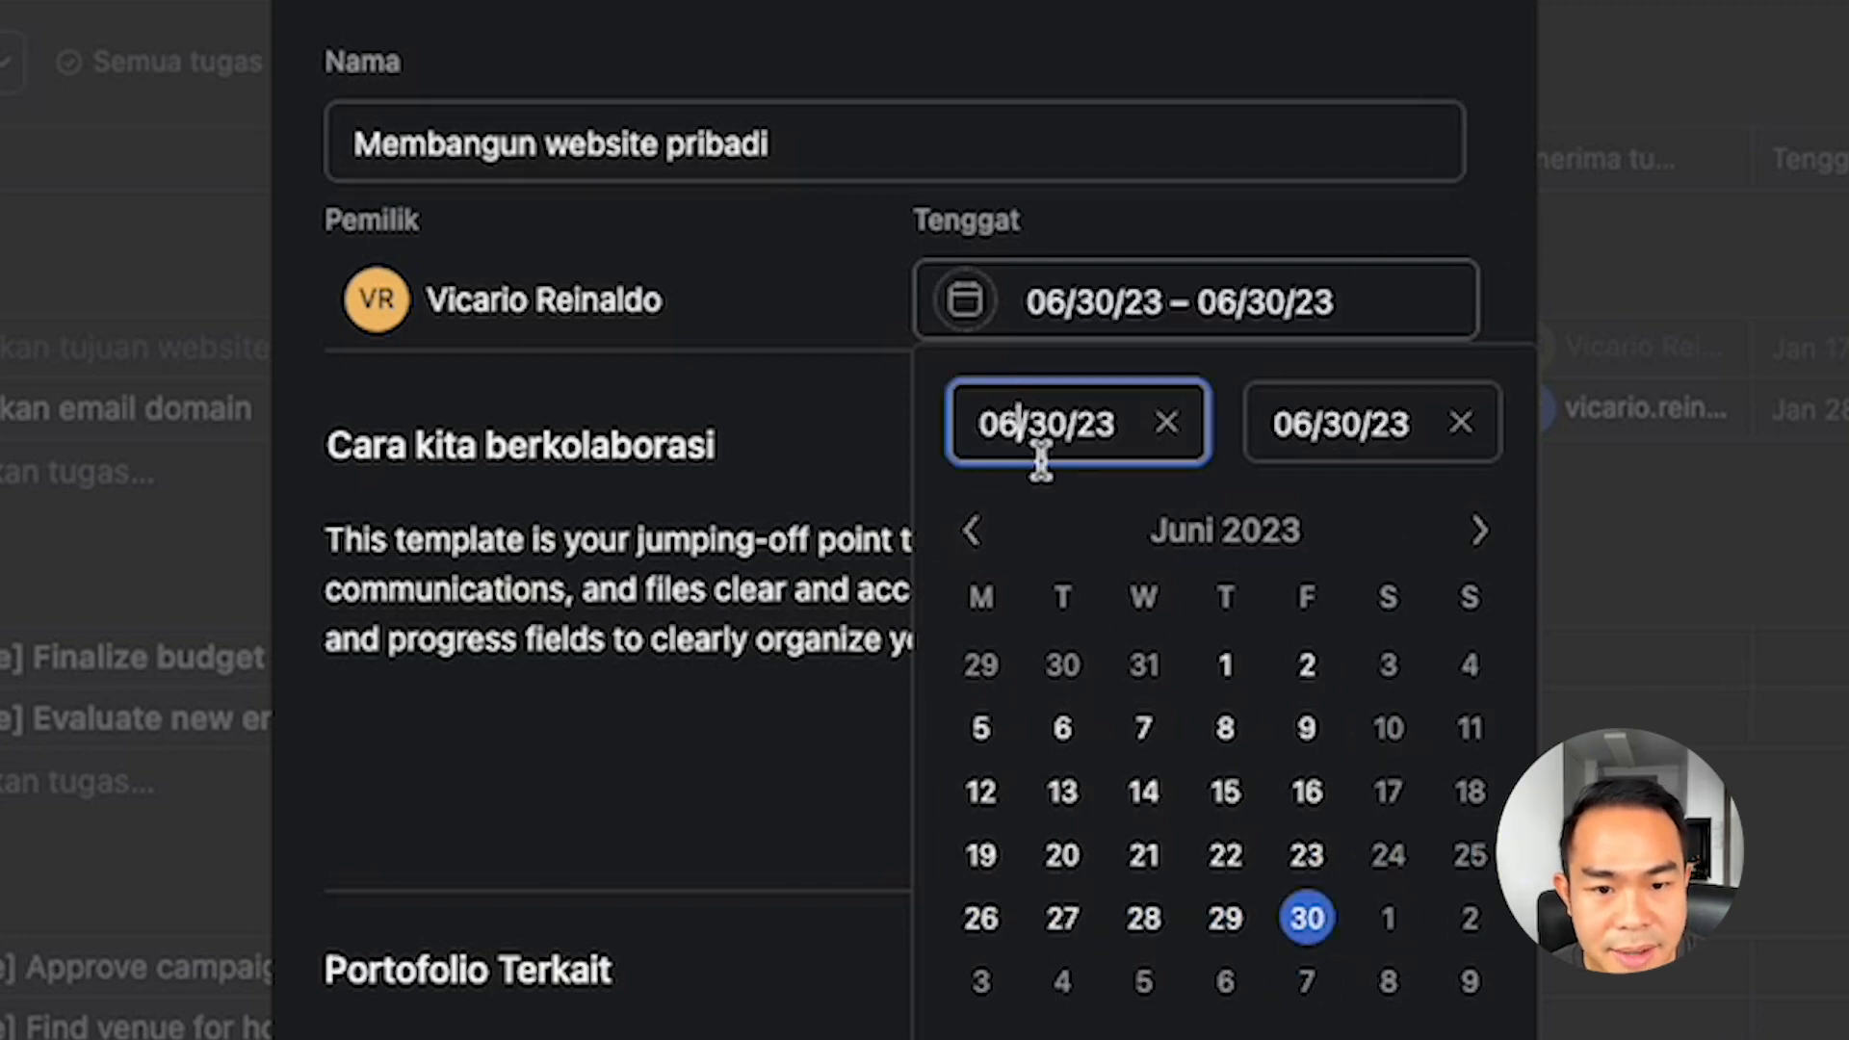
left_click(971, 530)
left_click(971, 530)
left_click(971, 530)
left_click(971, 530)
left_click(969, 532)
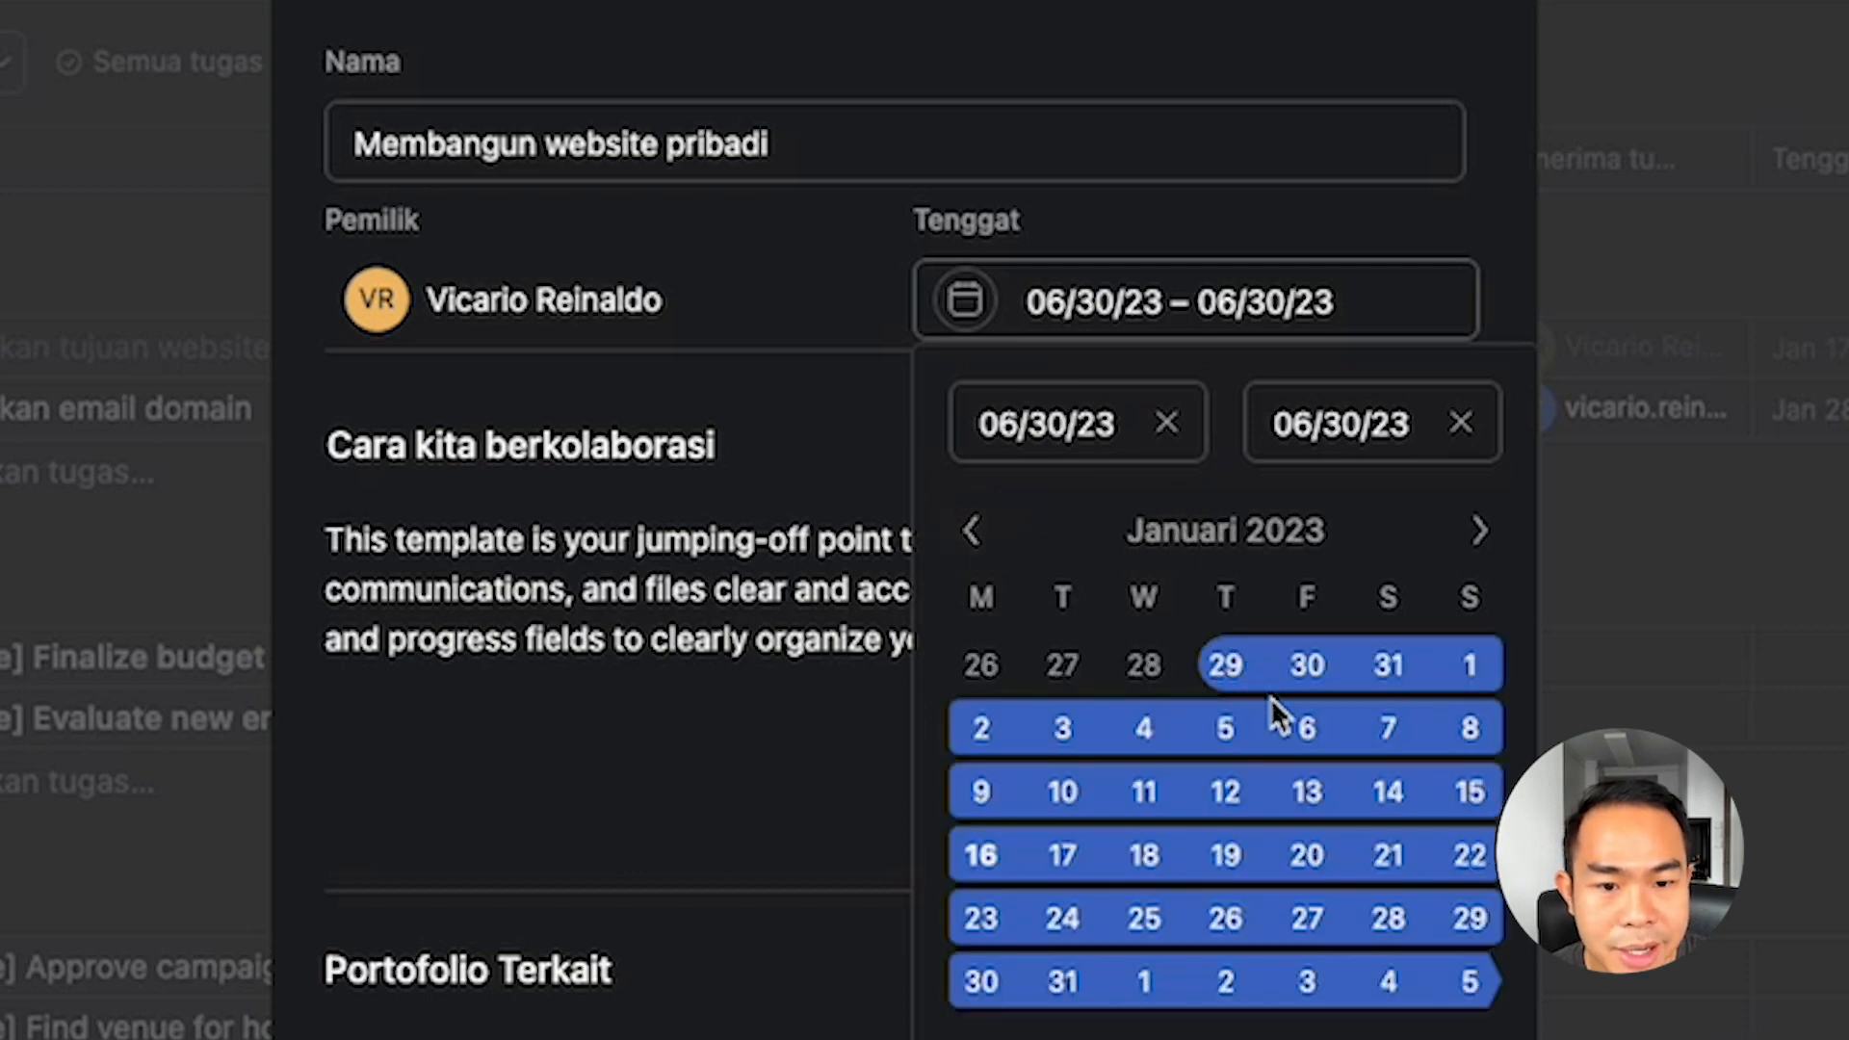
left_click(1481, 676)
left_click(1490, 235)
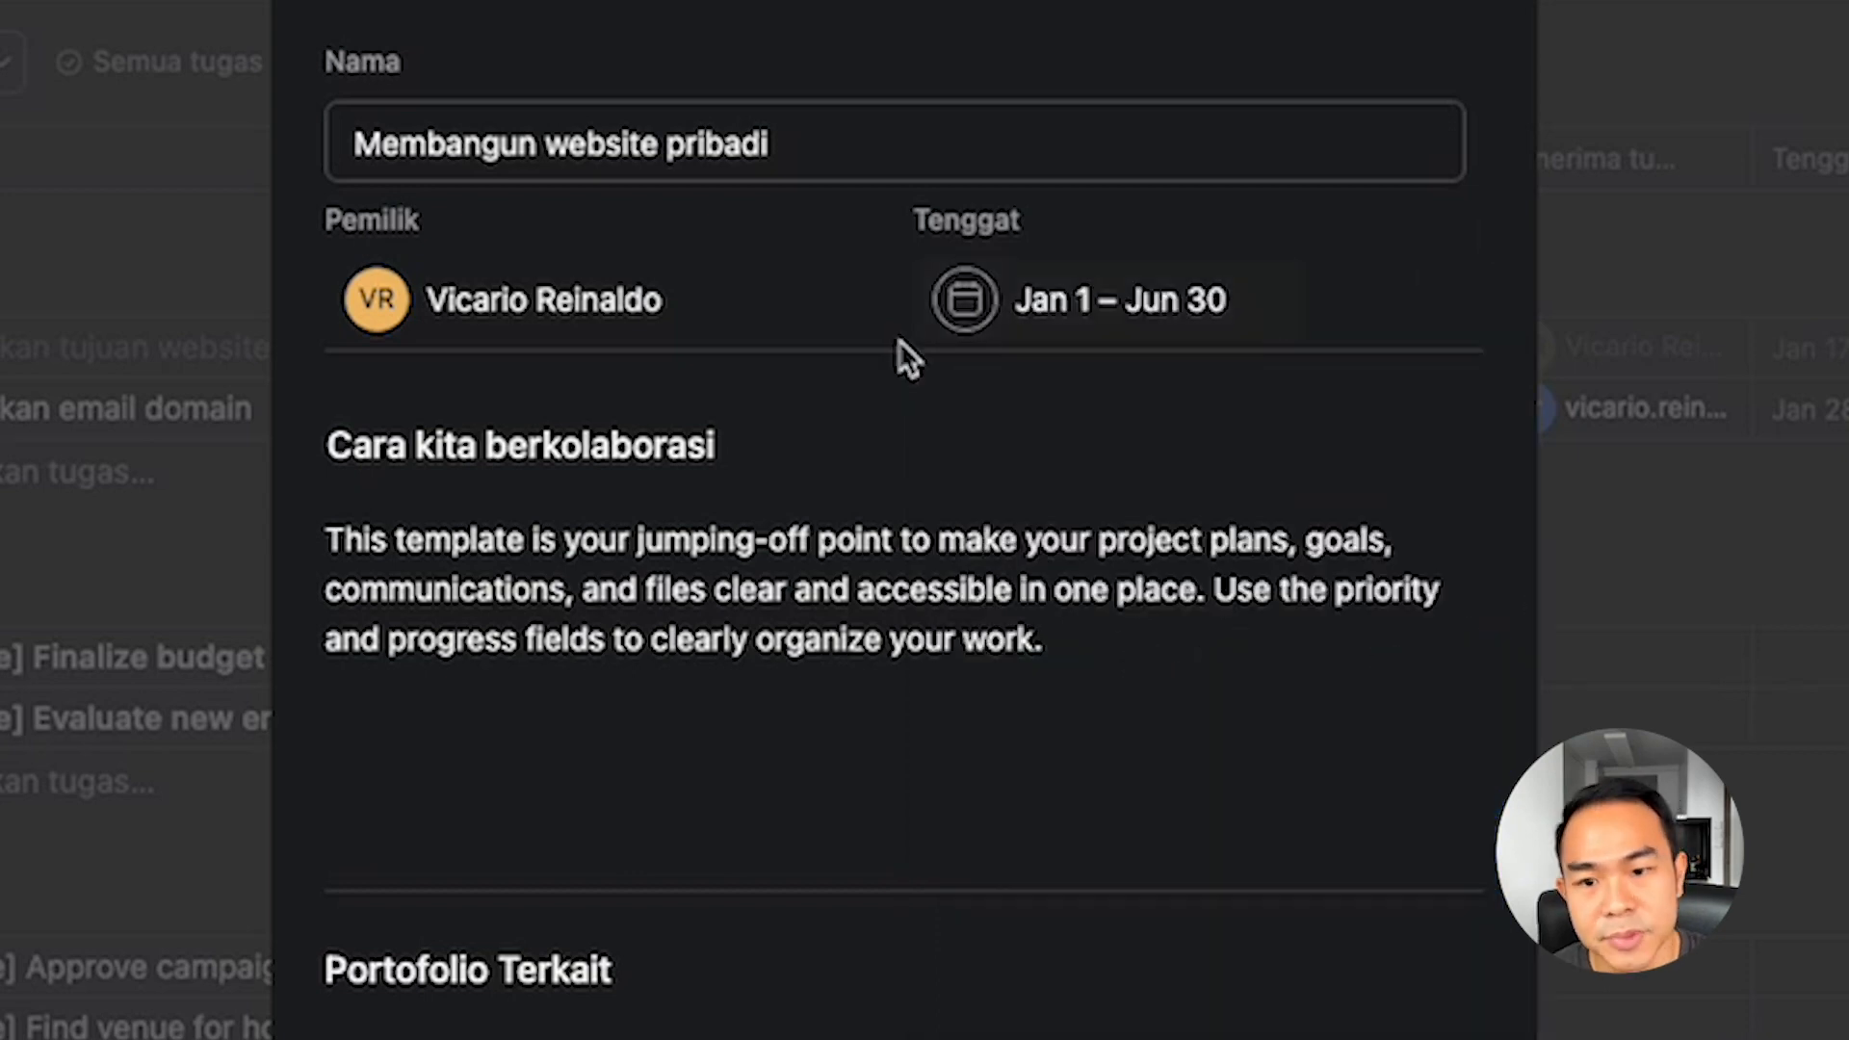
Review the project description and related portfolio in the project details, and close the details.
left_click(807, 591)
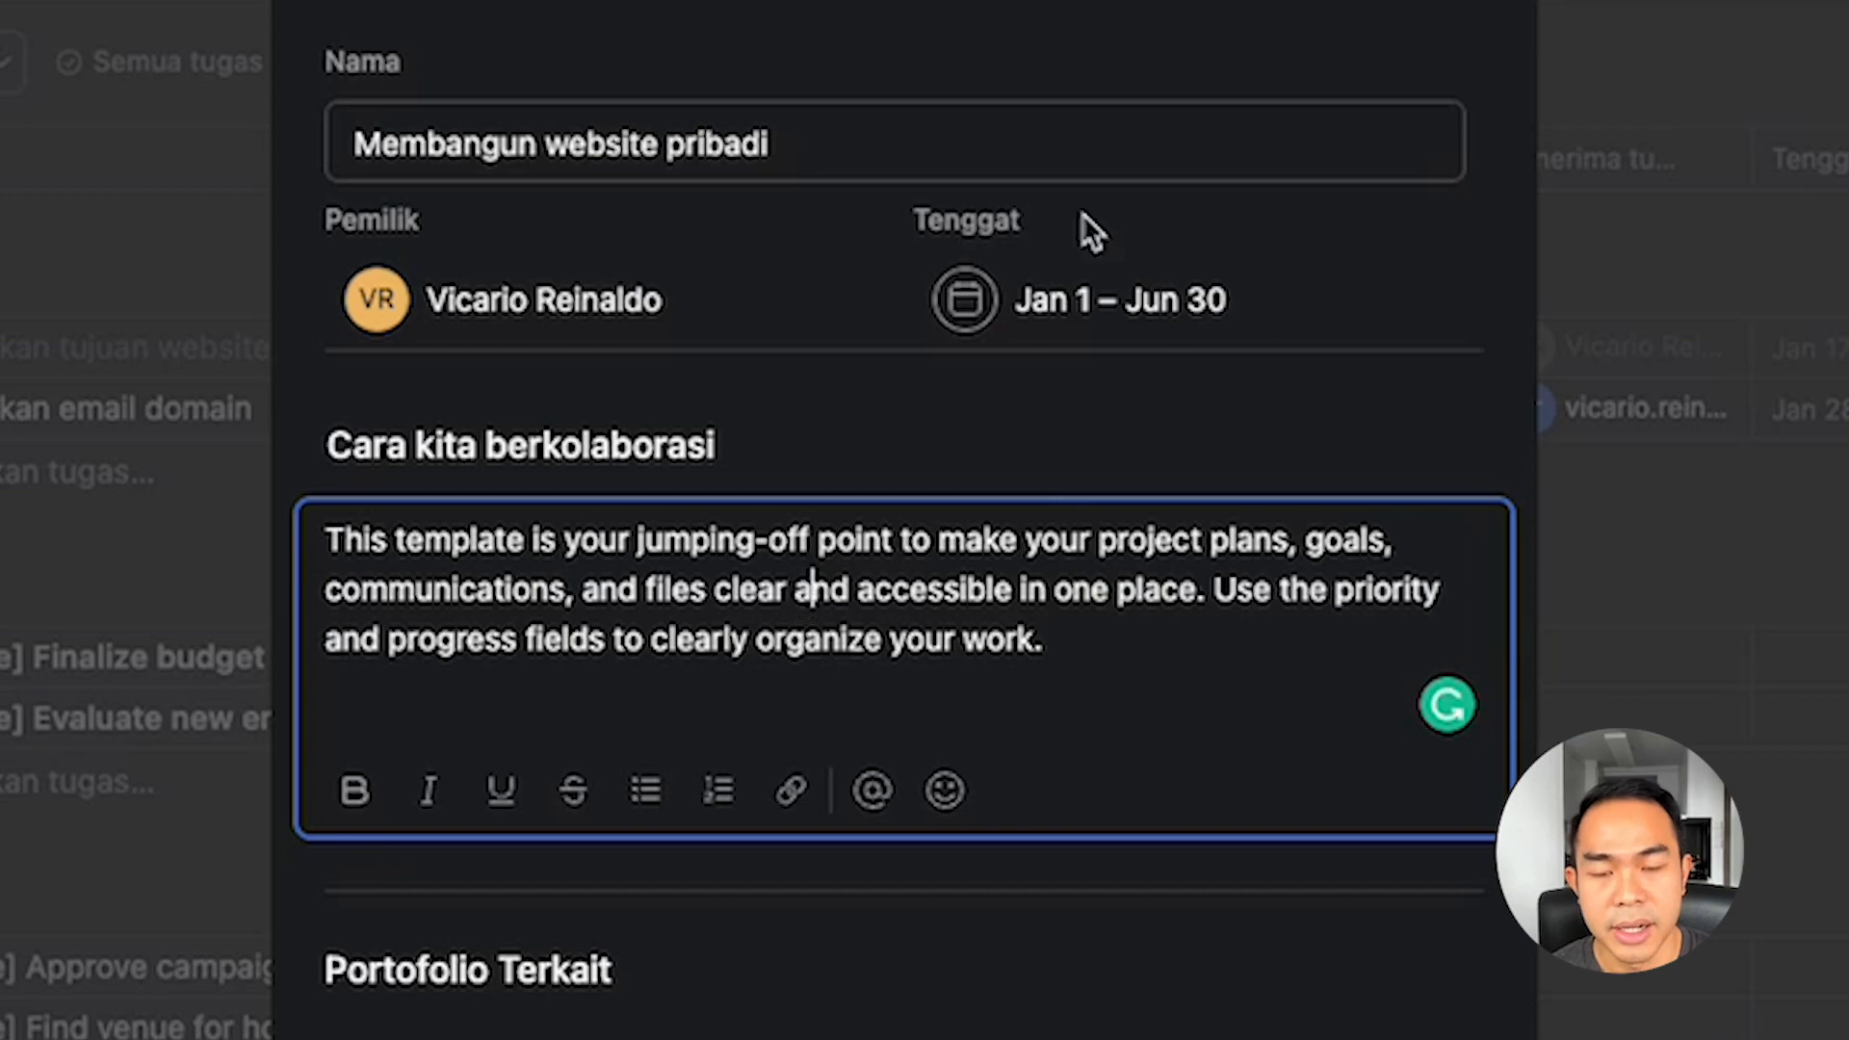
scroll(674, 628, "down", 5)
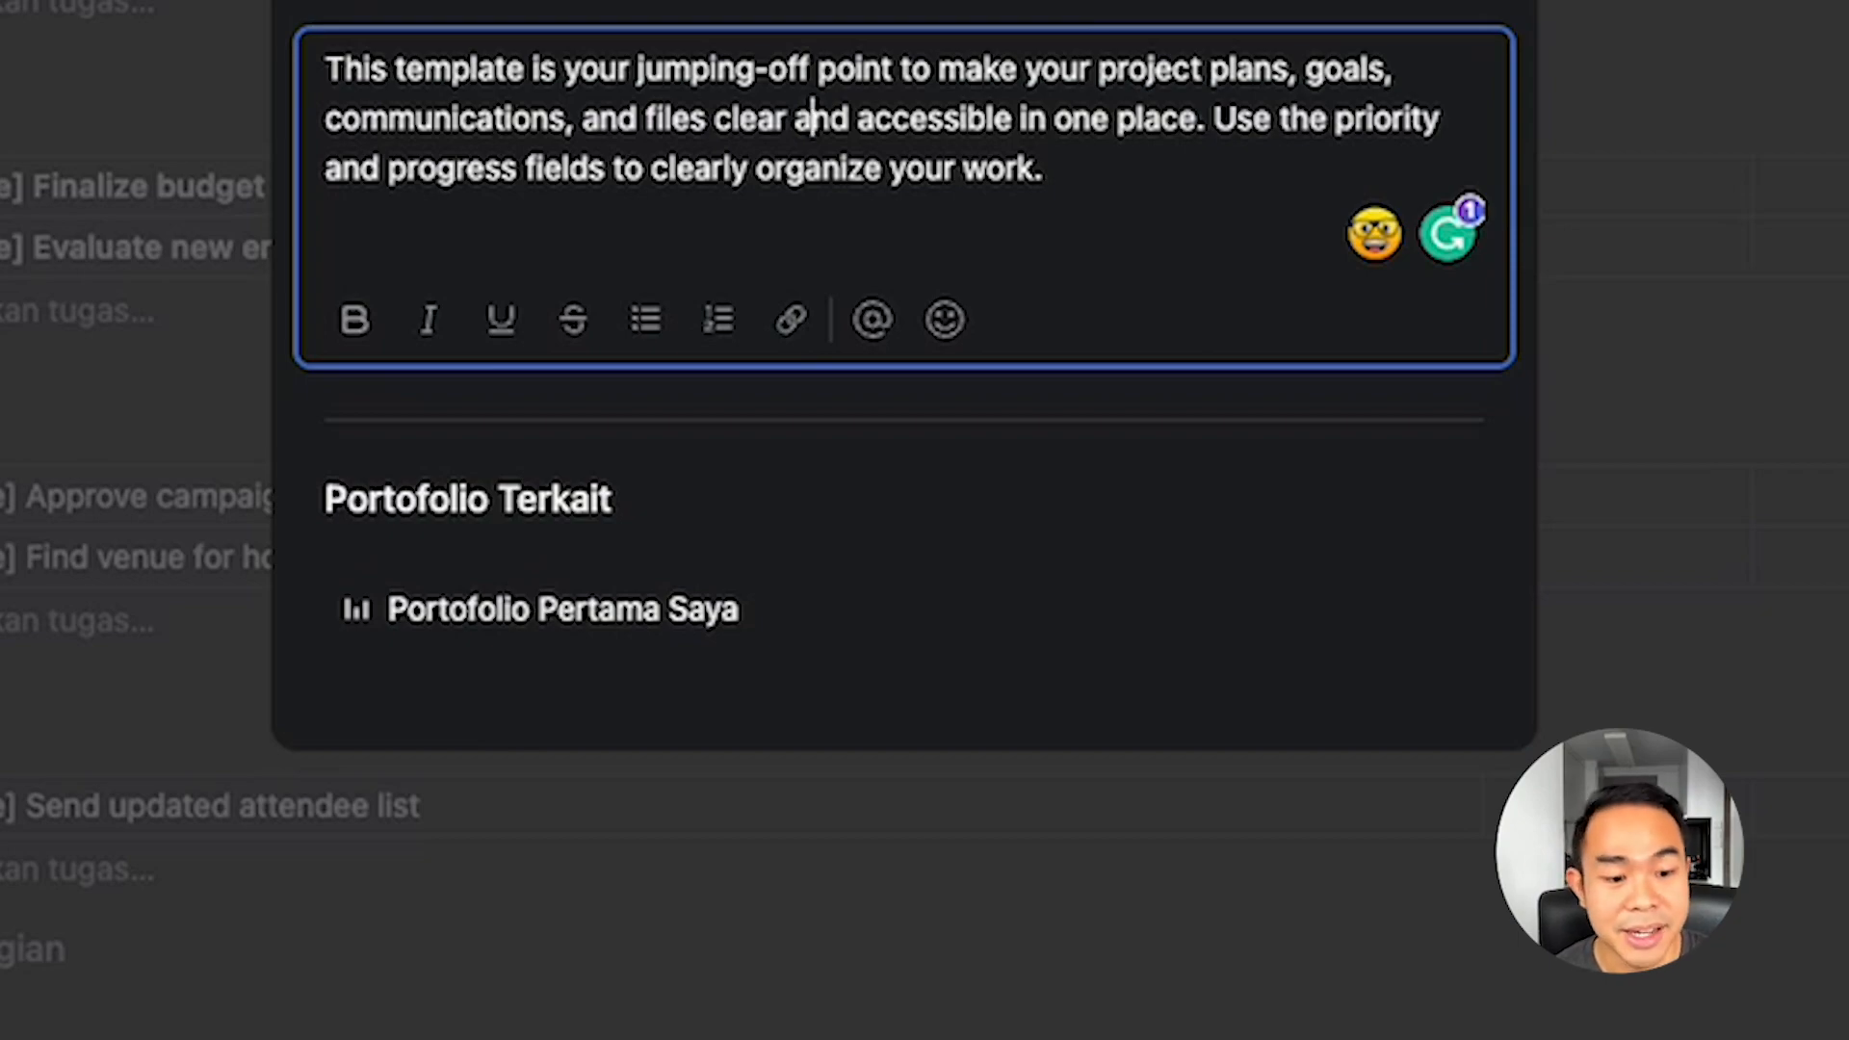
key("Escape")
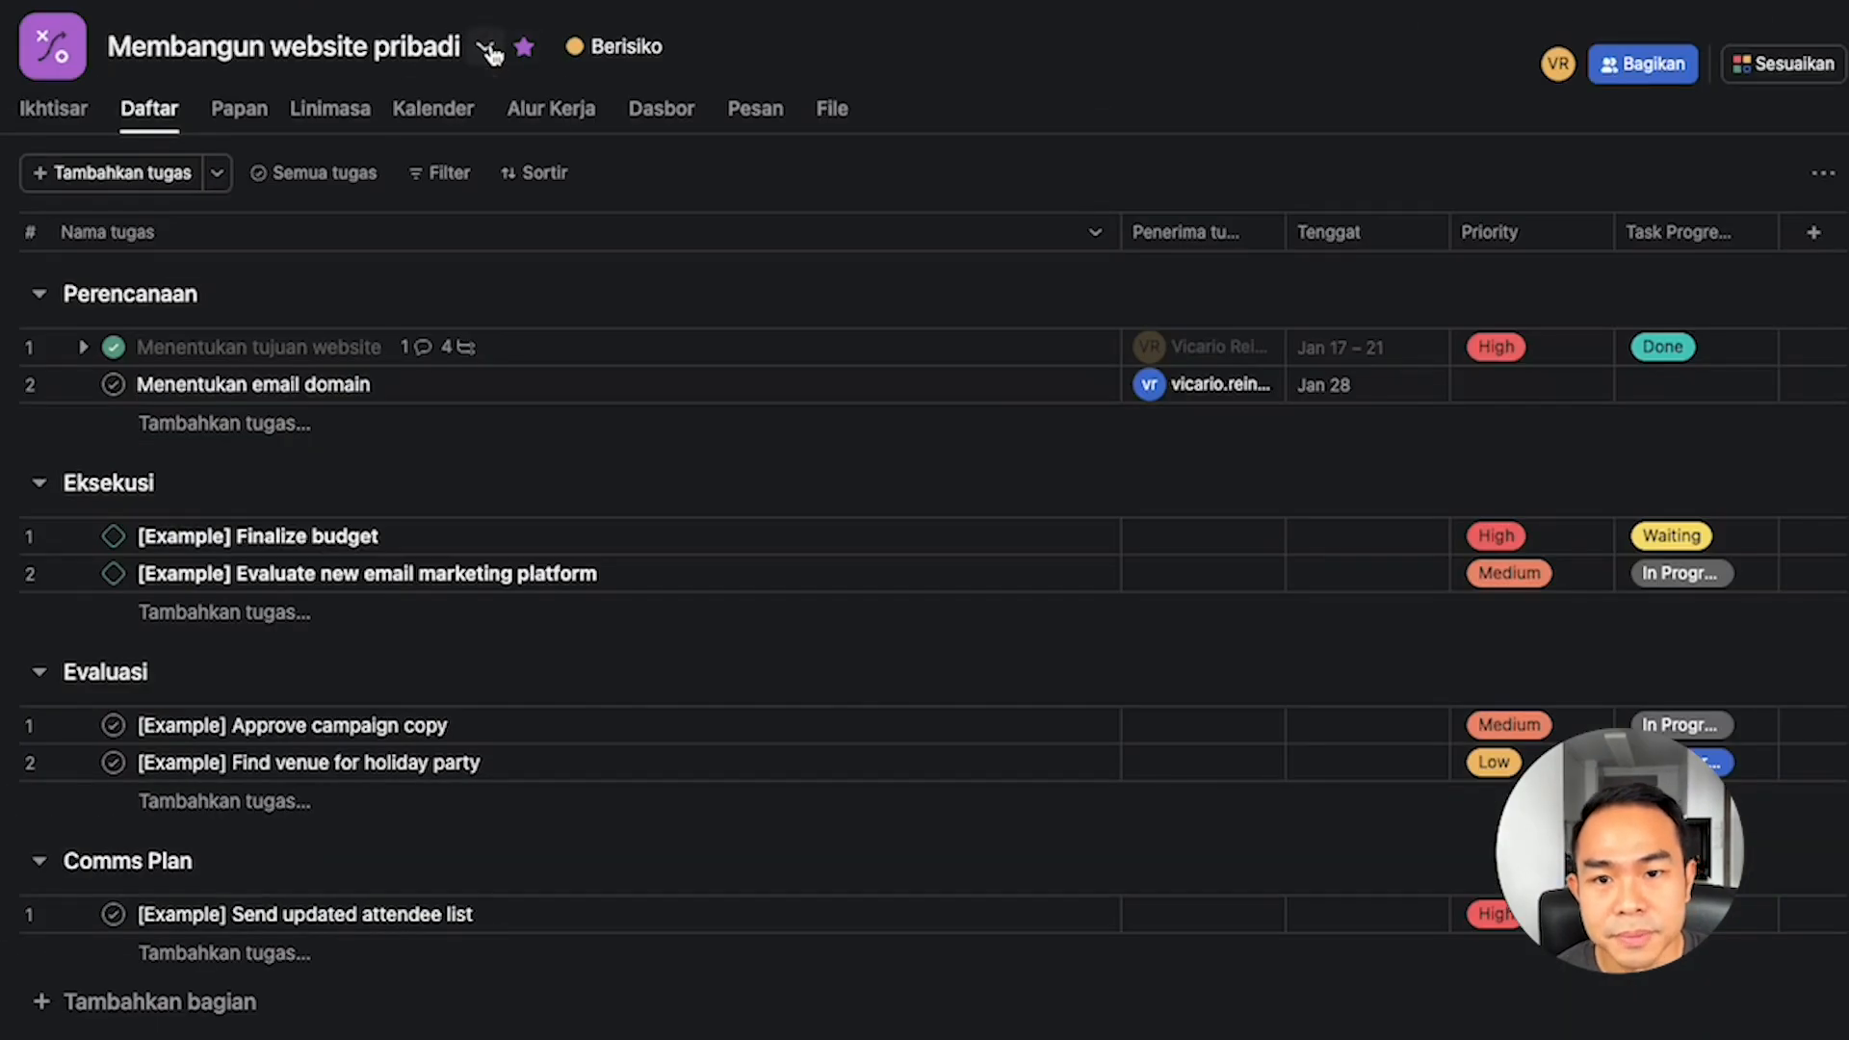
Look over the project's color and icon options and copy the project link.
left_click(479, 50)
mouse_move(717, 162)
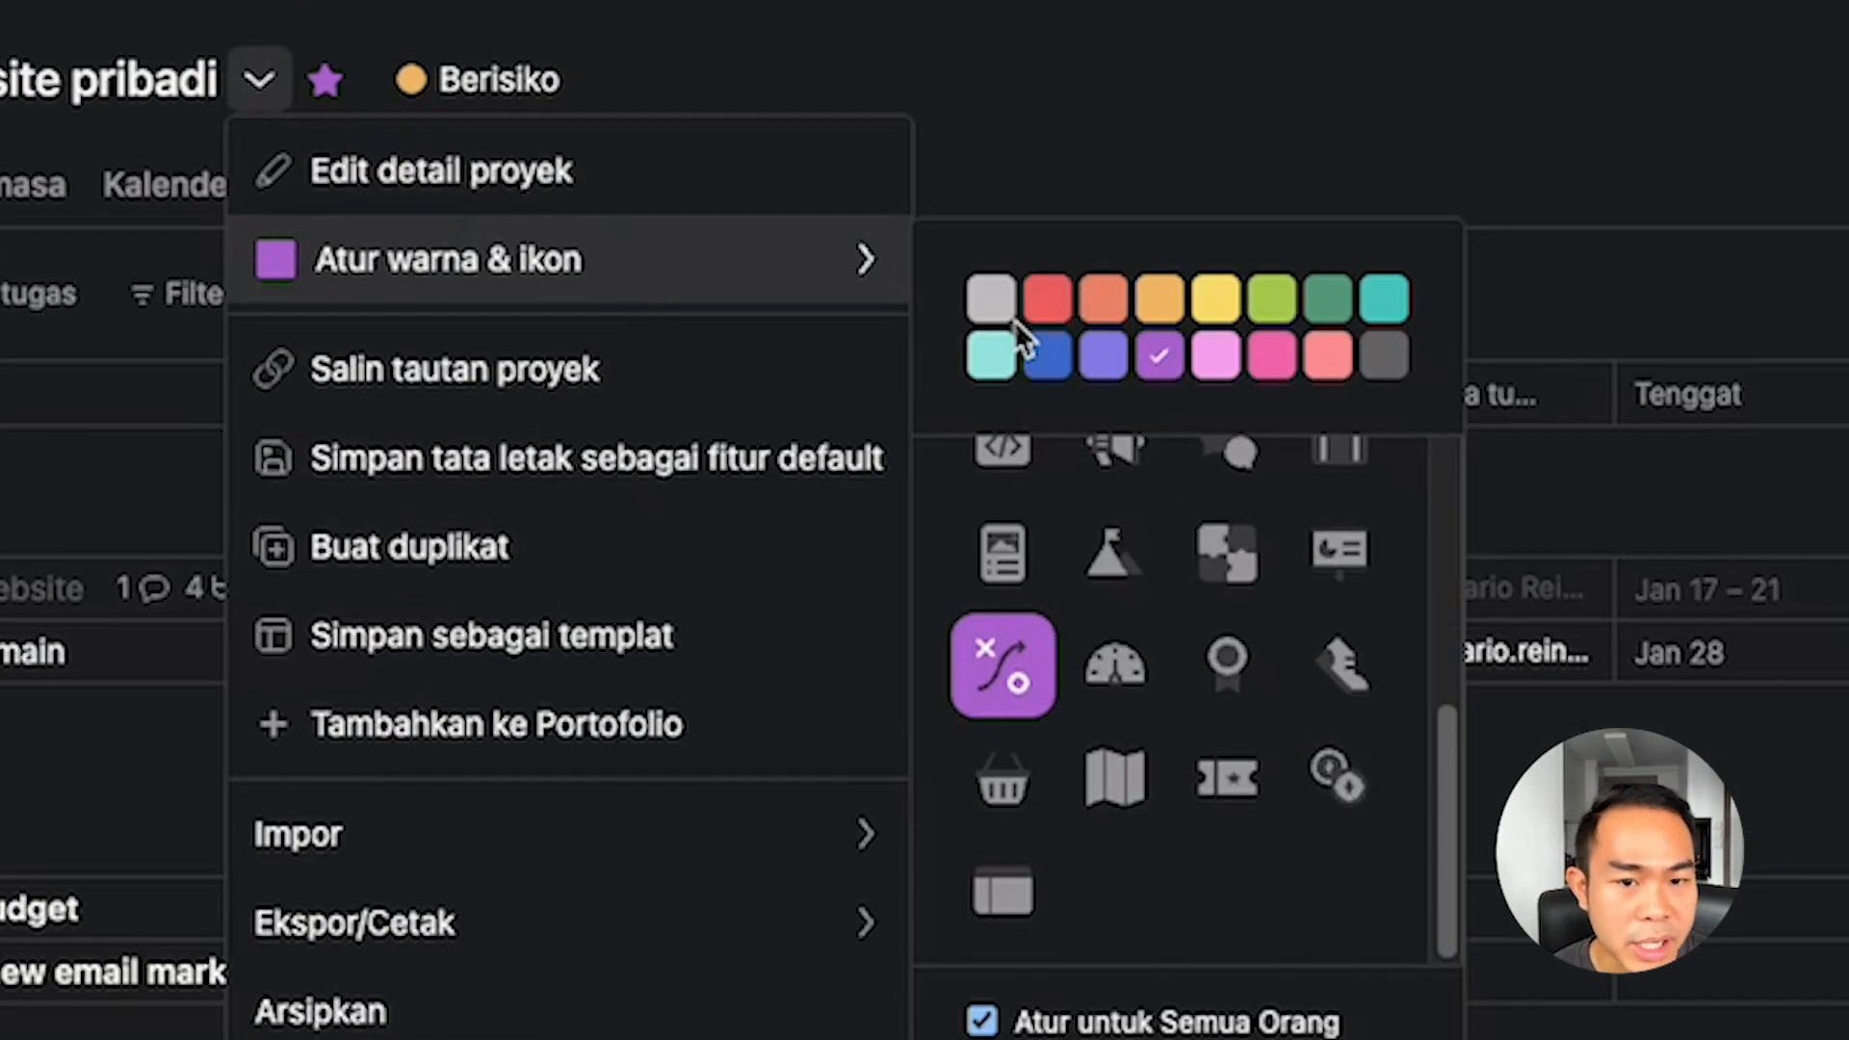
scroll(1048, 592, "up", 5)
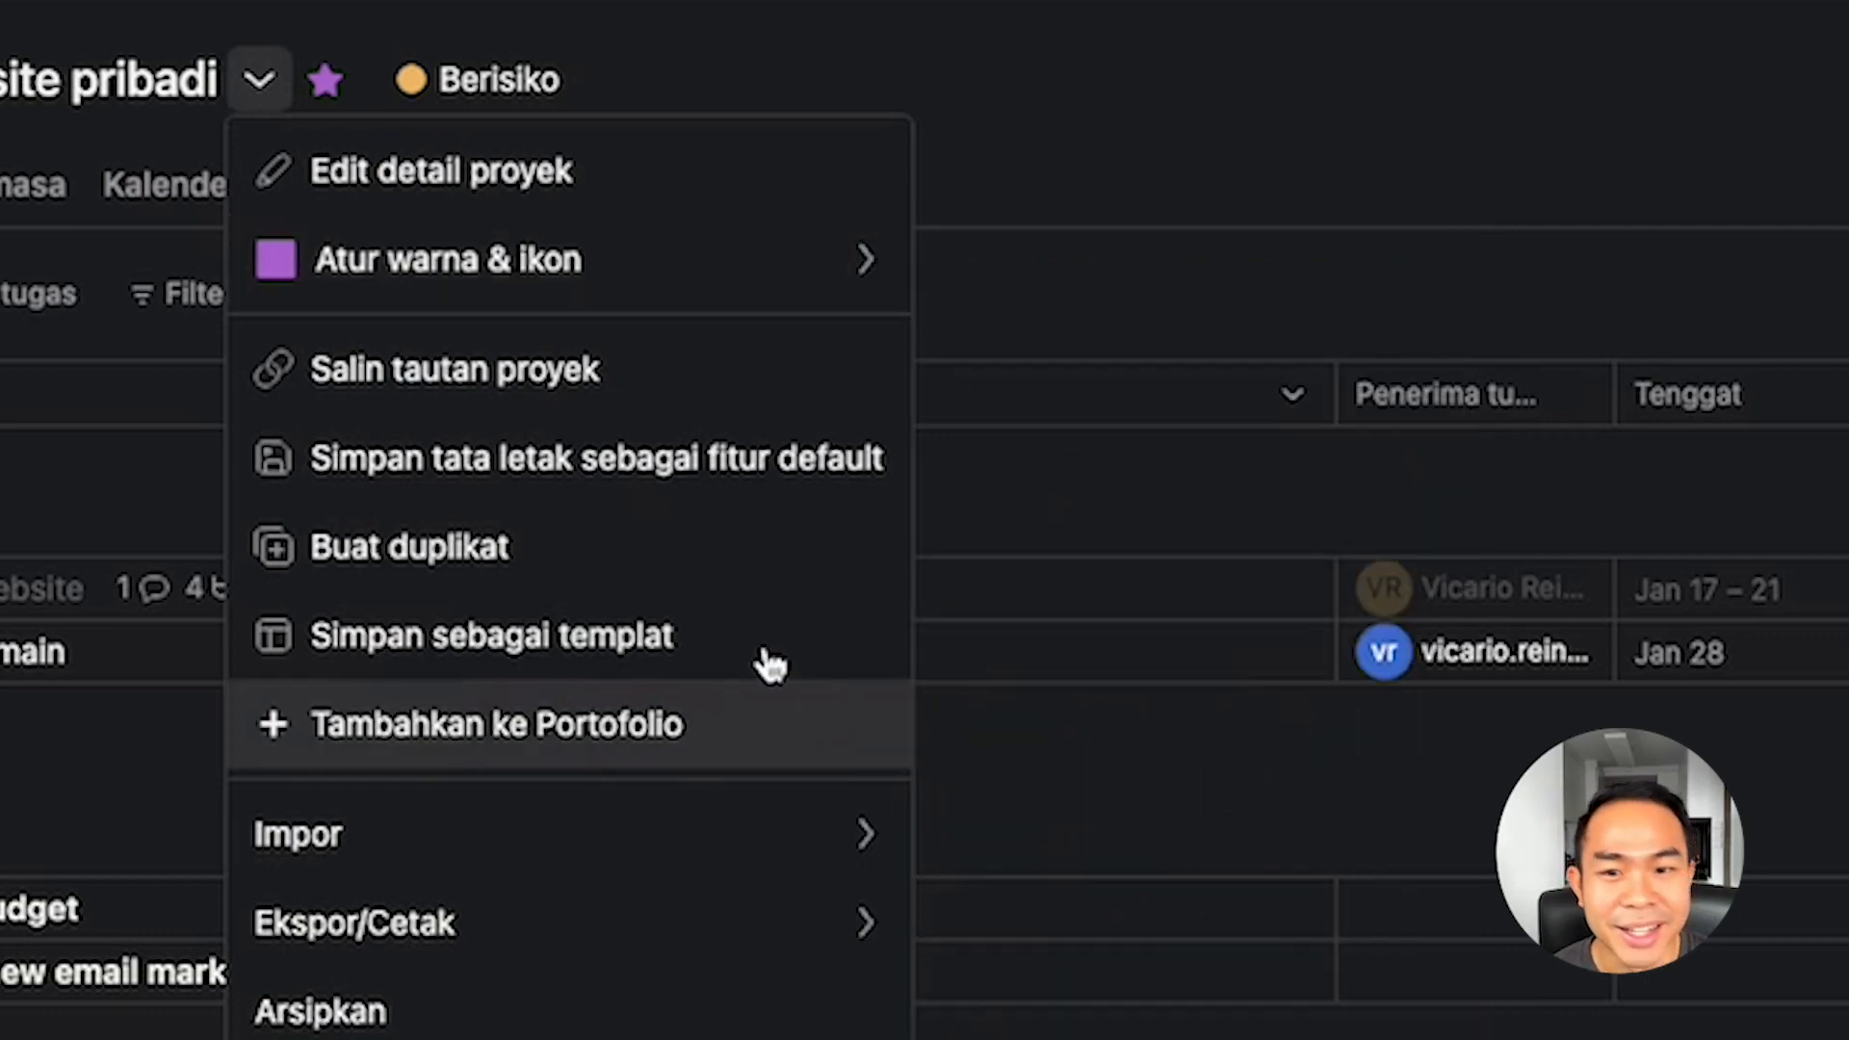
left_click(551, 382)
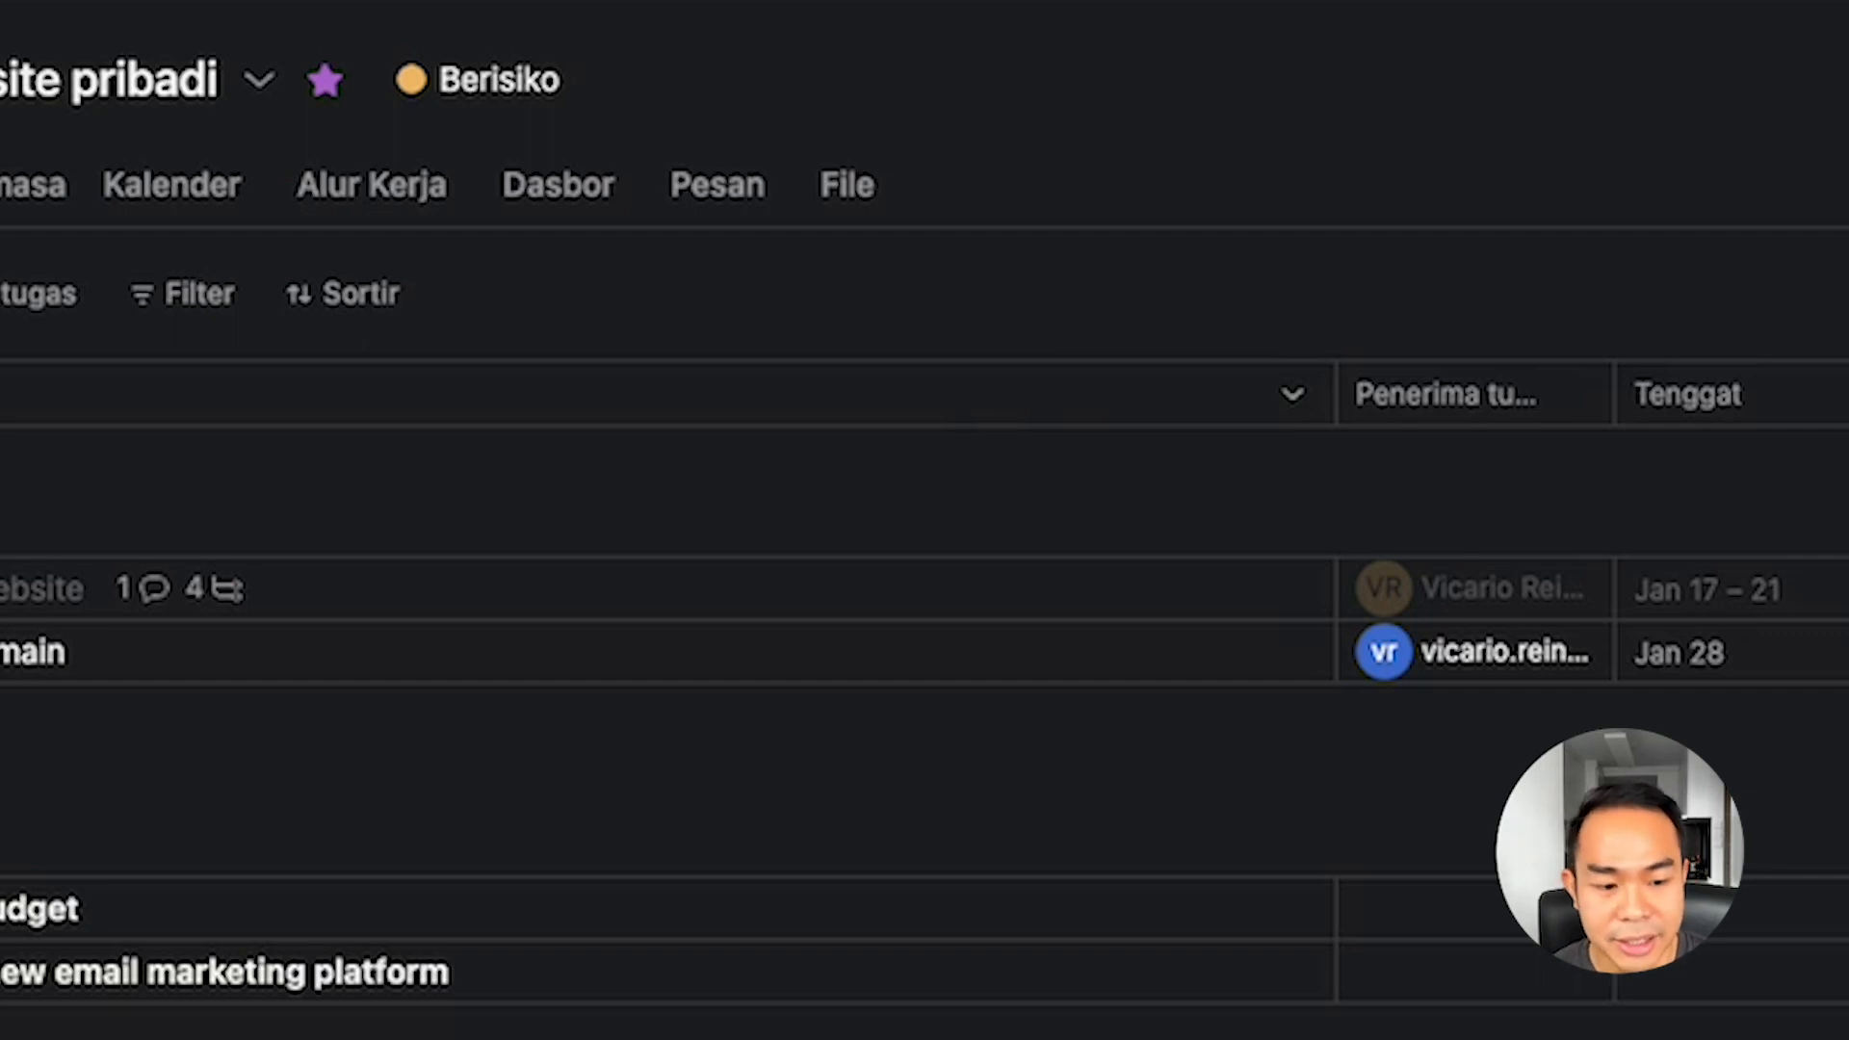
left_click(259, 81)
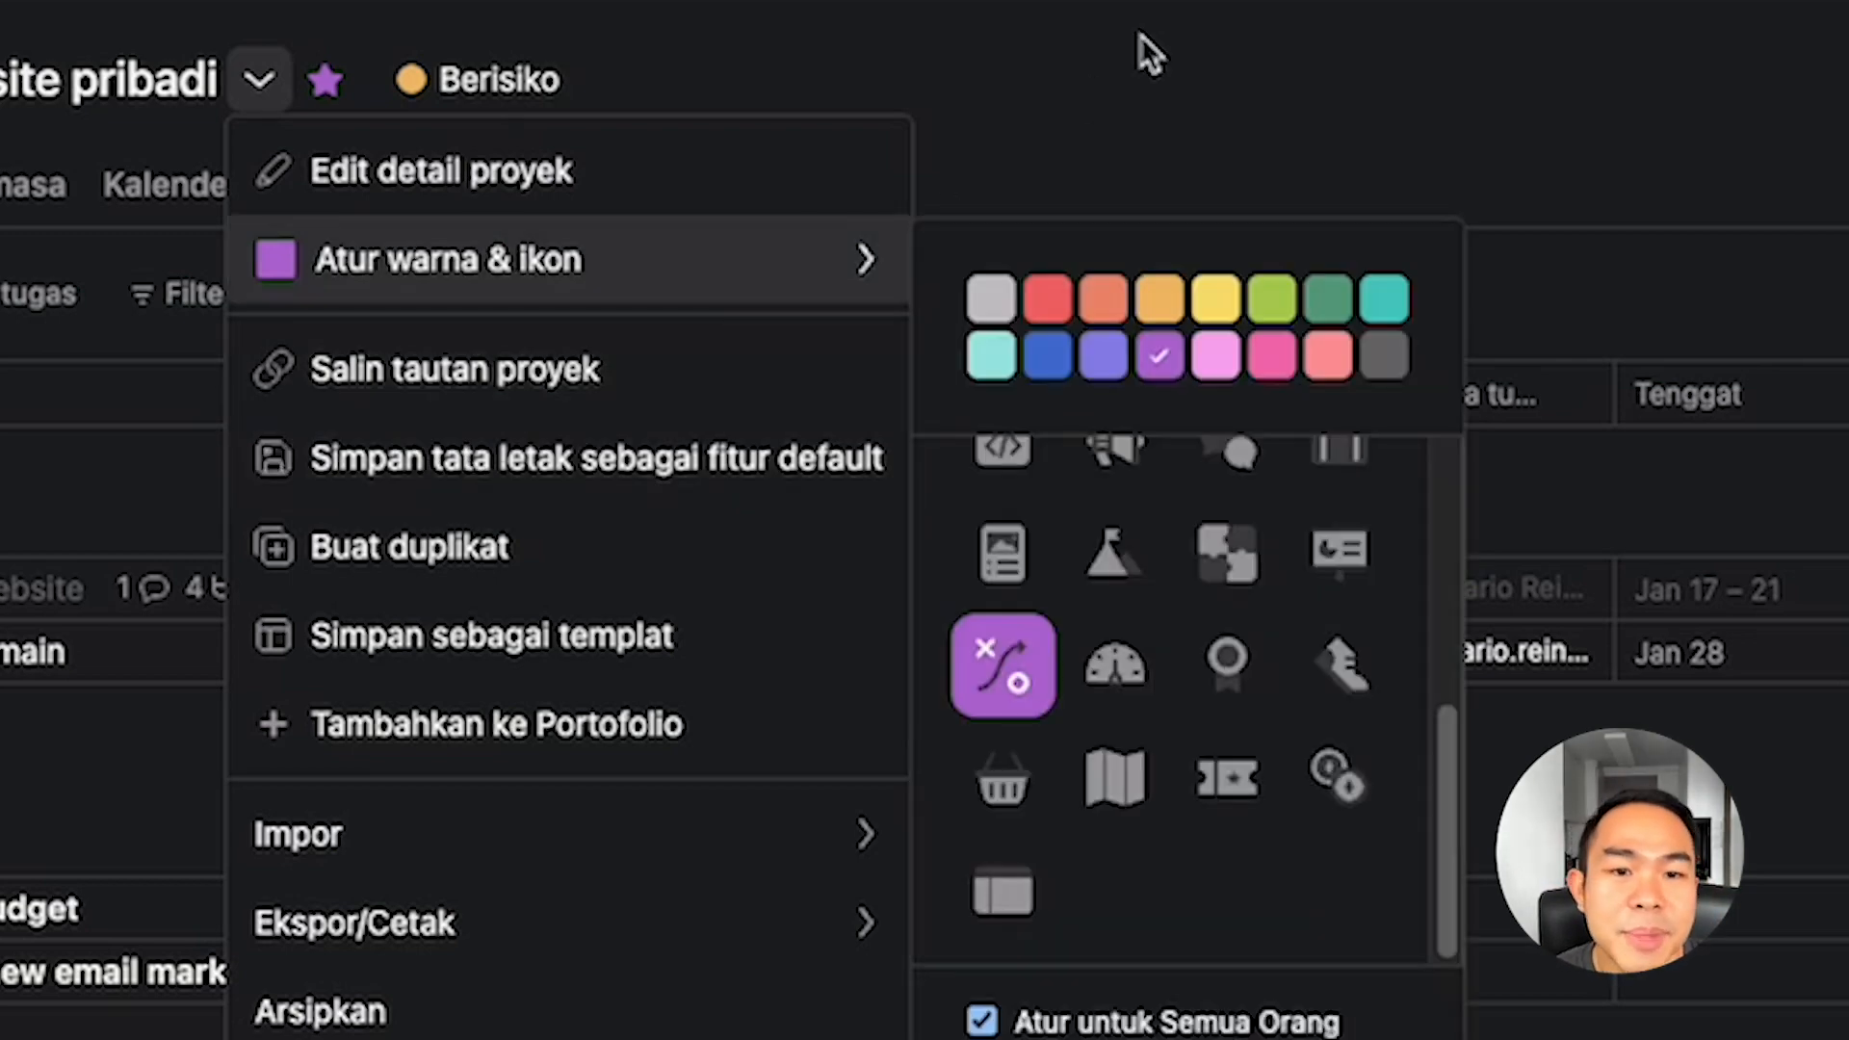
left_click(1135, 159)
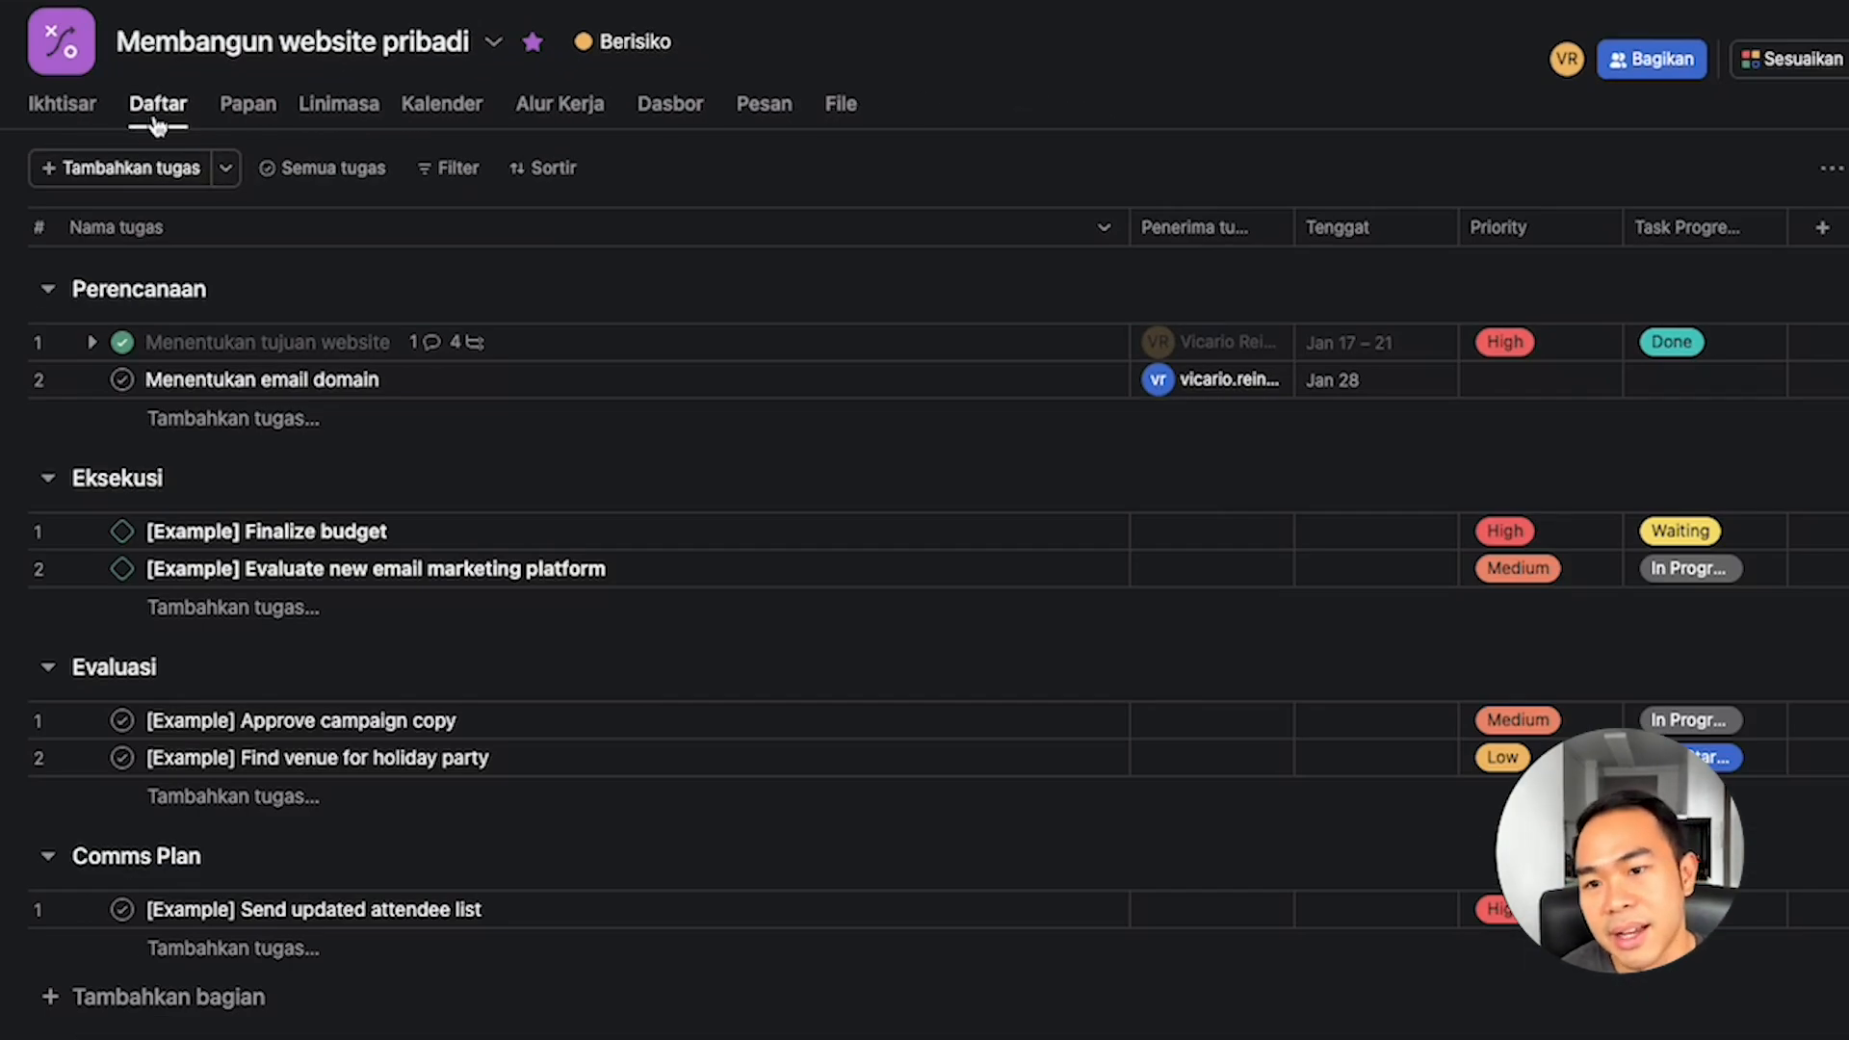
Show the project as a board and save that layout as the project's default.
left_click(273, 118)
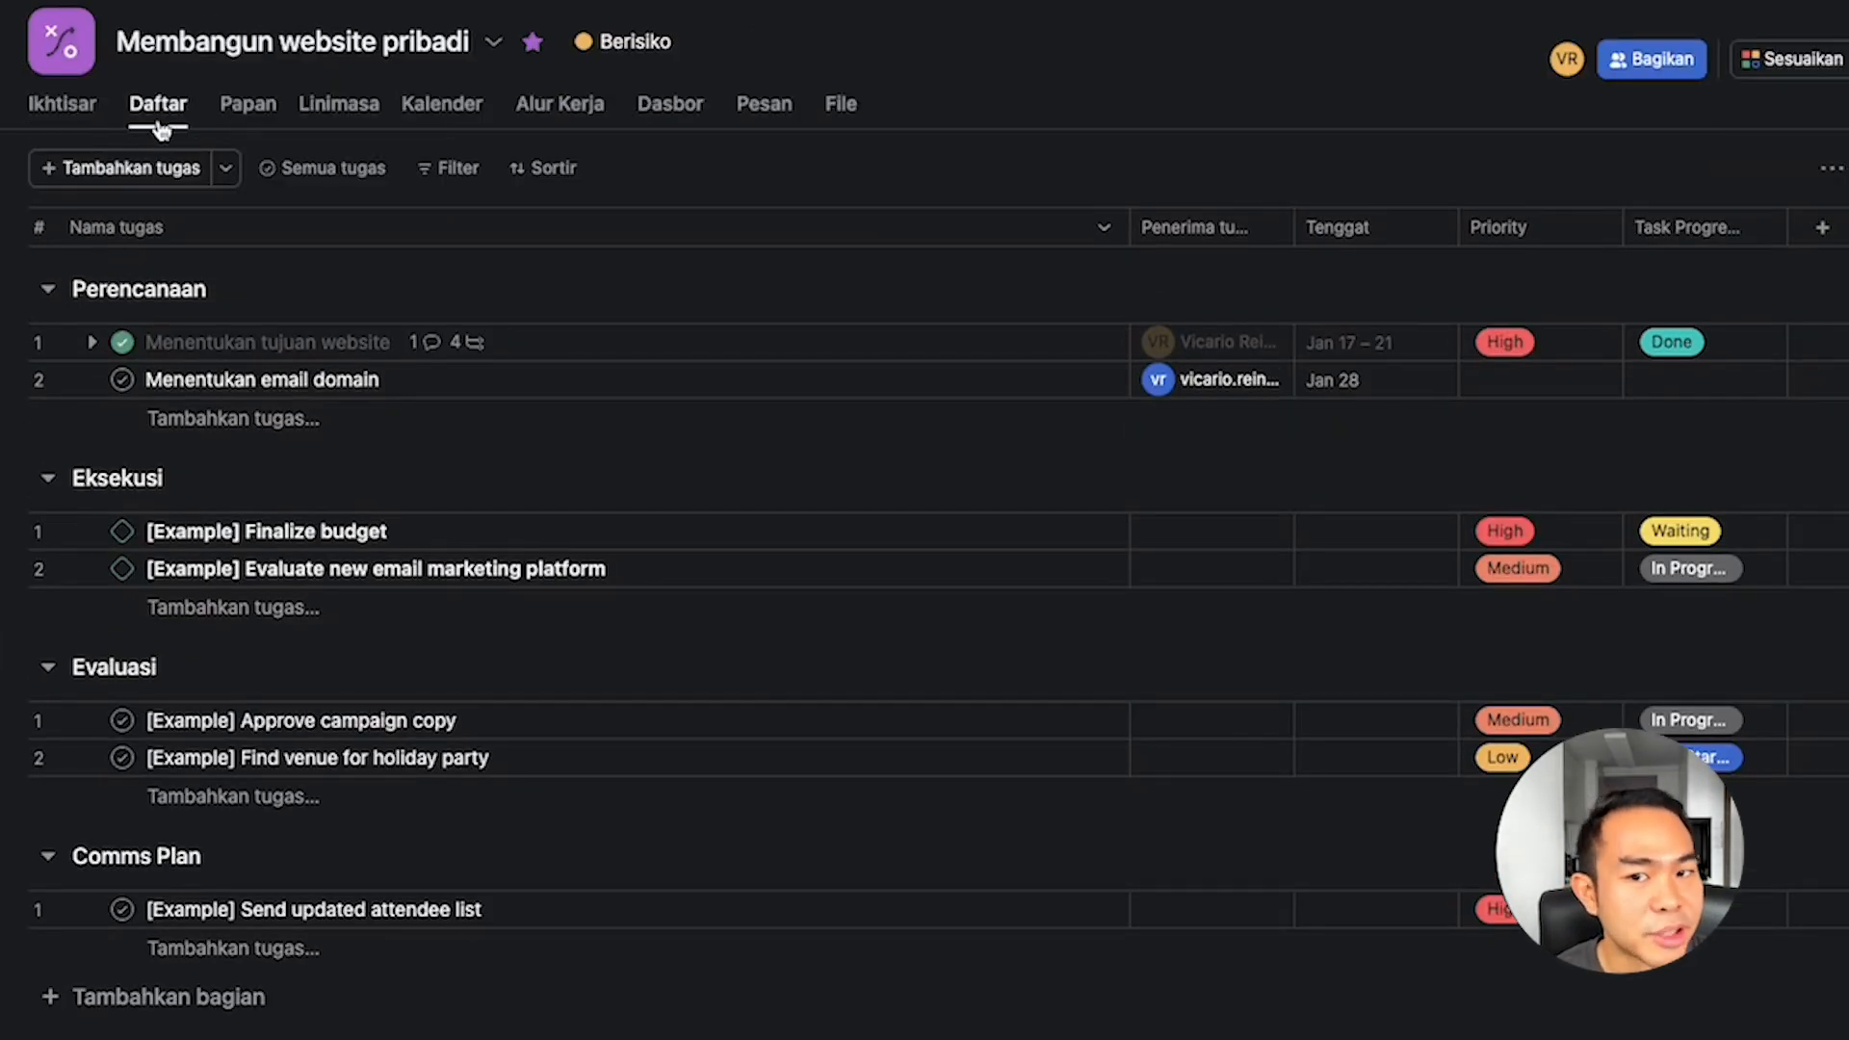
left_click(270, 113)
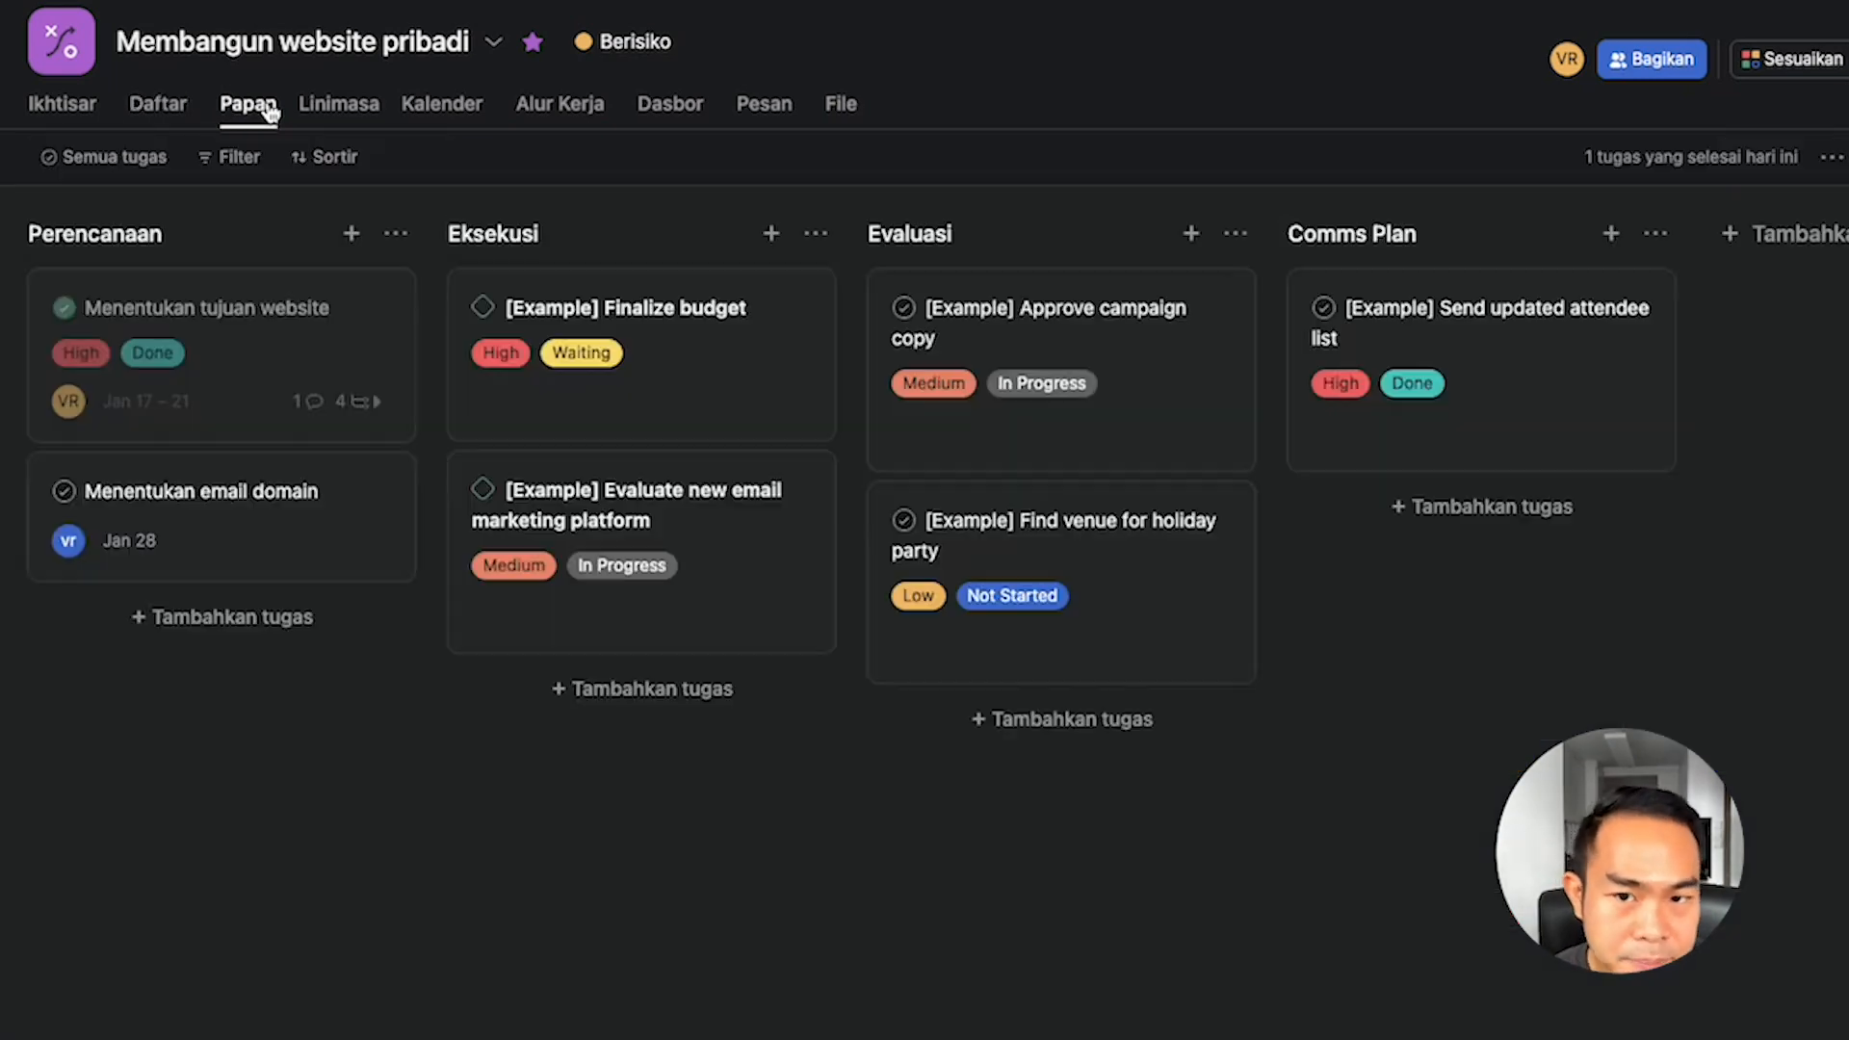
left_click(494, 41)
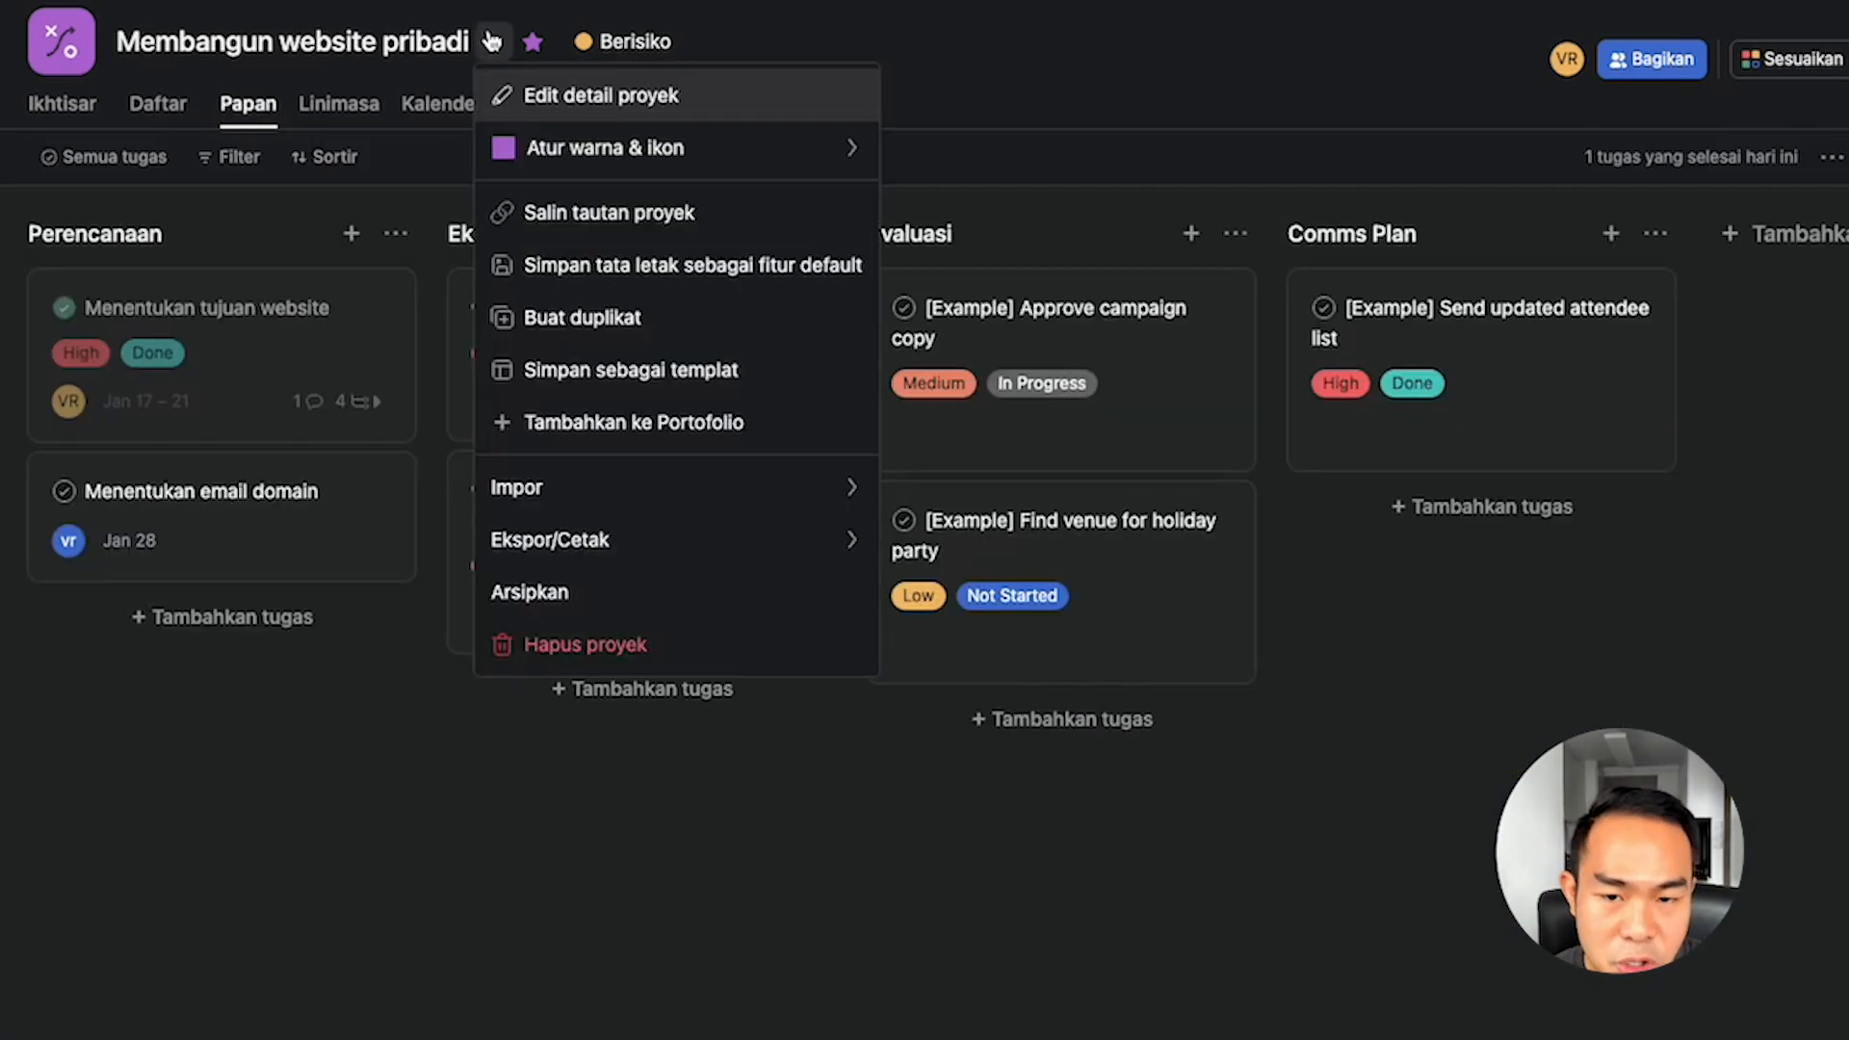
left_click(625, 284)
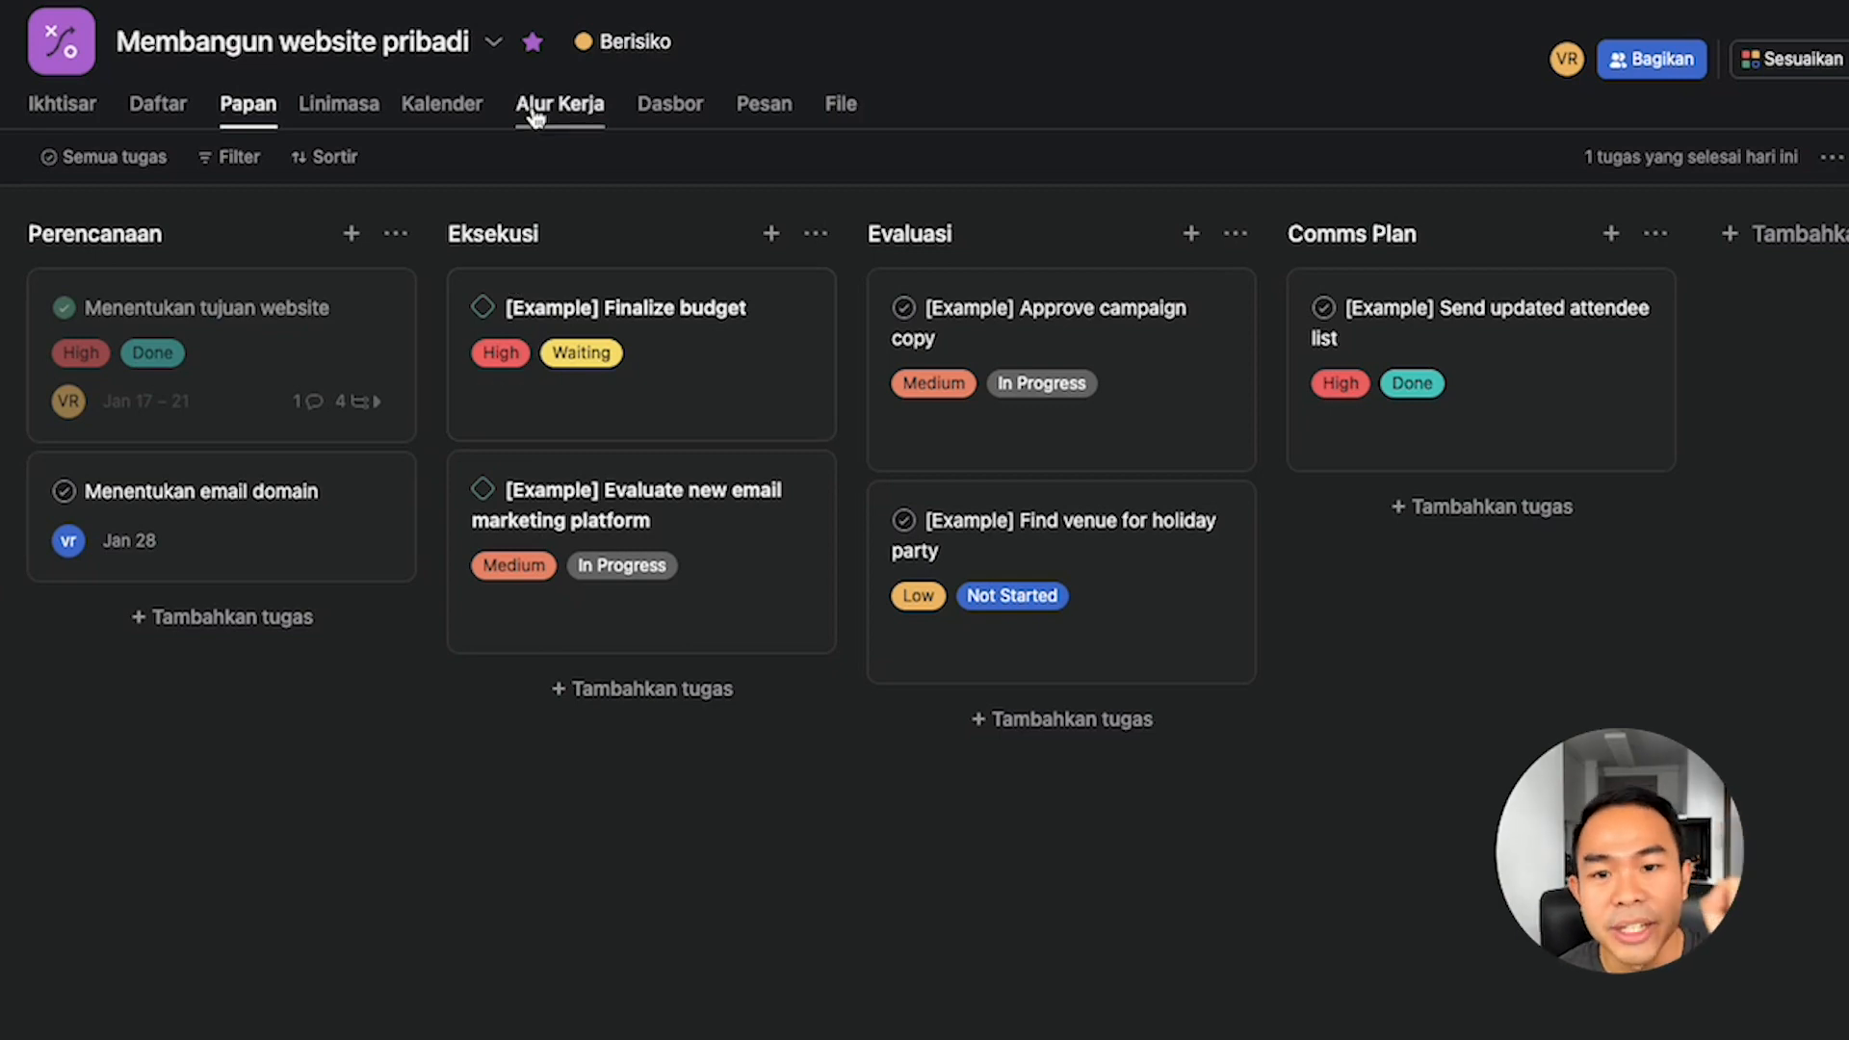
Open the project duplication settings, review which elements can be included, and close them without duplicating.
left_click(493, 41)
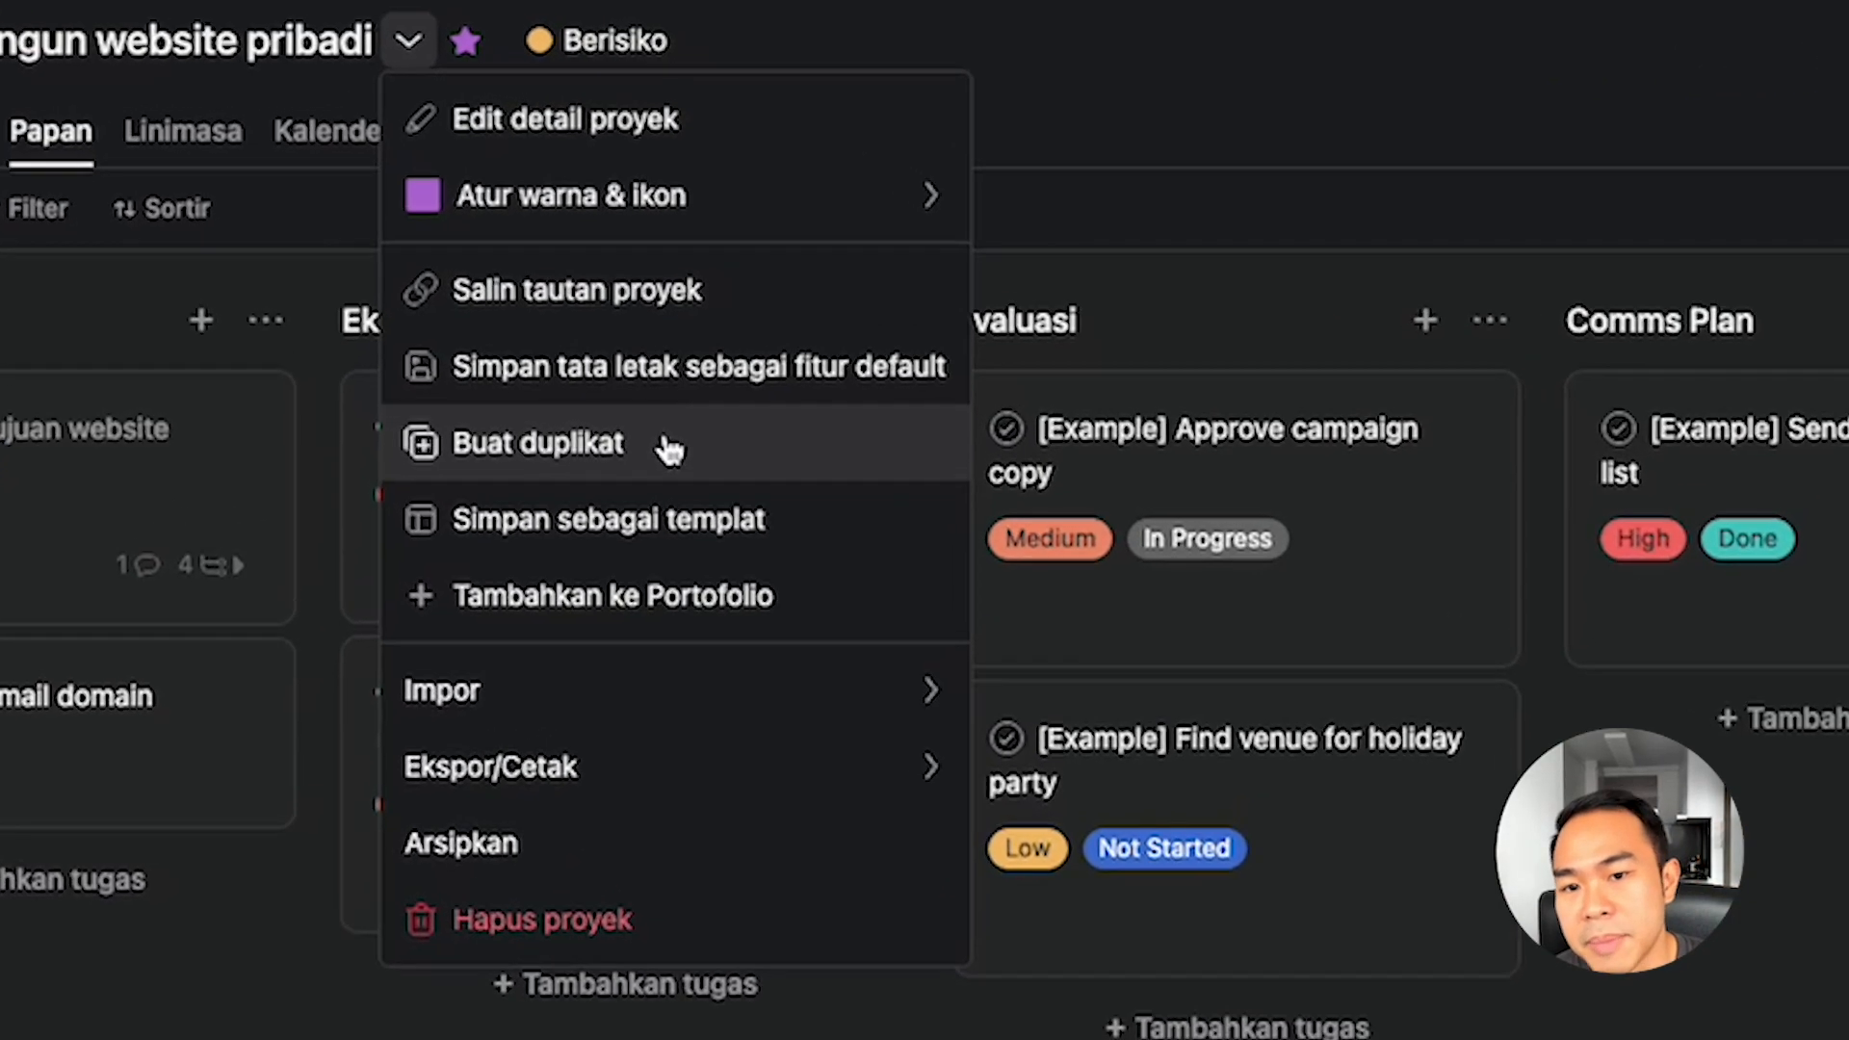
left_click(668, 314)
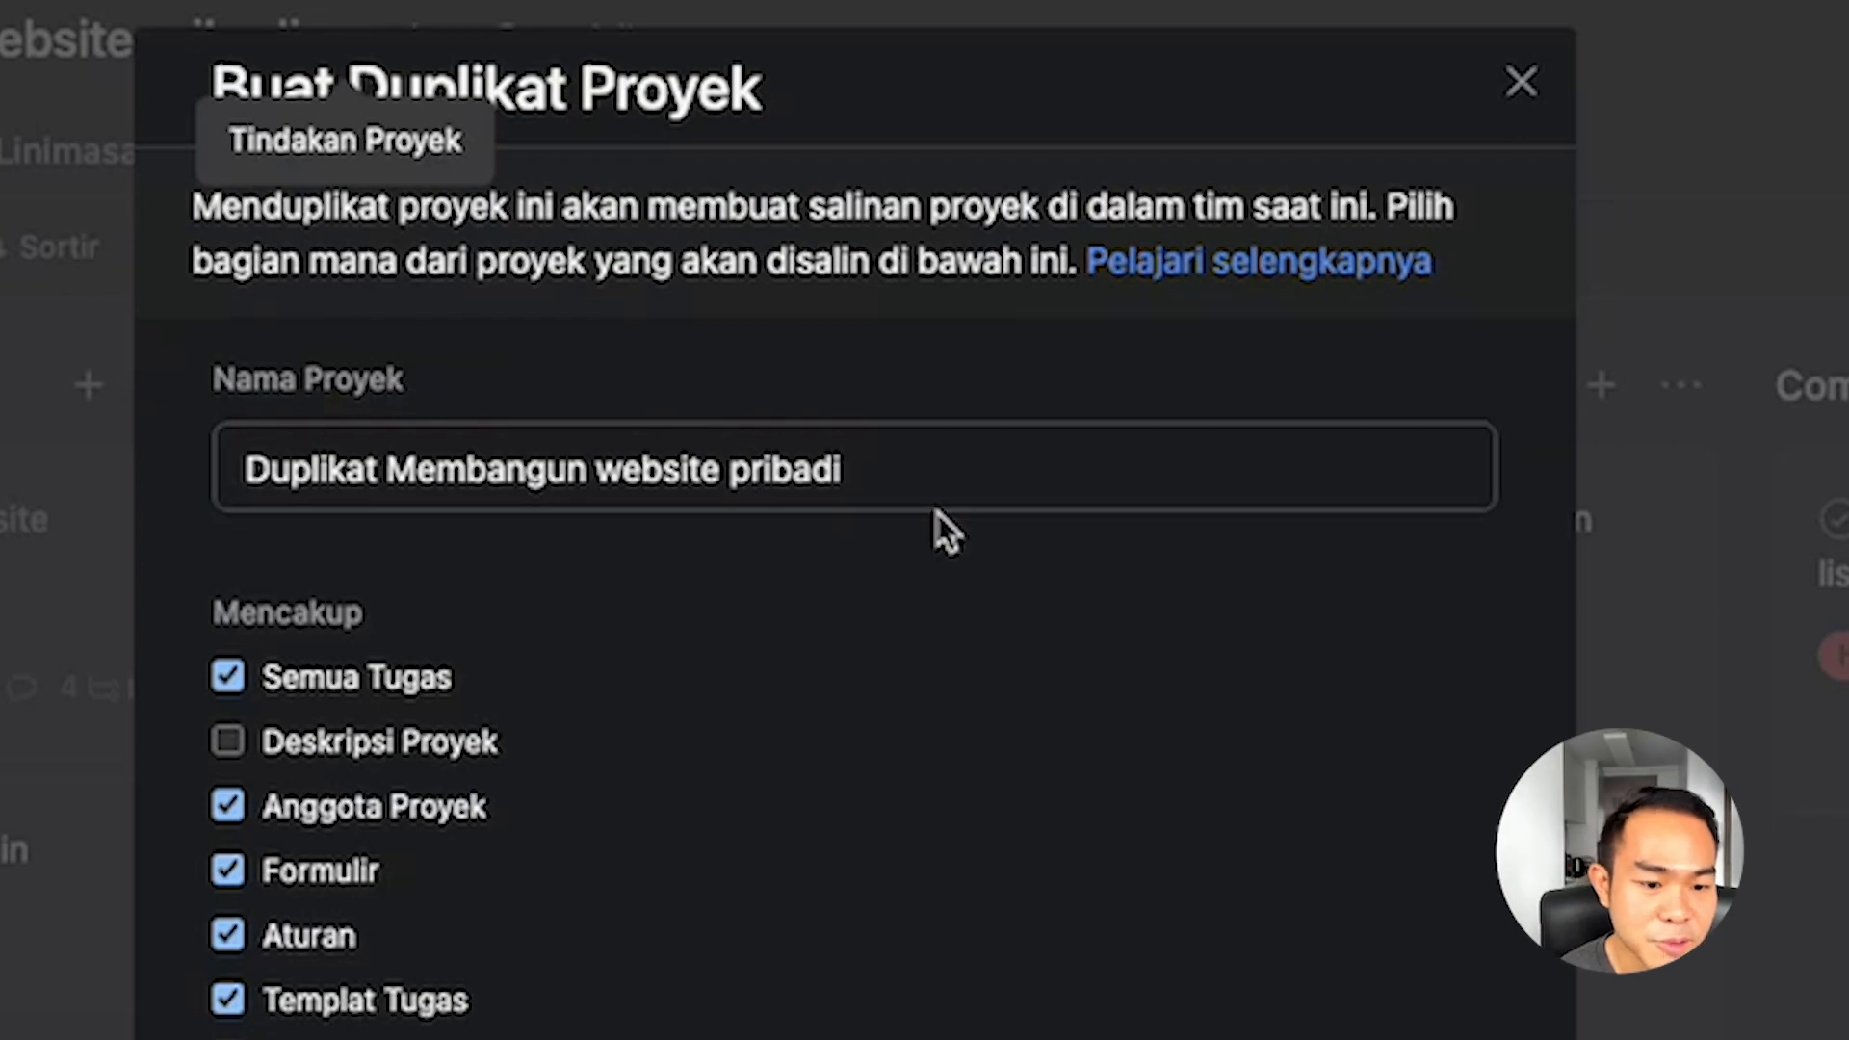
left_click(1522, 82)
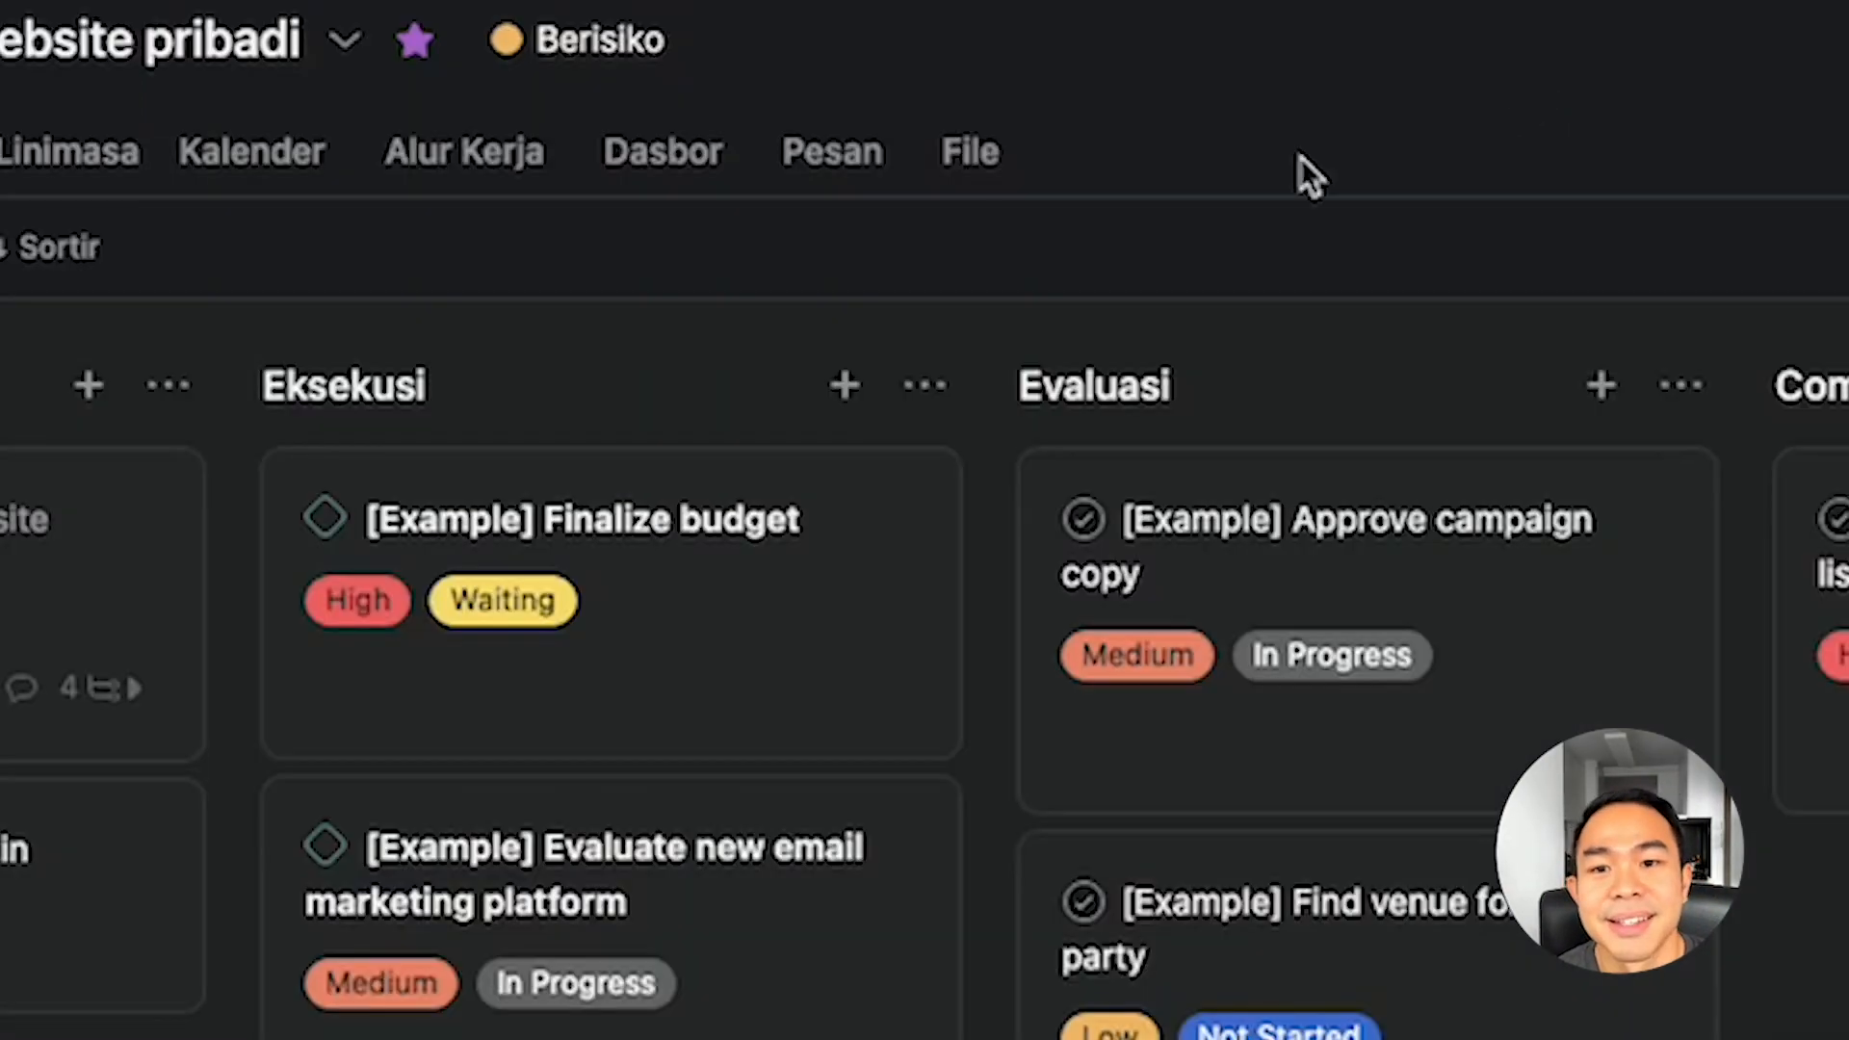
Look over the project's import and export options and archive "Membangun website pribadi".
left_click(343, 37)
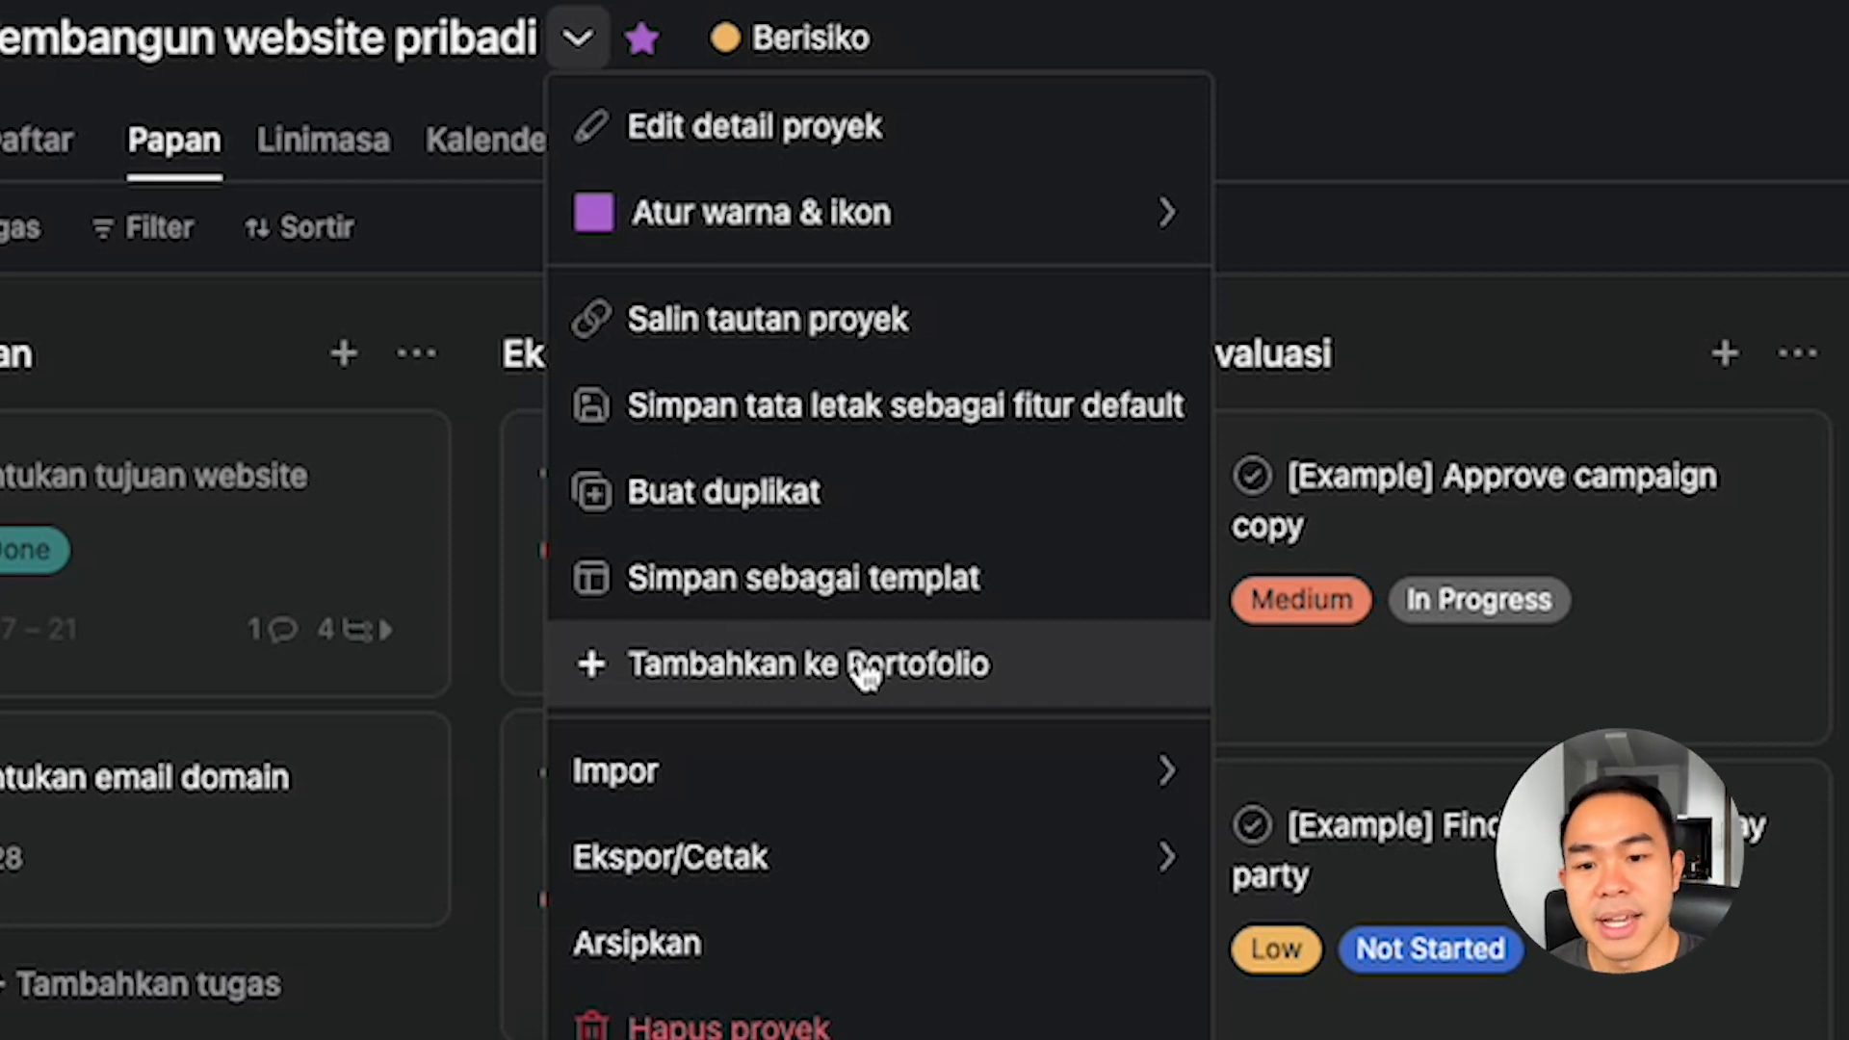
mouse_move(916, 755)
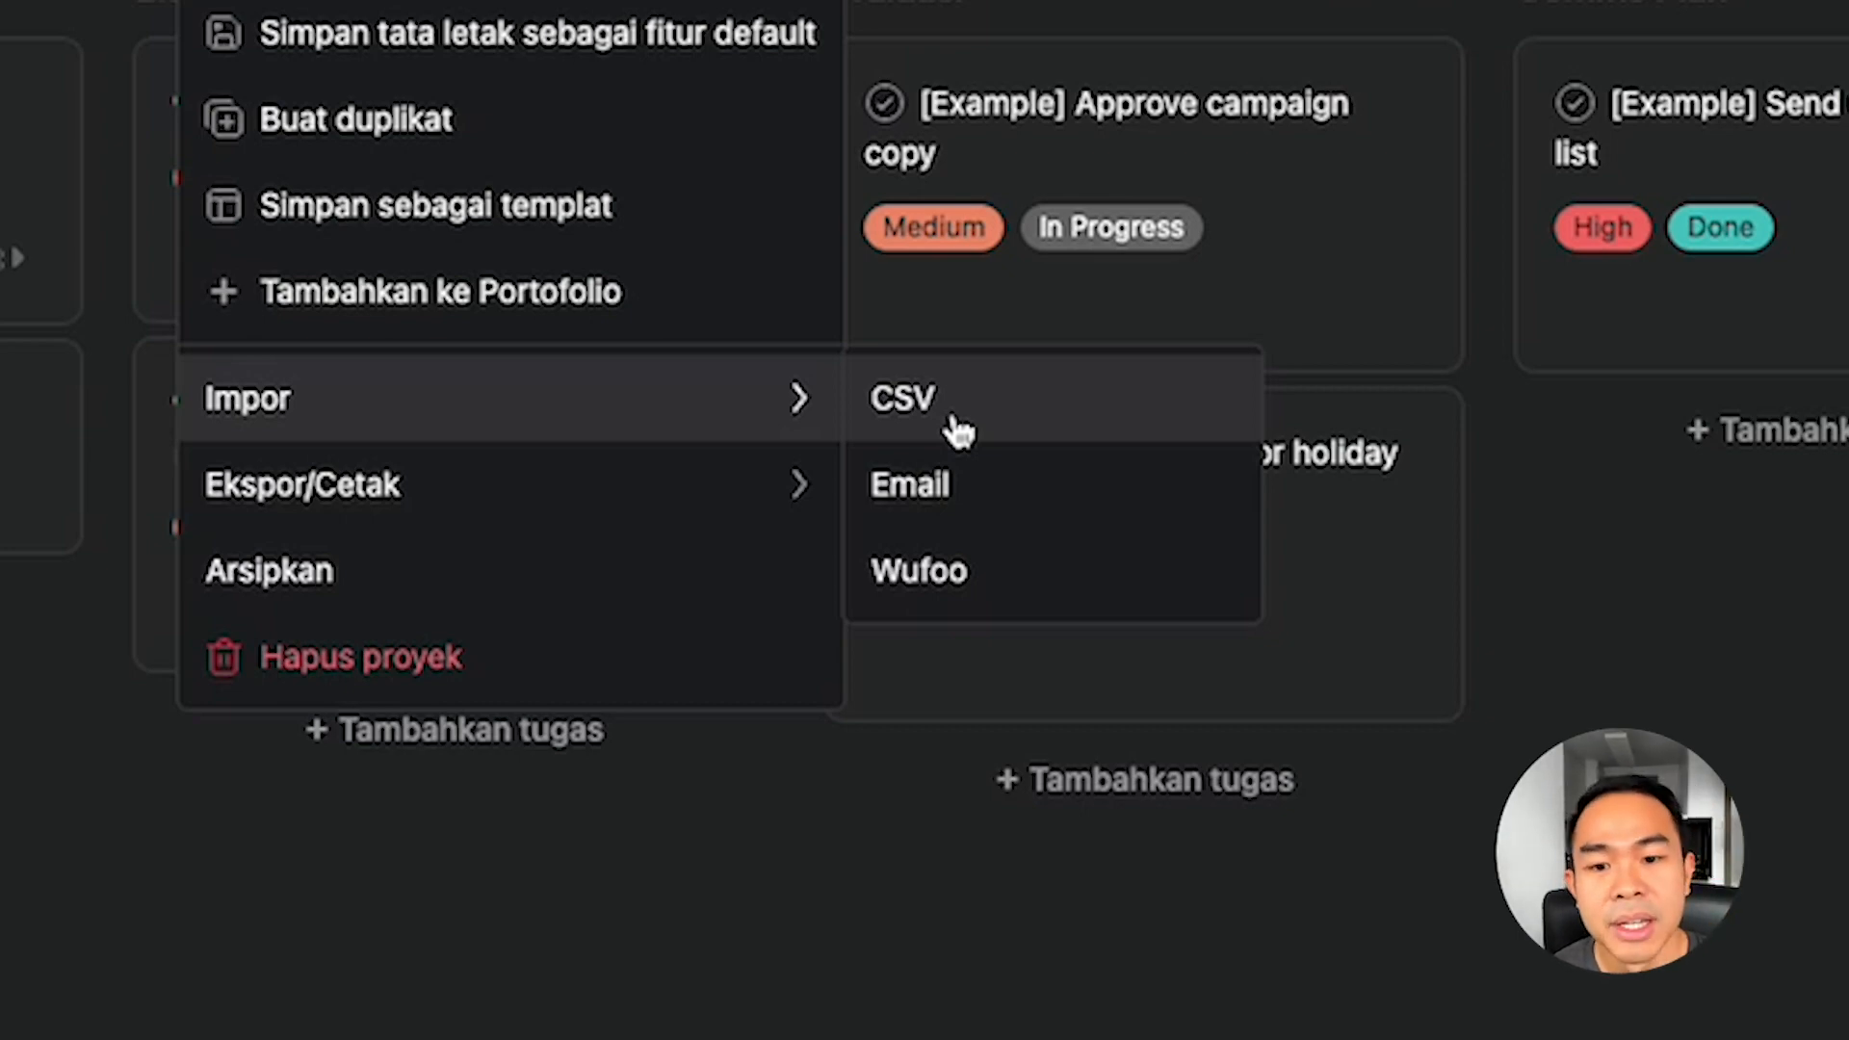
mouse_move(764, 505)
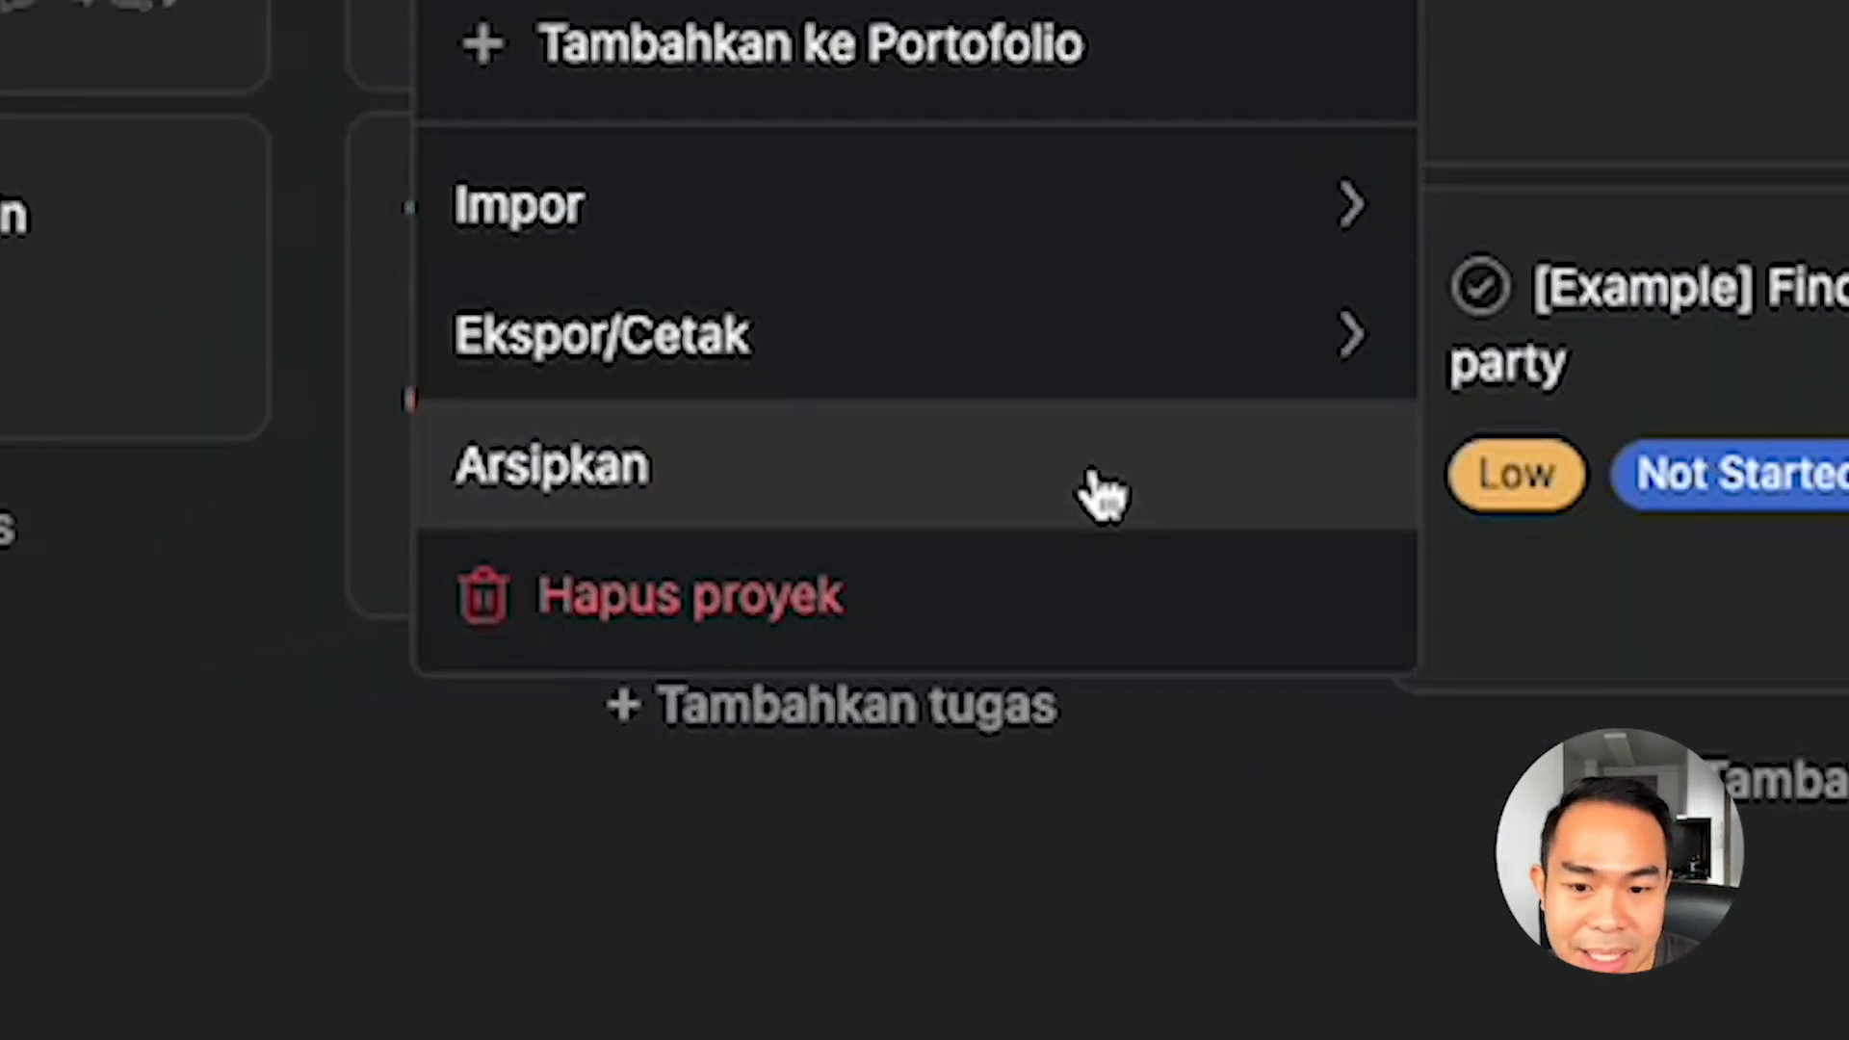
left_click(1044, 495)
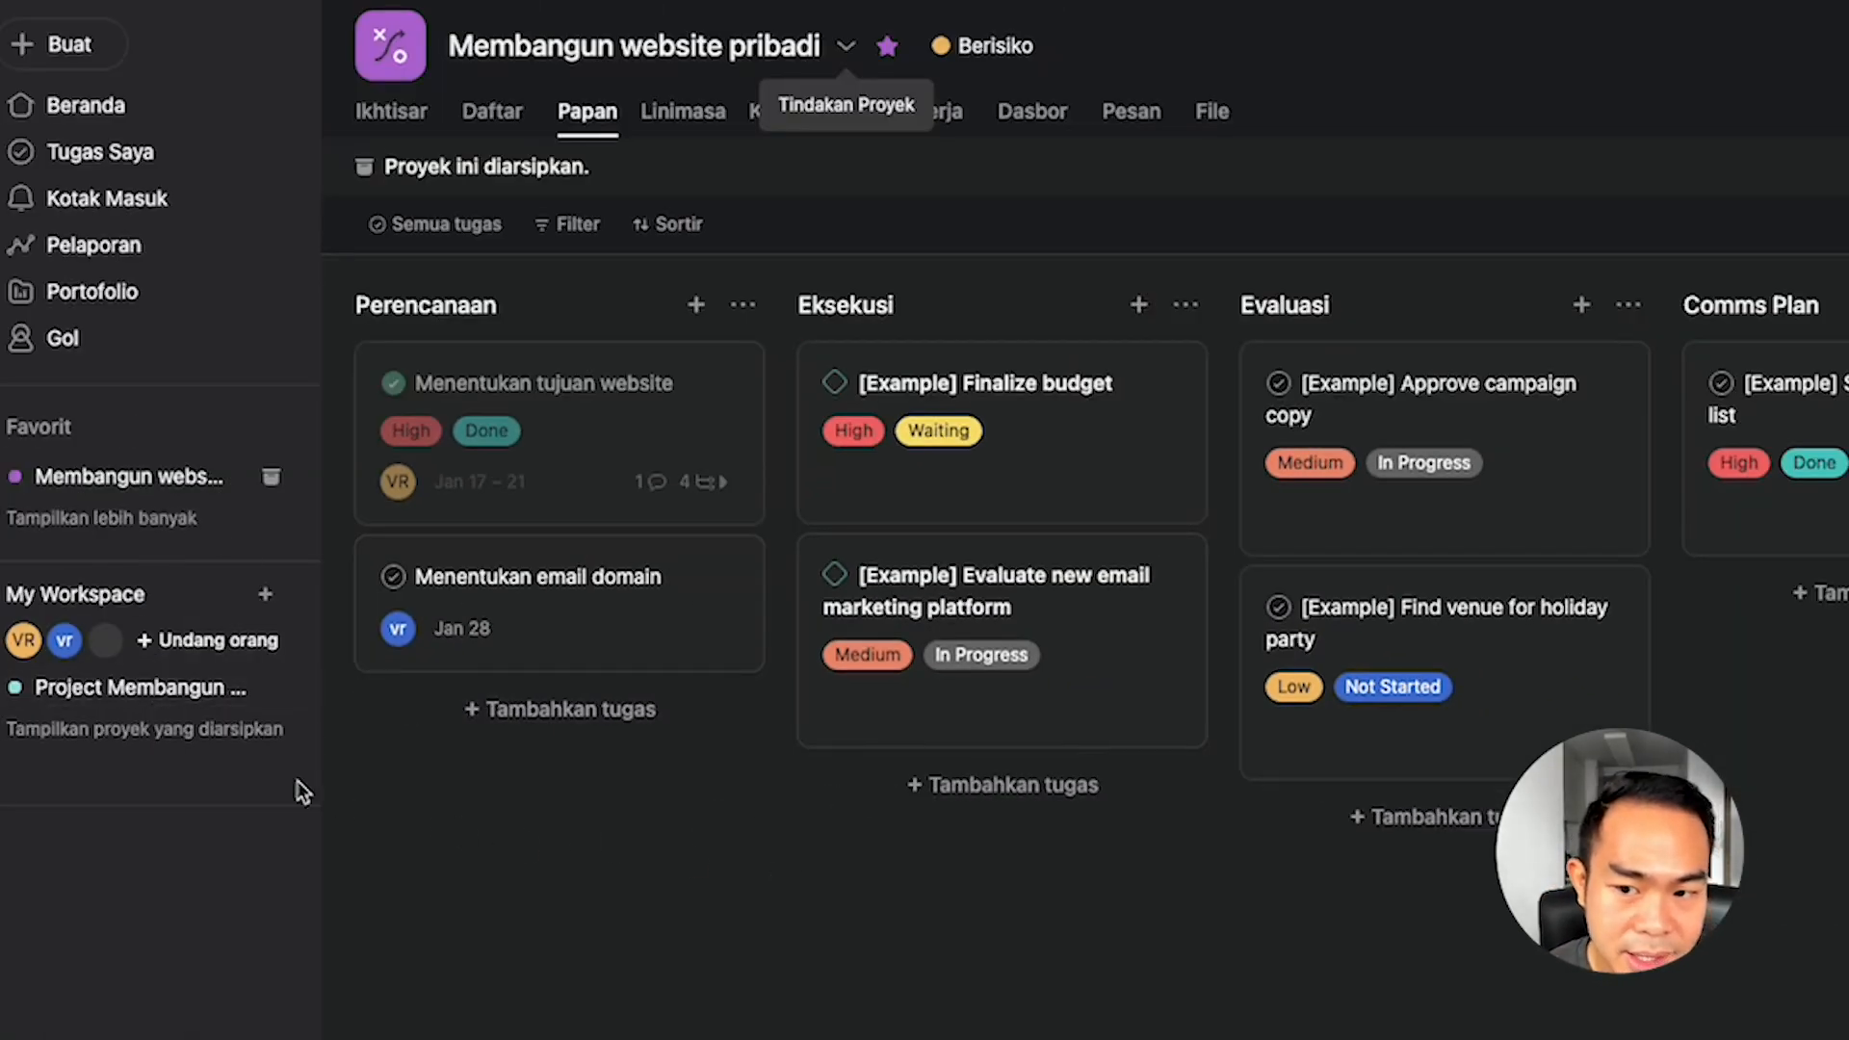
Show the archived projects of My Workspace and unarchive "Membangun website pribadi".
left_click(219, 736)
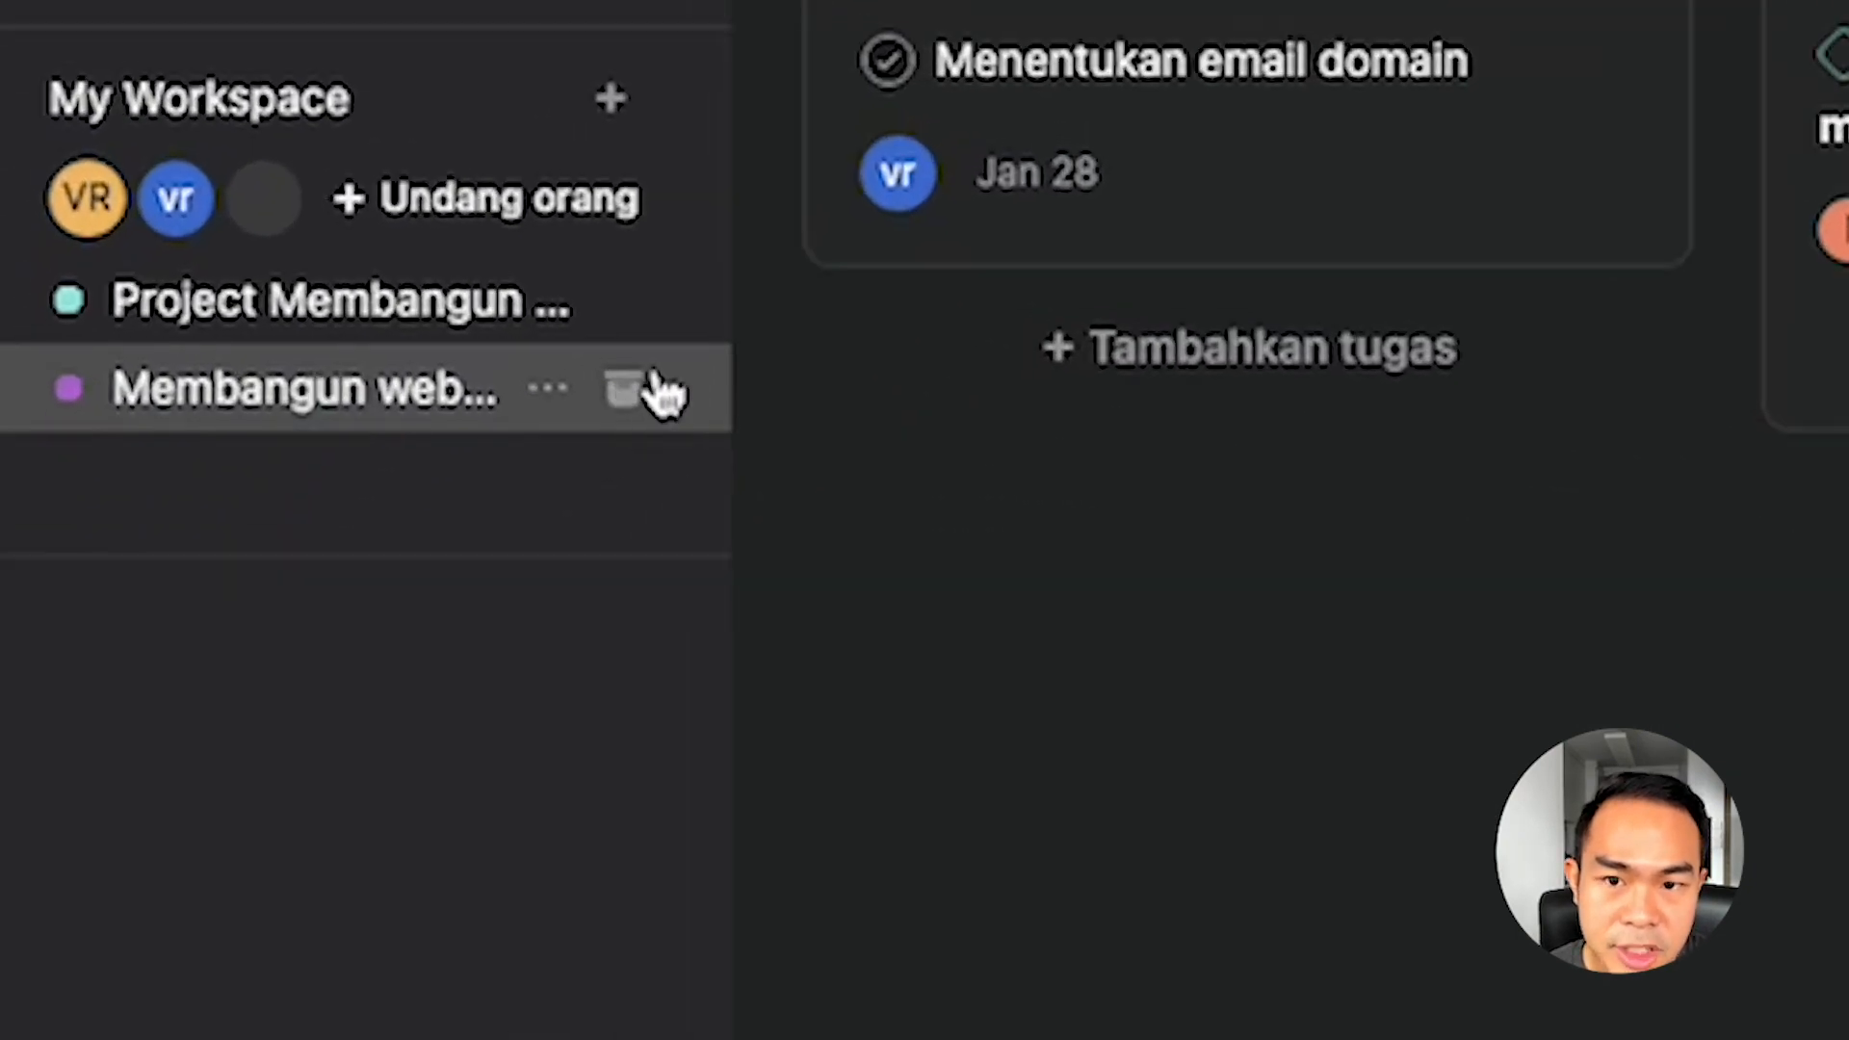
left_click(538, 393)
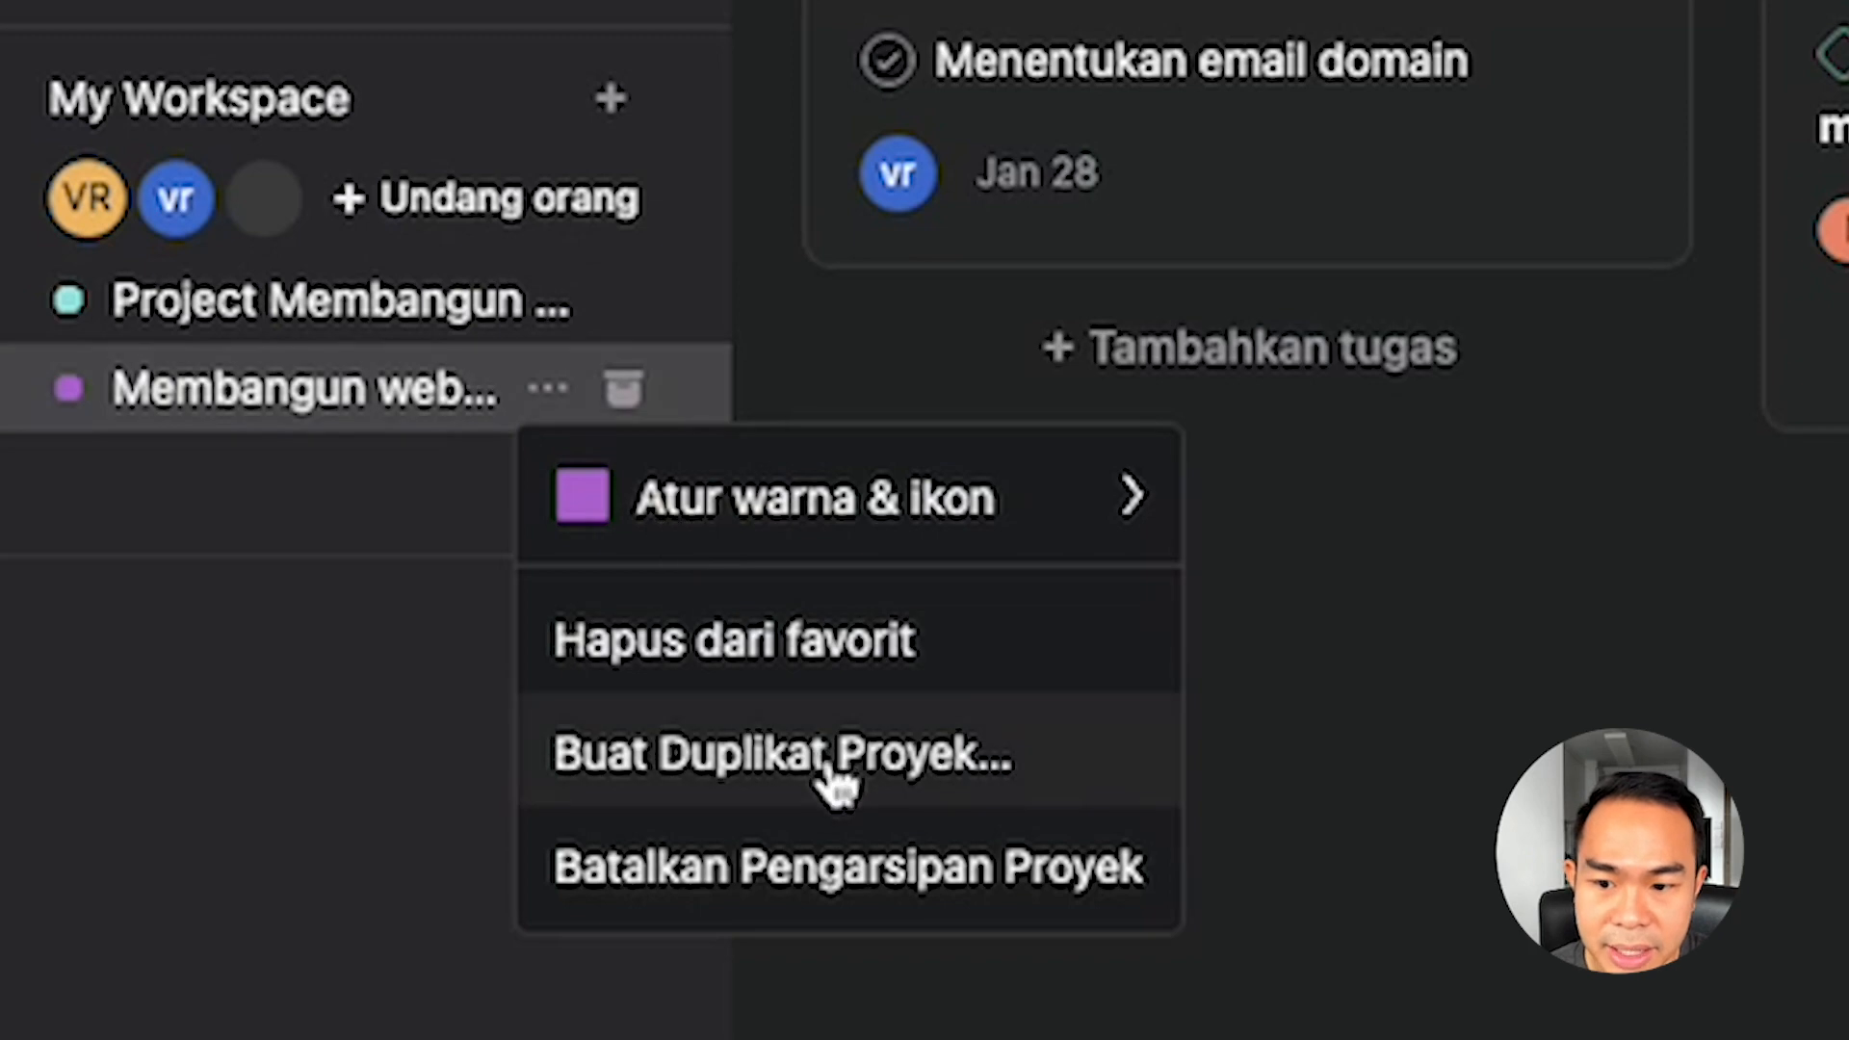
left_click(884, 701)
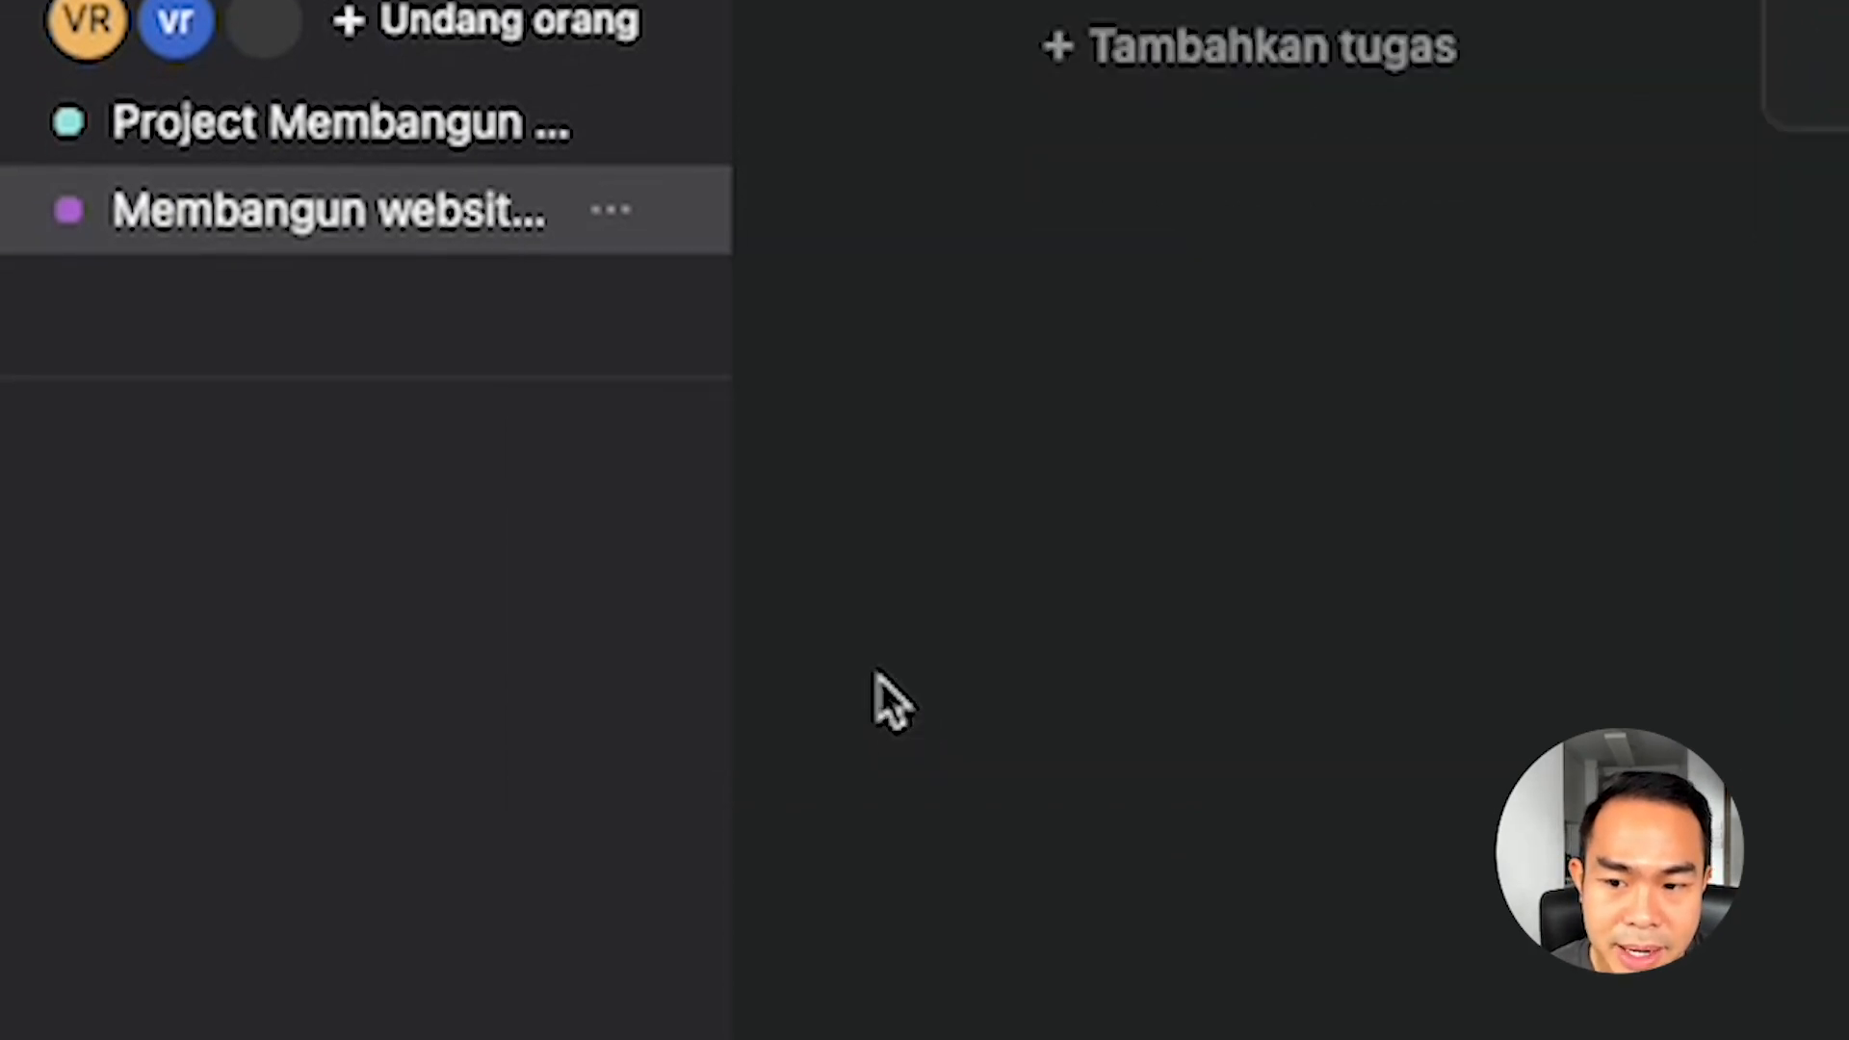